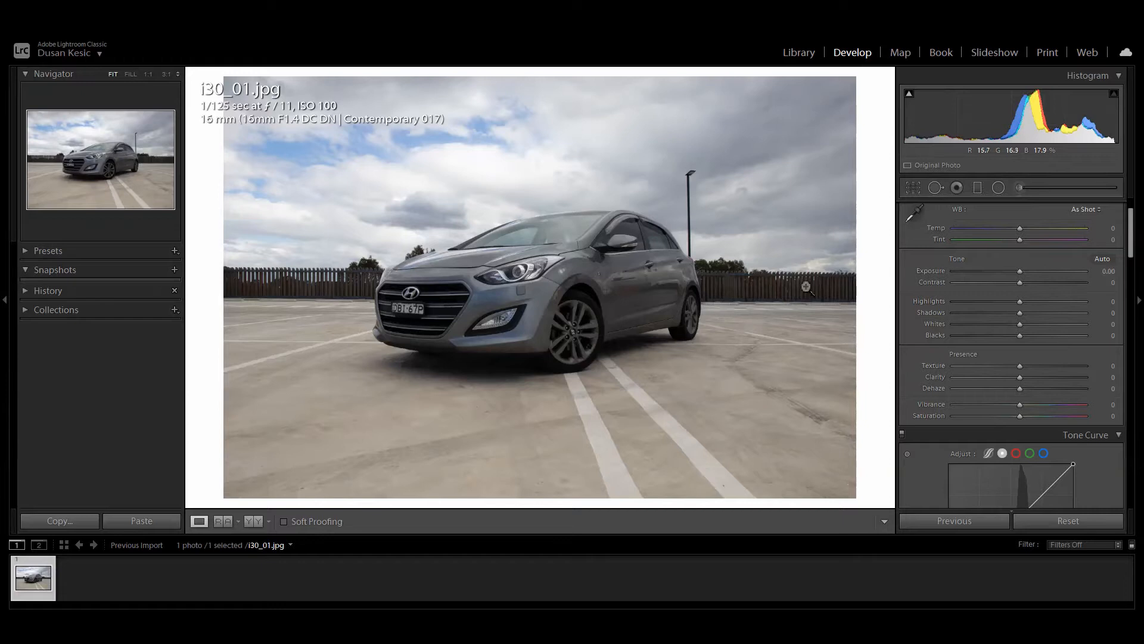
Cool the photo by setting its white balance Temp to -15, and lower Highlights to -52.
scroll(971, 249, "up", 2)
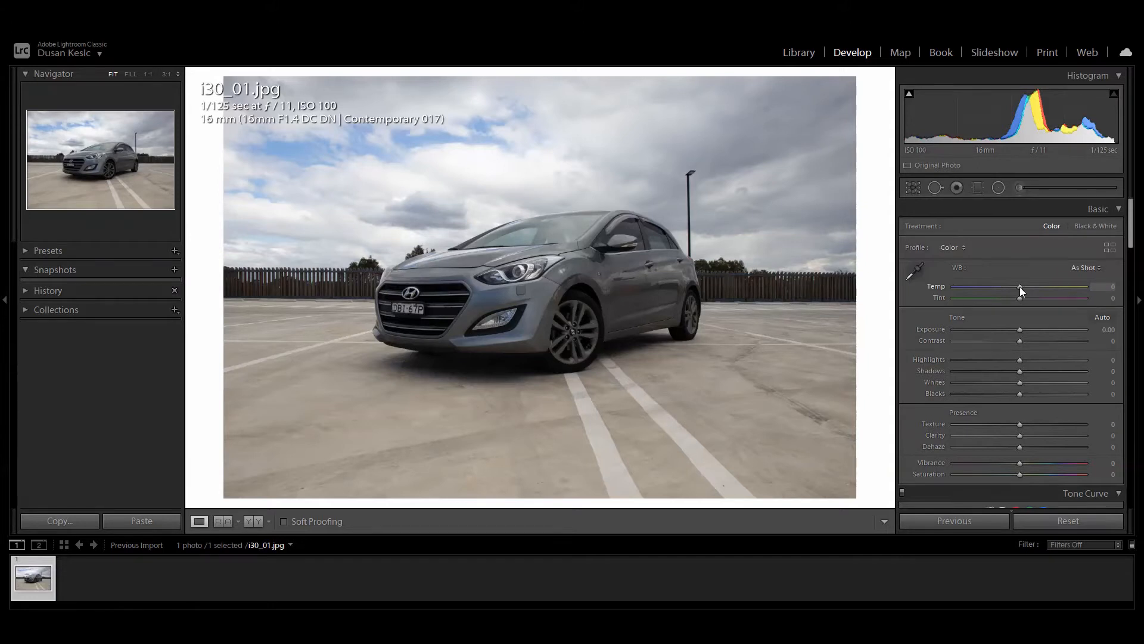
left_click_drag(1021, 287, 1009, 285)
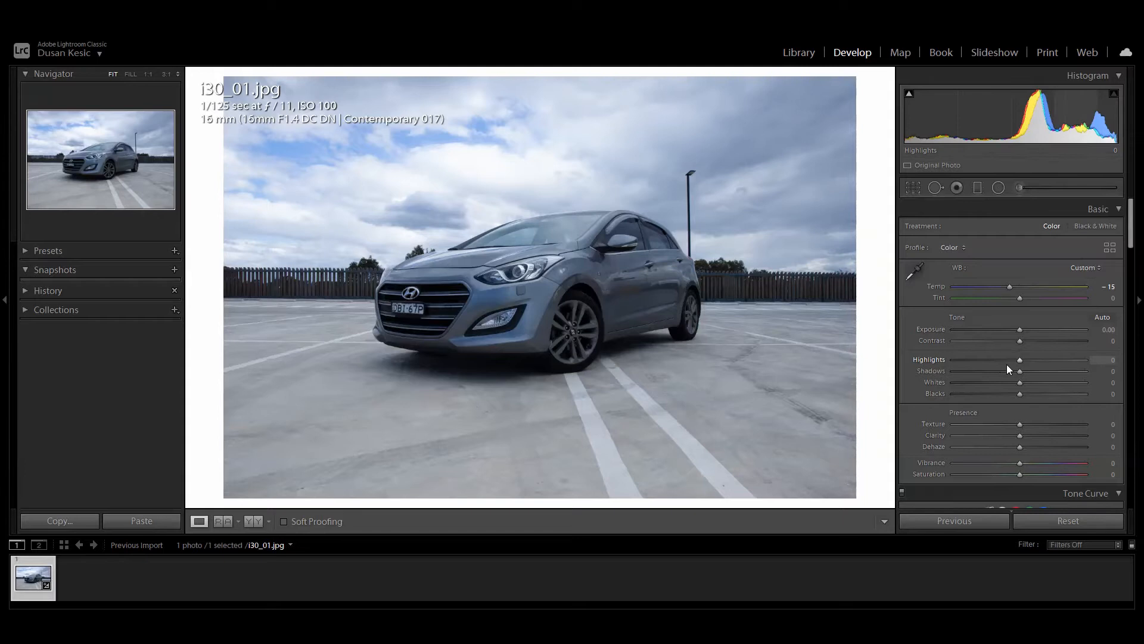
scroll(1006, 363, "down", 3)
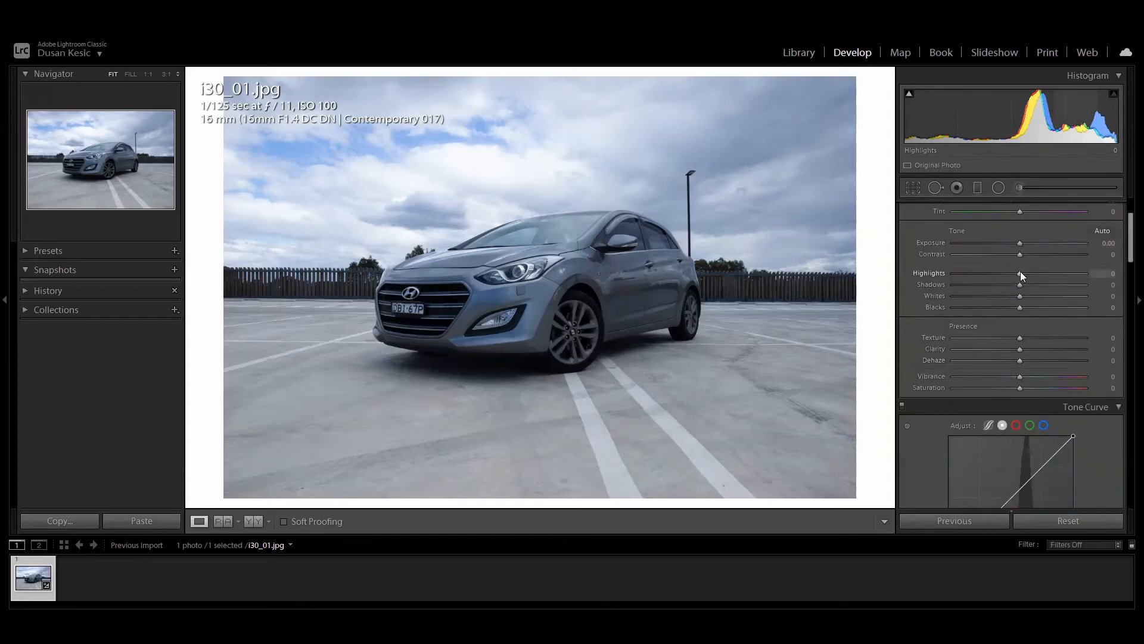
left_click_drag(1020, 273, 986, 267)
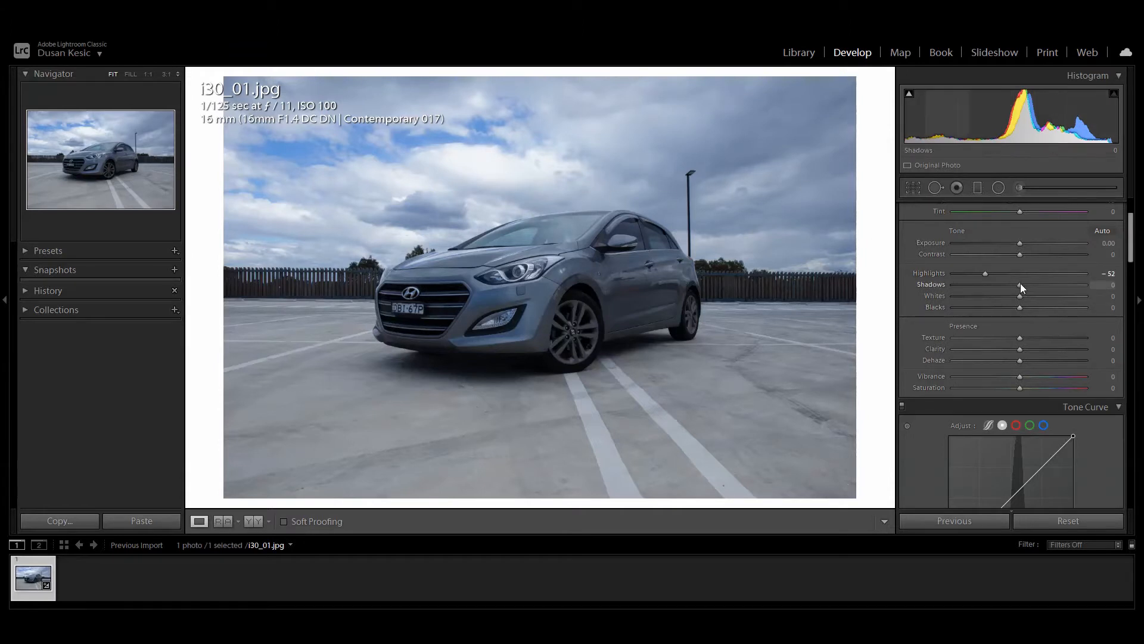
Raise Shadows to +40 and lower Blacks to -28, checking the clipping preview for the blacks.
left_click_drag(1020, 283, 1046, 284)
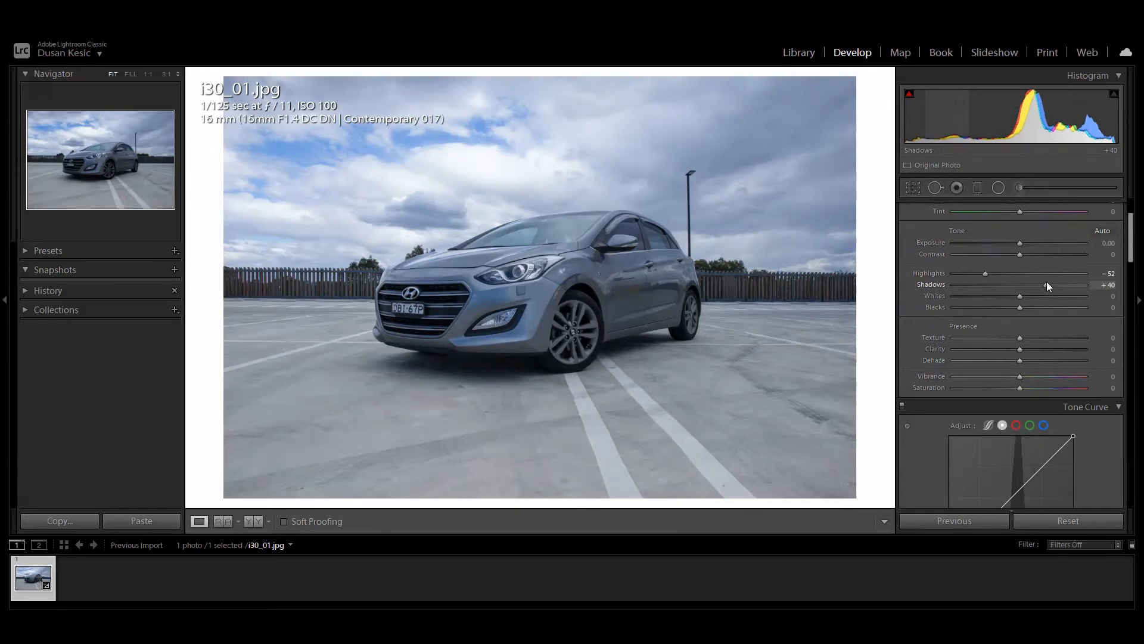
left_click(1020, 307, "alt")
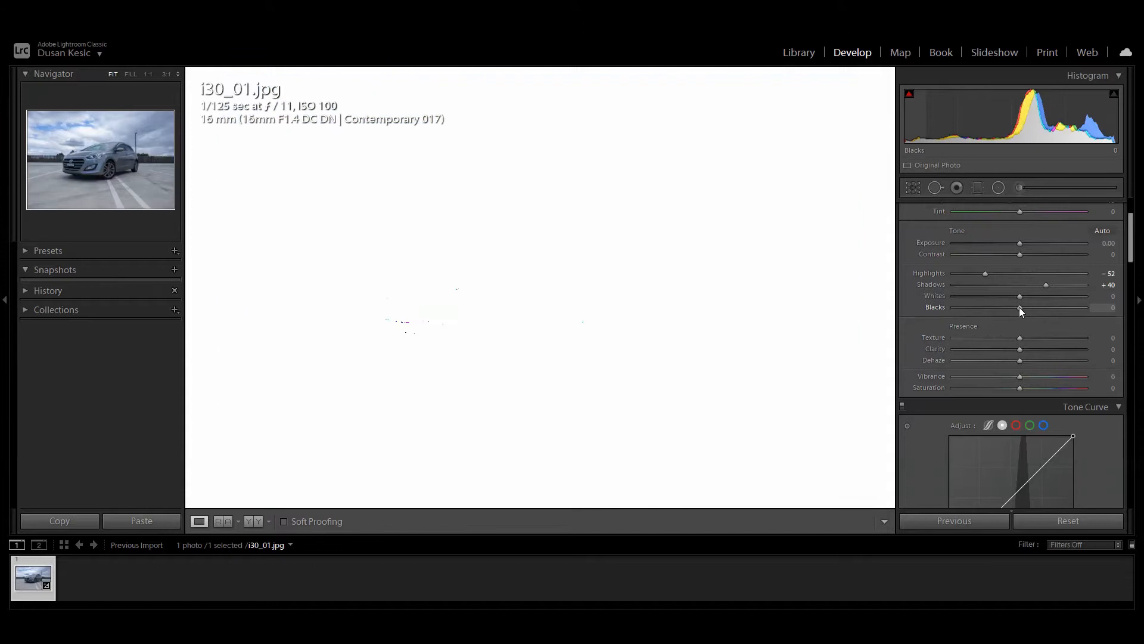
mouse_move(1020, 308)
left_mouse_down()
mouse_move(953, 292)
mouse_move(1010, 303)
mouse_move(1001, 301)
left_mouse_up()
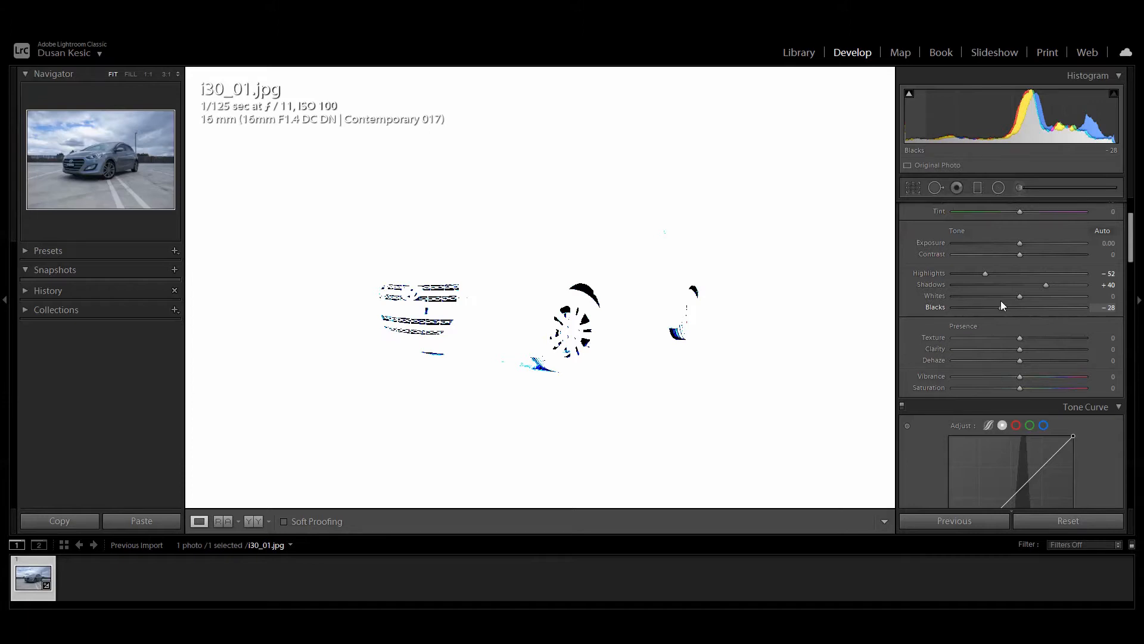
left_click_drag(1001, 301, 1001, 301)
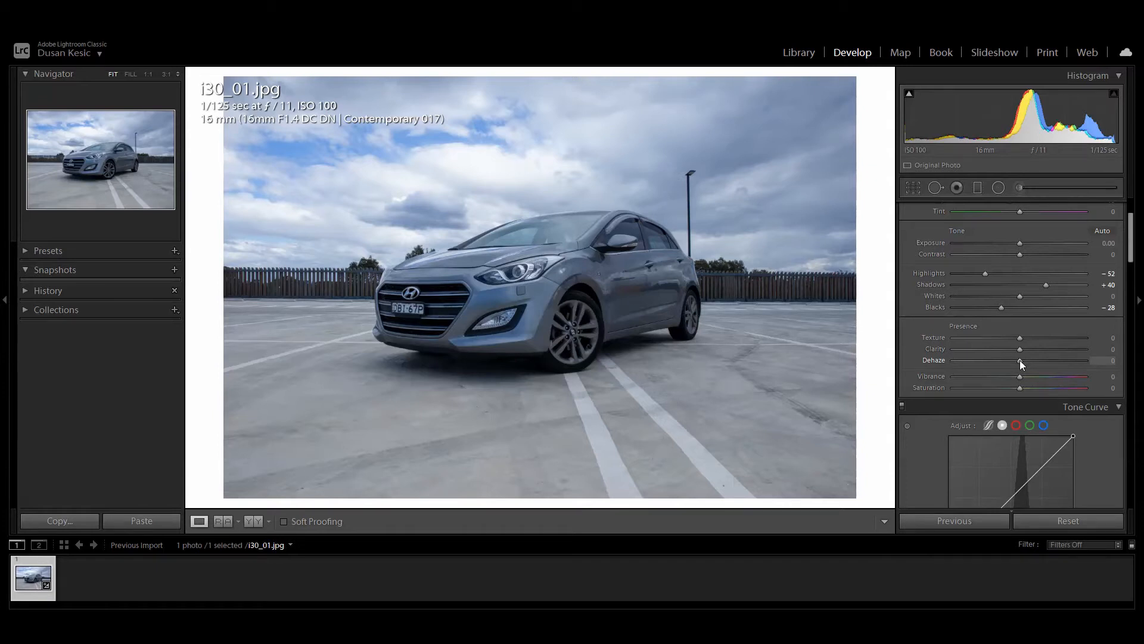
Set Dehaze to +10 and readjust Blacks to -22 using the clipping preview.
left_click_drag(1020, 360, 1025, 360)
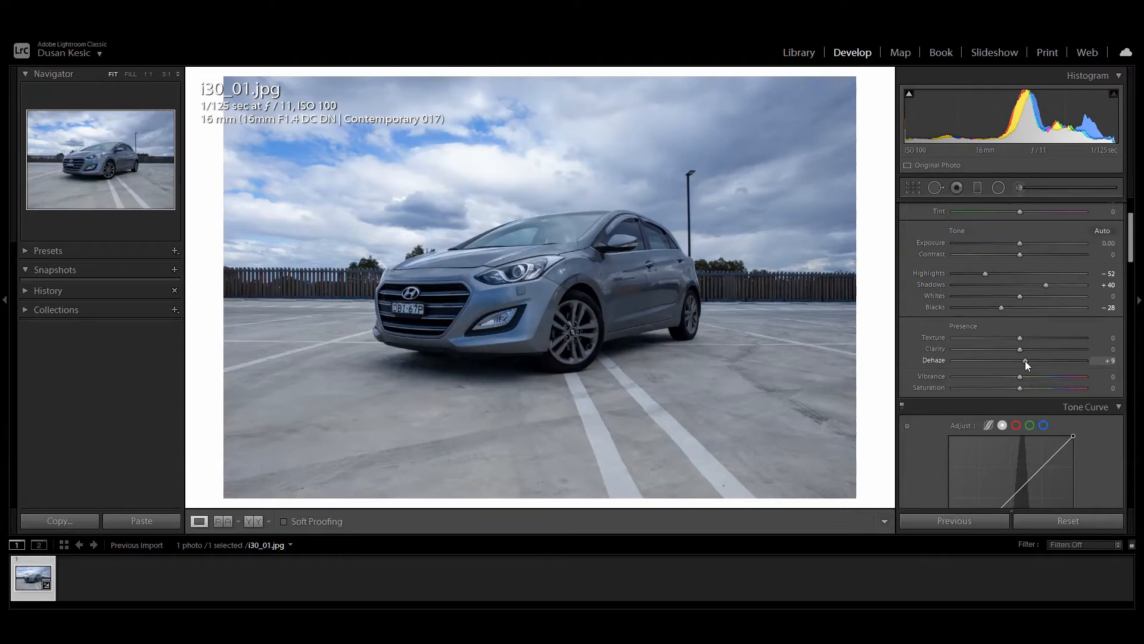
left_click_drag(1025, 360, 1026, 360)
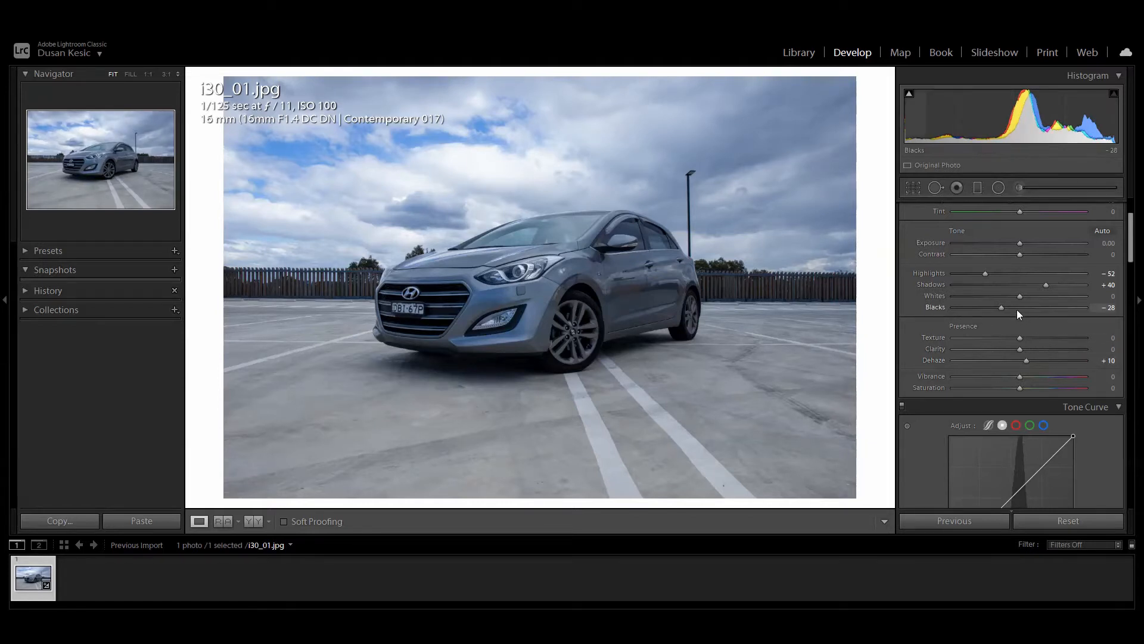
key("alt")
left_click(1002, 307, "alt")
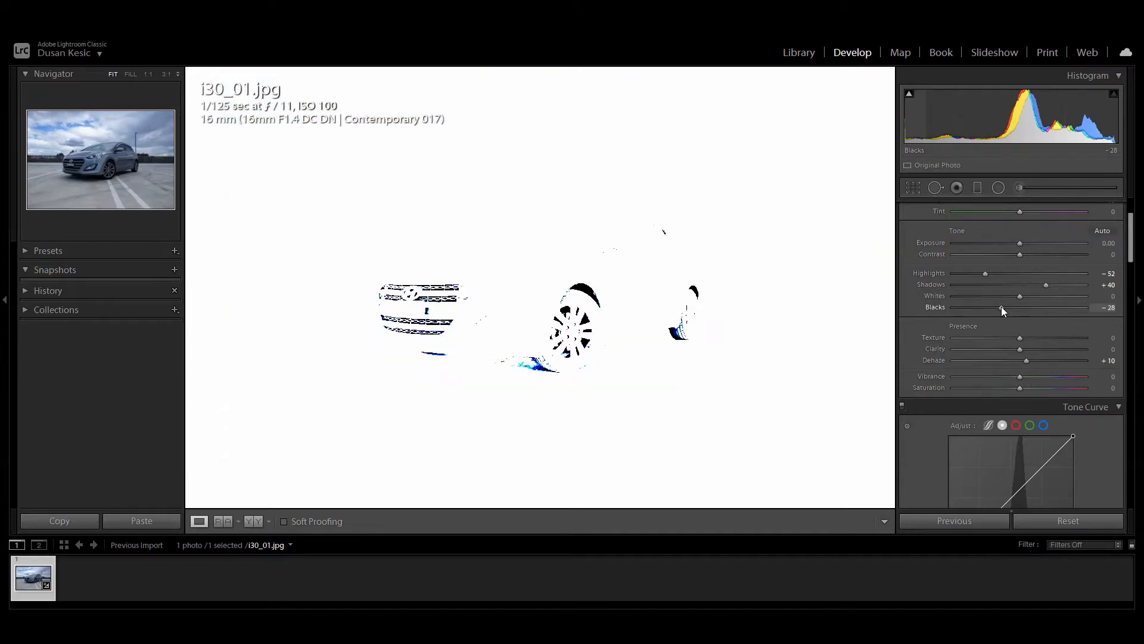
left_click_drag(1001, 307, 1005, 306)
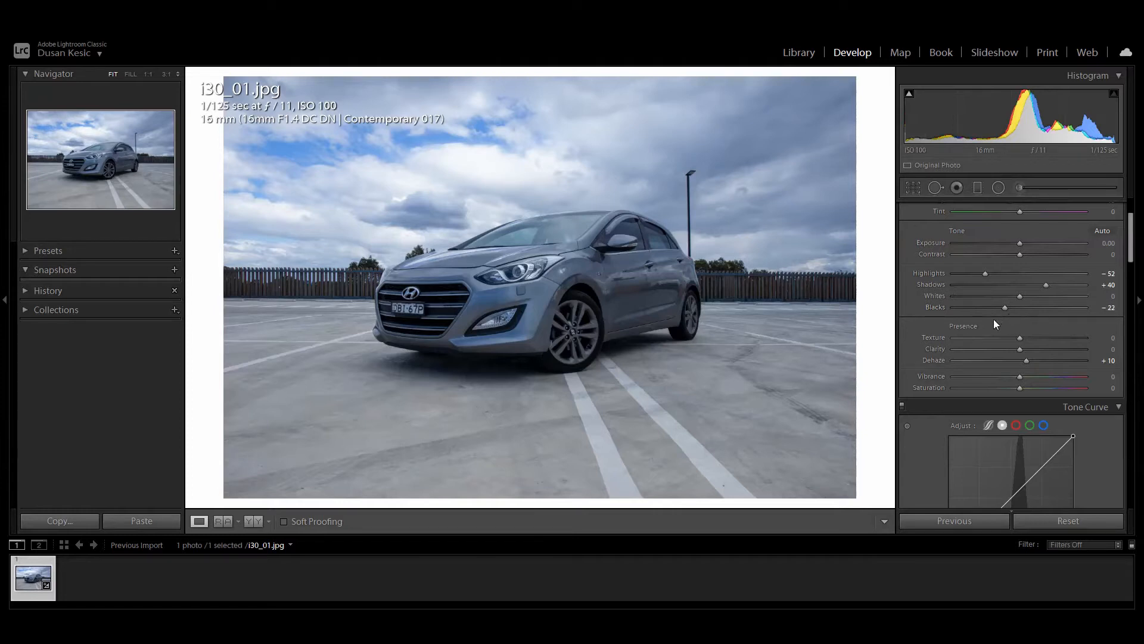
Set the HSL saturation of Magenta, Purple, Aqua, Green, Yellow and Orange to -100, and inspect the car's bodywork up close.
scroll(942, 316, "down", 3)
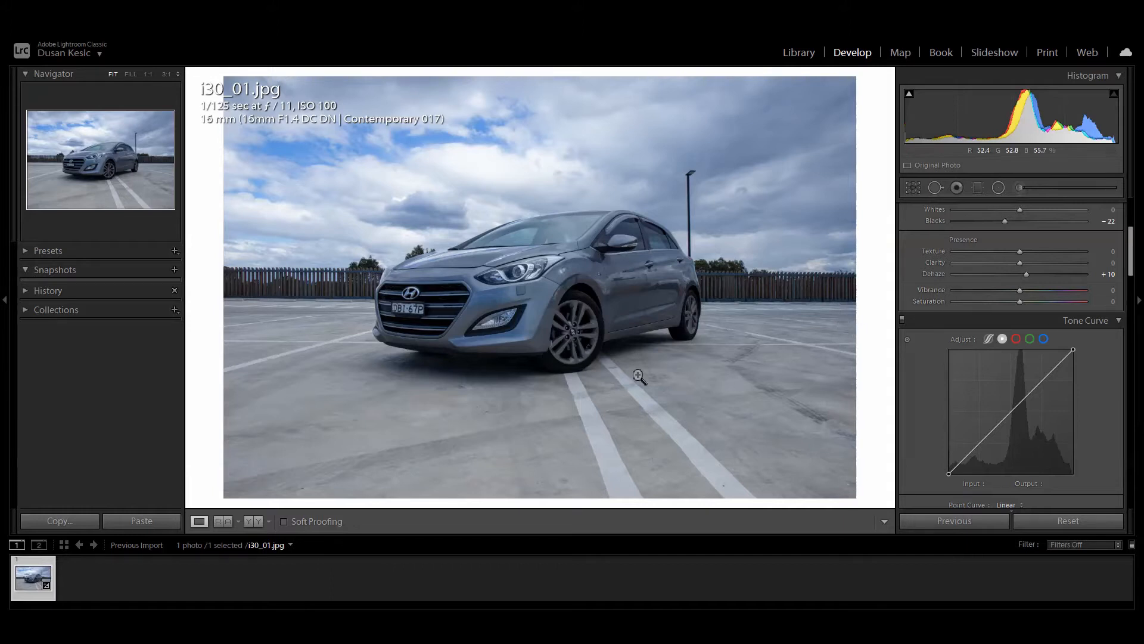
scroll(963, 317, "down", 5)
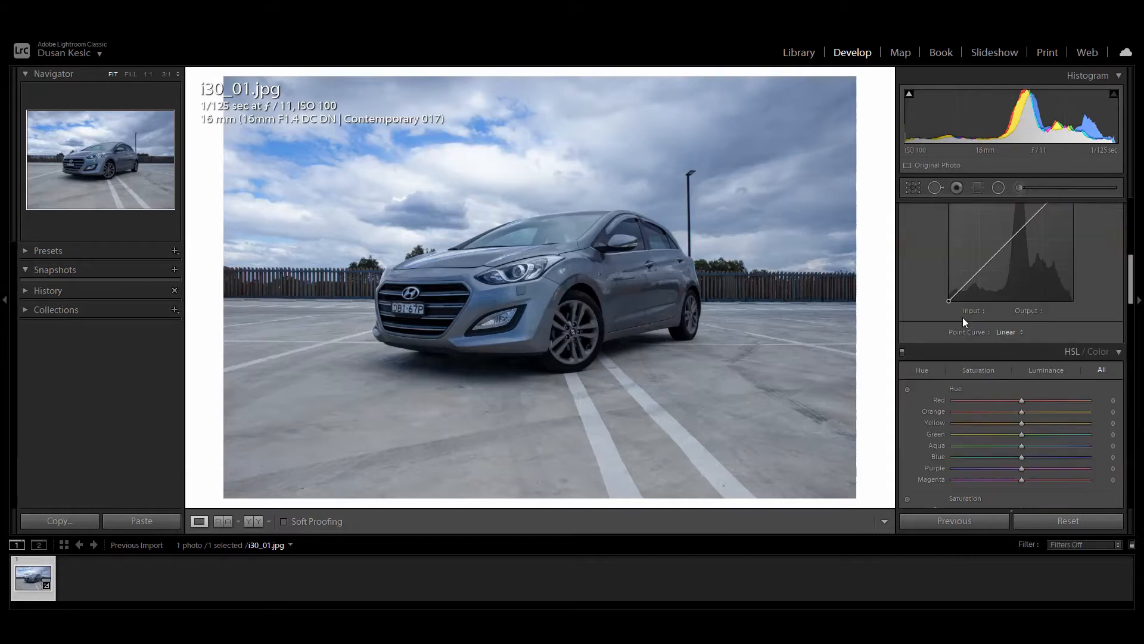
scroll(963, 315, "down", 4)
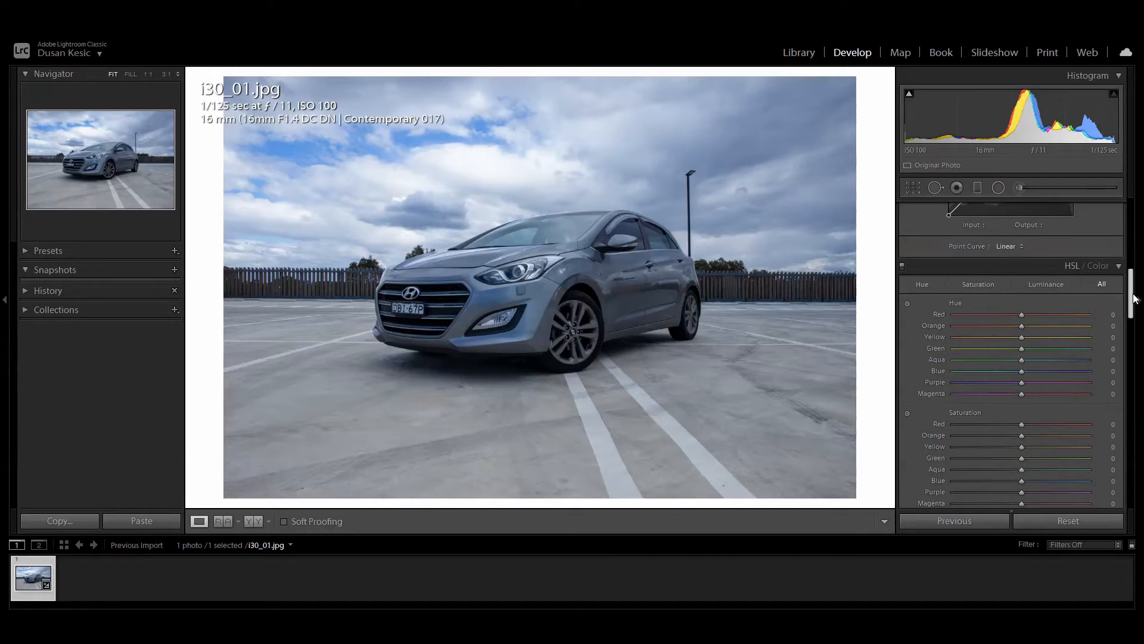
left_click_drag(1131, 299, 1131, 319)
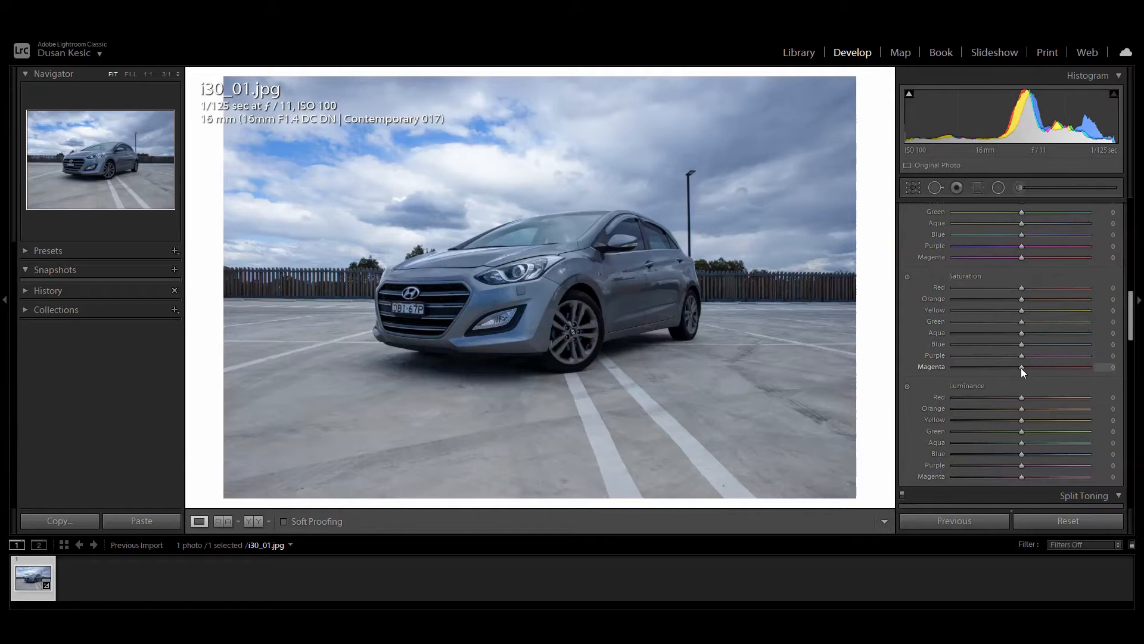
left_click_drag(1021, 367, 919, 364)
left_click_drag(1021, 354, 942, 352)
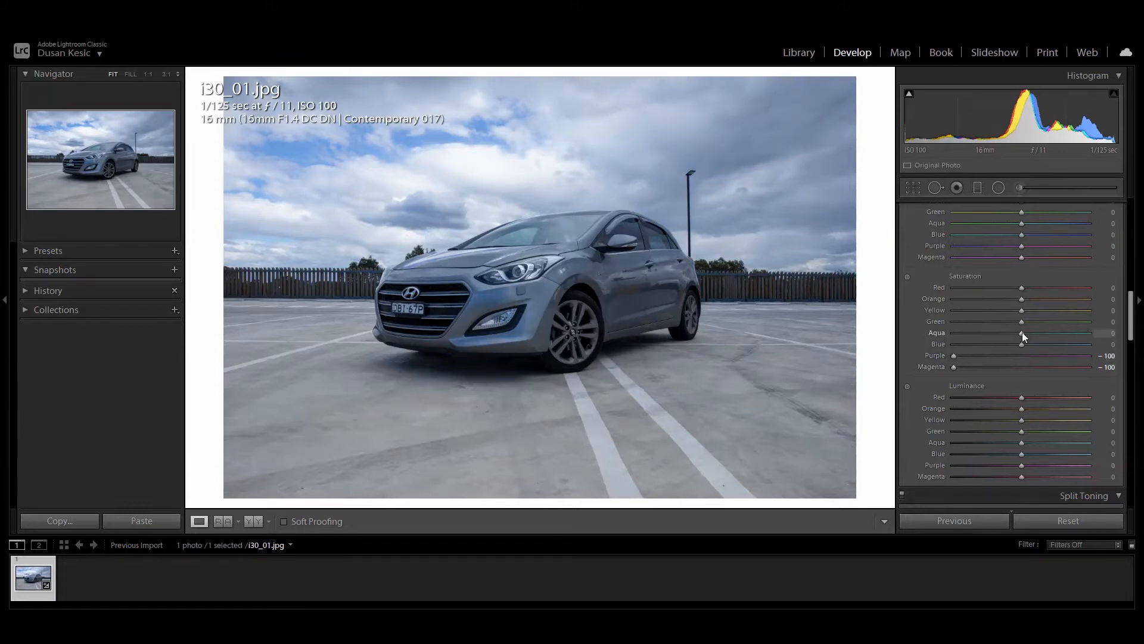
left_click_drag(1003, 331, 853, 329)
left_click_drag(1021, 320, 901, 316)
left_click_drag(1021, 309, 913, 306)
left_click_drag(1018, 297, 876, 306)
left_click(601, 280)
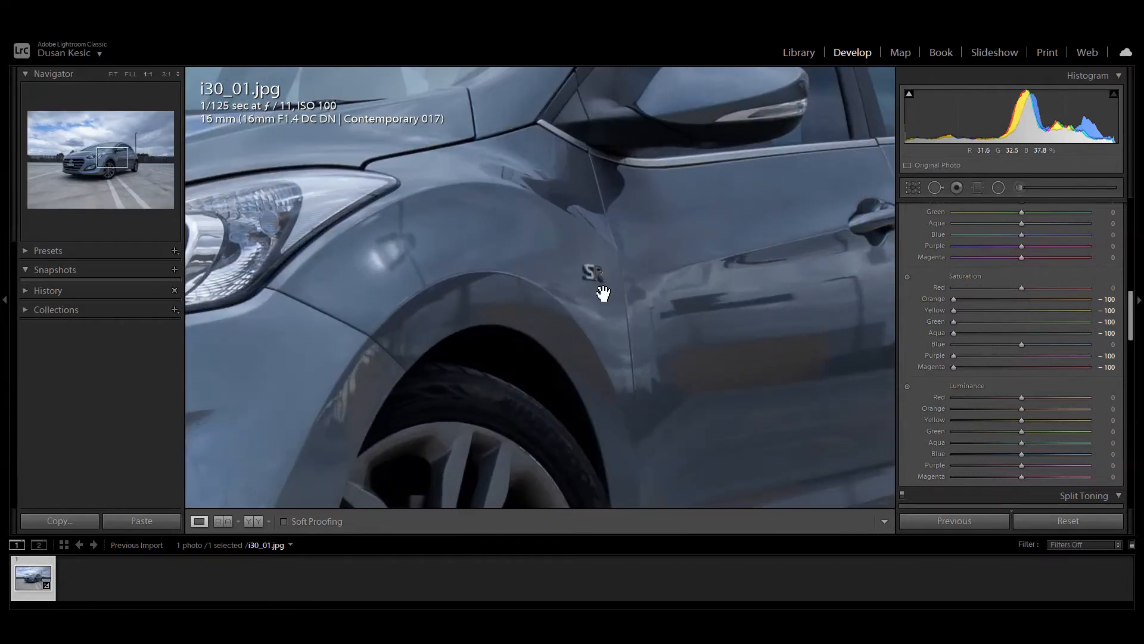
left_click_drag(604, 293, 598, 281)
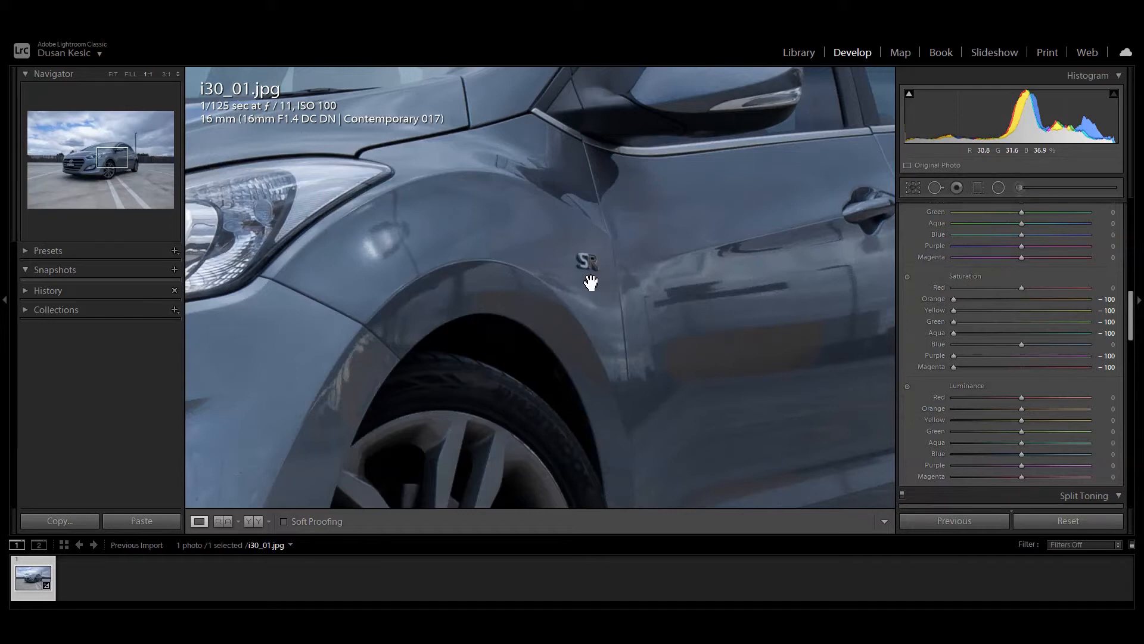
left_click(590, 274)
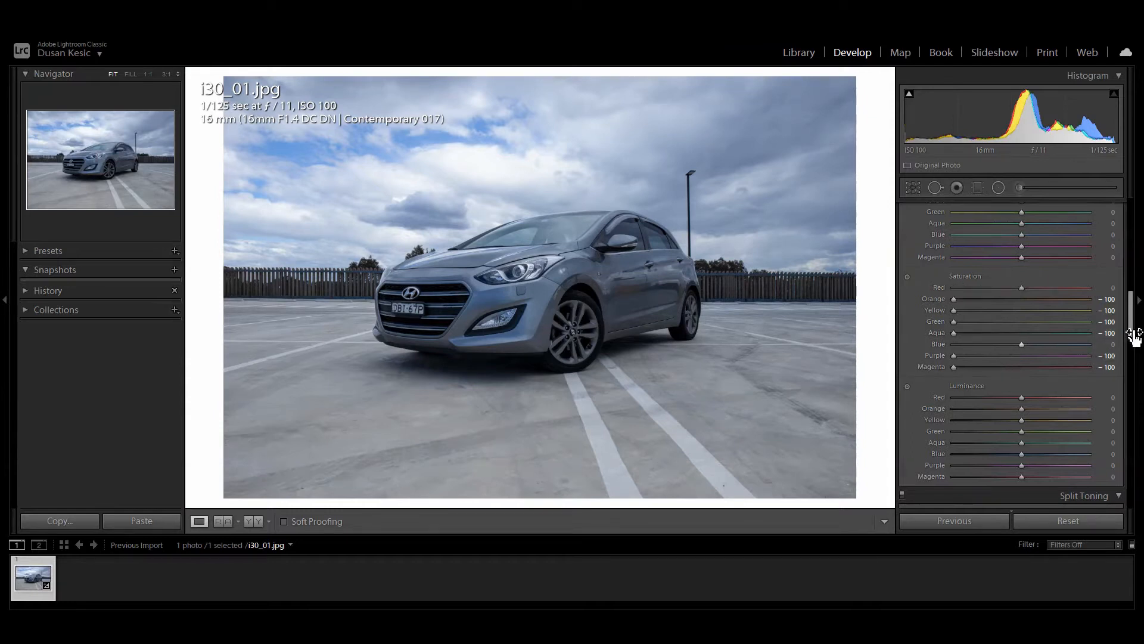
Split-tone the photo with Hue 220 and Saturation 8 for both the highlights and the shadows.
scroll(1133, 337, "down", 3)
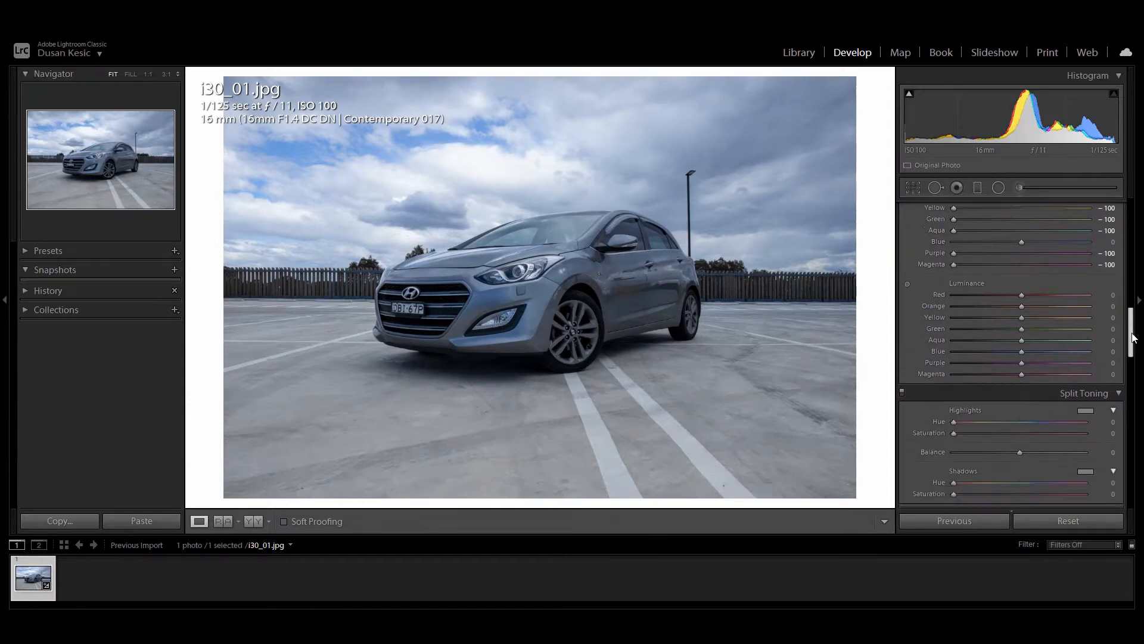
scroll(1134, 338, "down", 3)
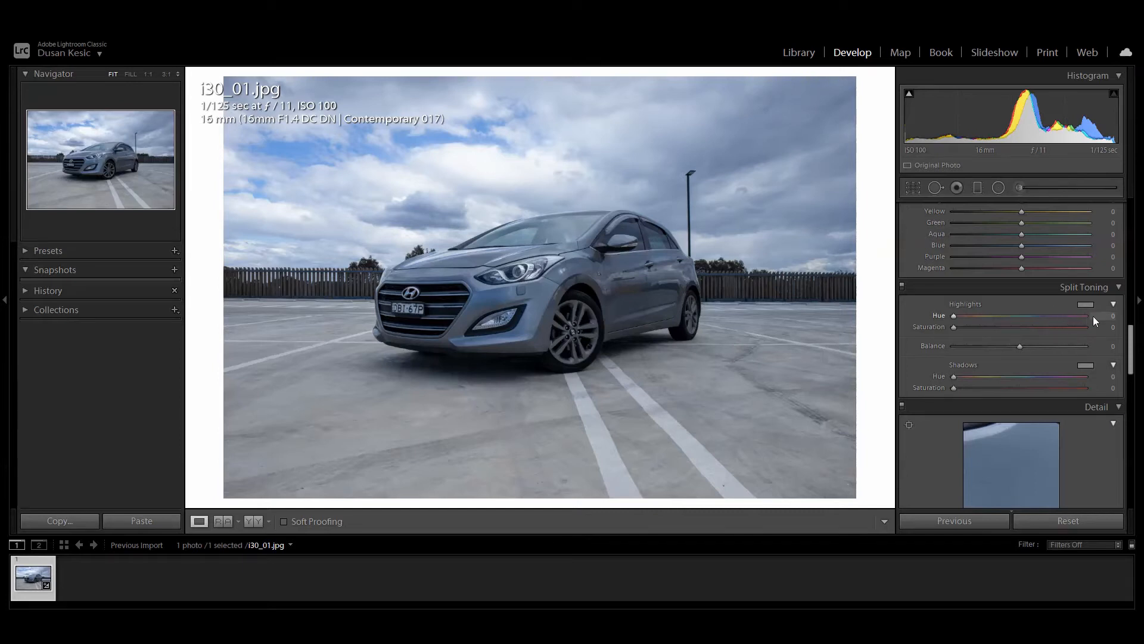
left_click(1112, 316)
key("Return")
left_click(1112, 377)
key("Return")
left_click_drag(953, 327, 962, 329)
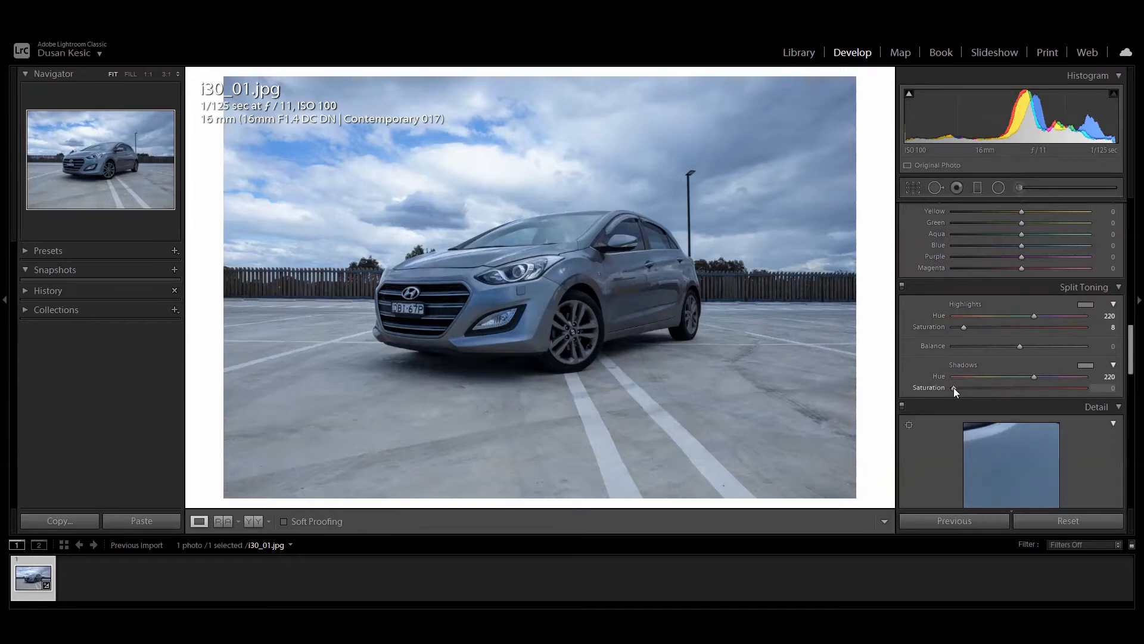
left_click_drag(954, 387, 959, 388)
Reduce the photo's overall Saturation in the basic adjustments to -53.
scroll(1133, 341, "up", 1)
left_click_drag(1133, 341, 1130, 291)
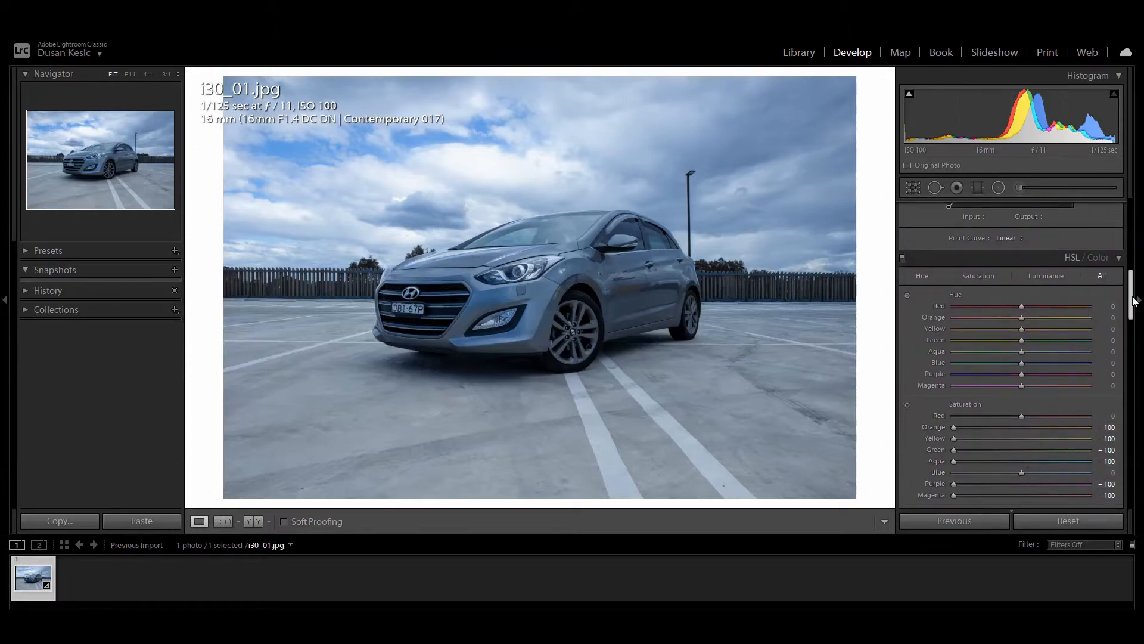
left_click_drag(1134, 301, 1128, 237)
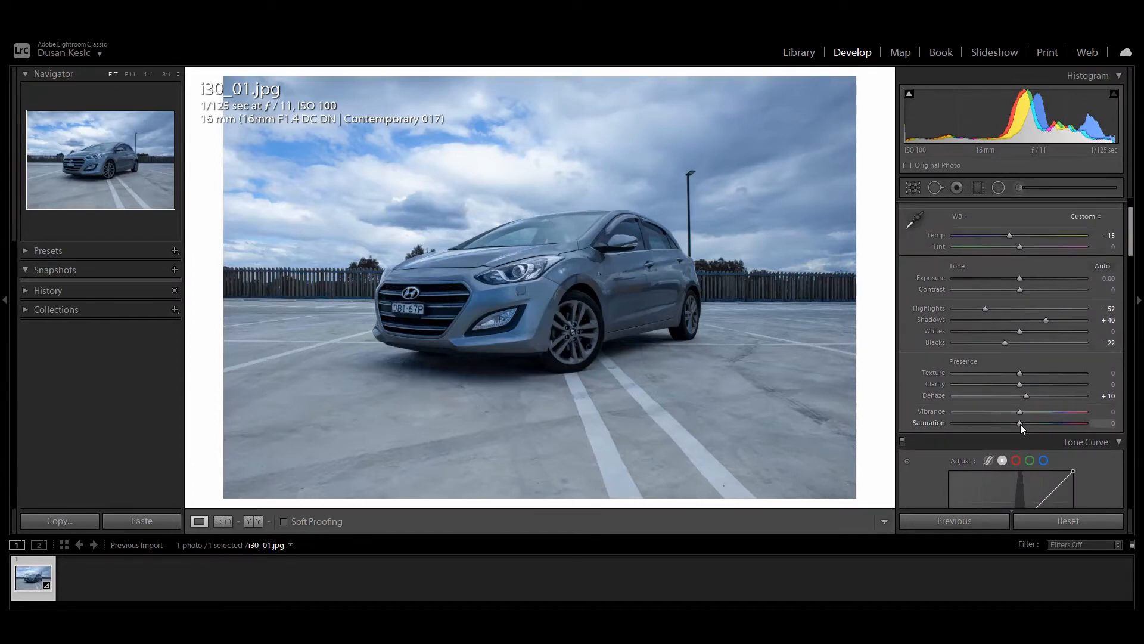
left_click_drag(1021, 424, 985, 413)
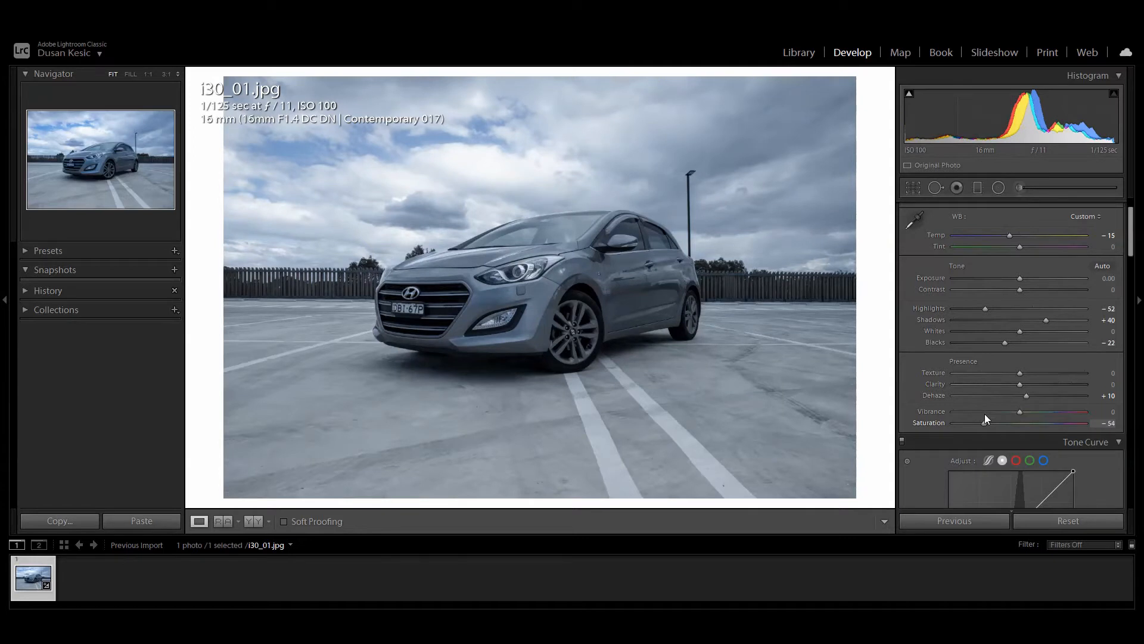
left_click_drag(985, 414, 983, 420)
left_click_drag(983, 423, 985, 424)
left_click_drag(1130, 241, 1136, 358)
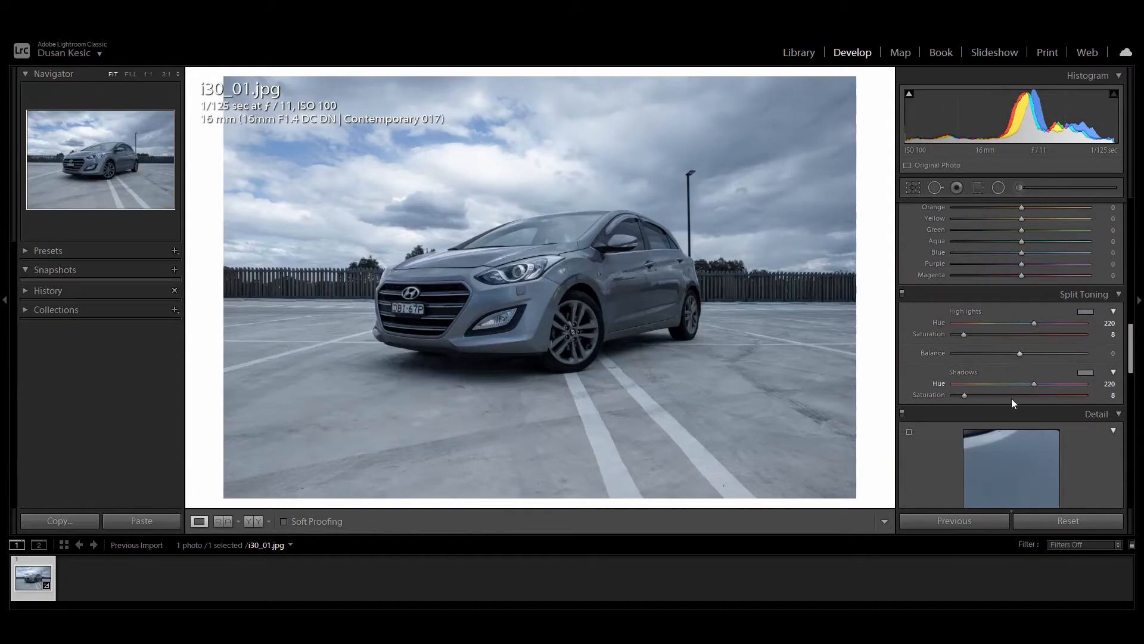
left_click_drag(1131, 357, 1131, 393)
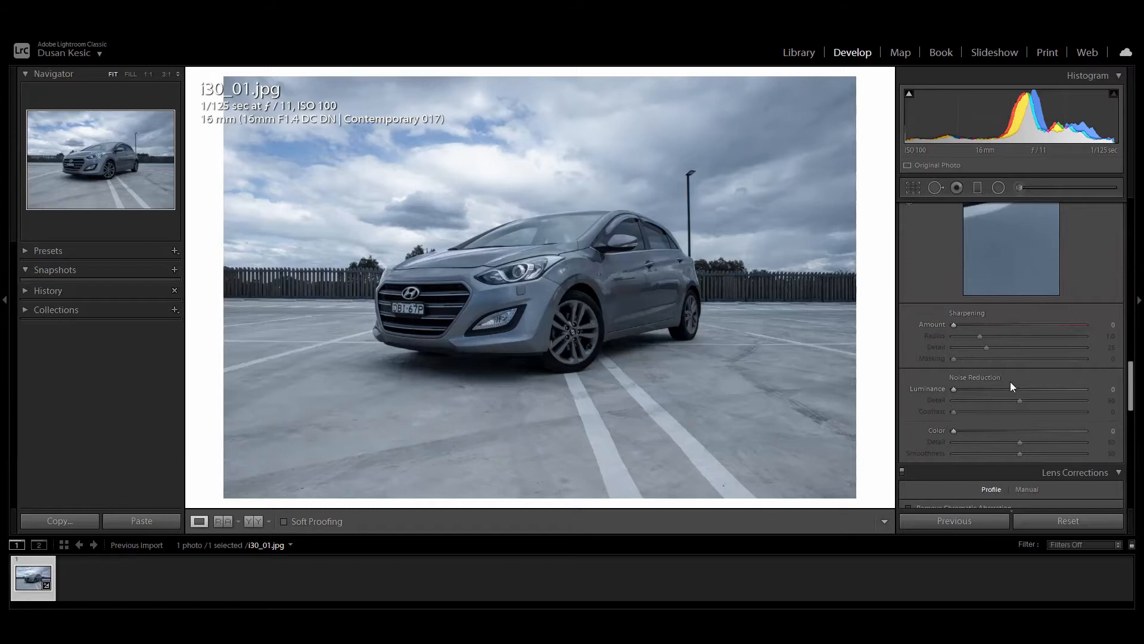
left_click_drag(1126, 391, 1126, 220)
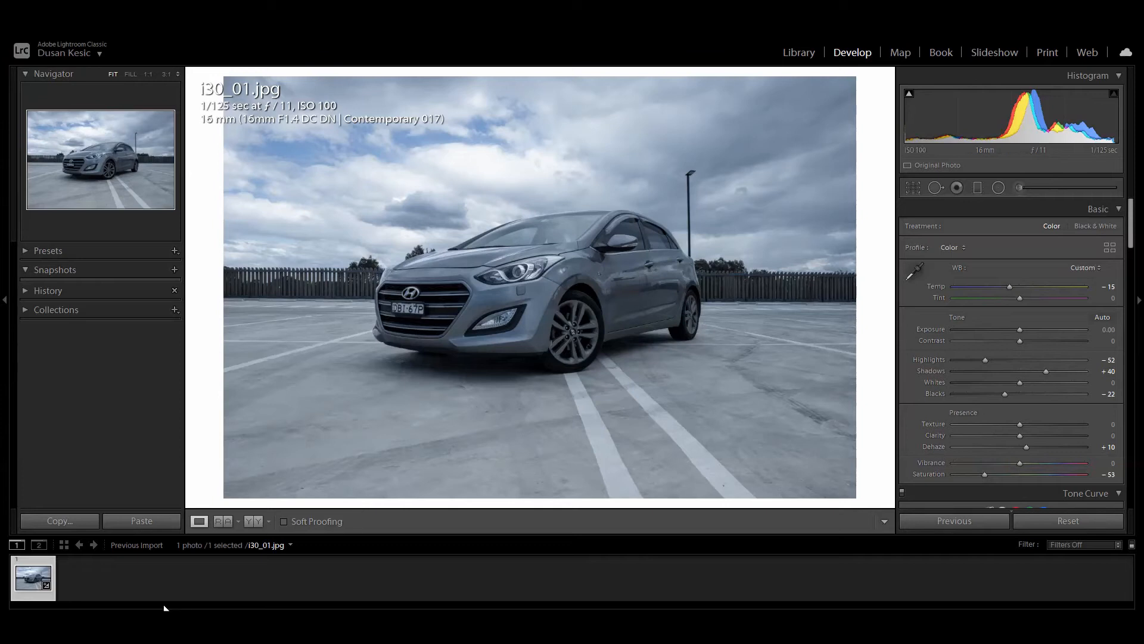
Open i30_01.jpg in Adobe Photoshop 2020 as a copy with the Lightroom adjustments applied.
right_click(28, 580)
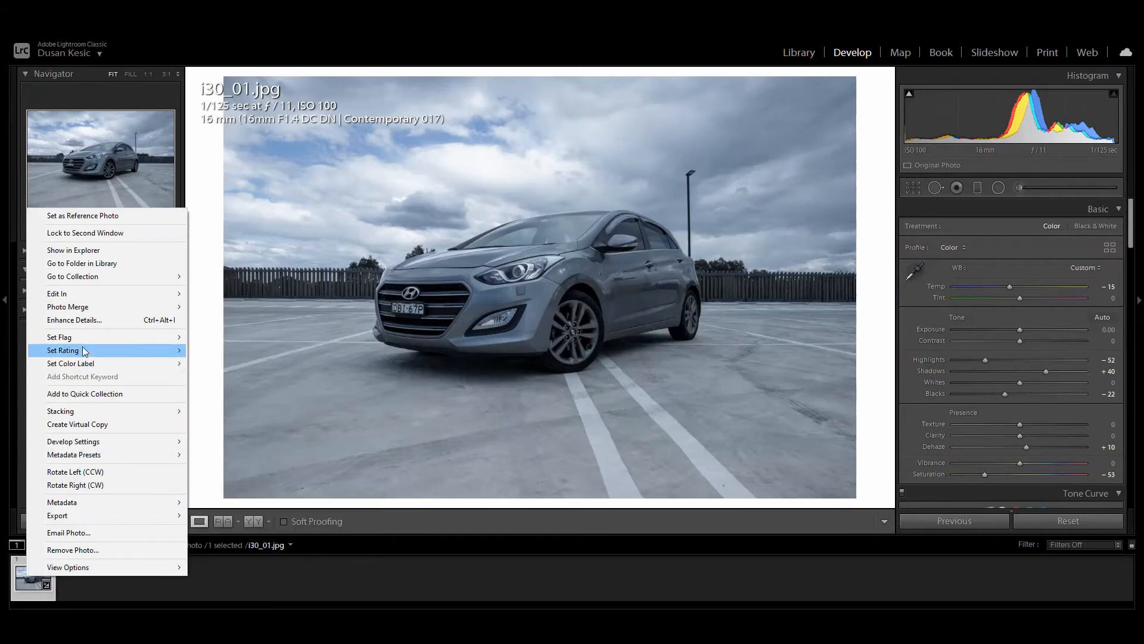
mouse_move(76, 295)
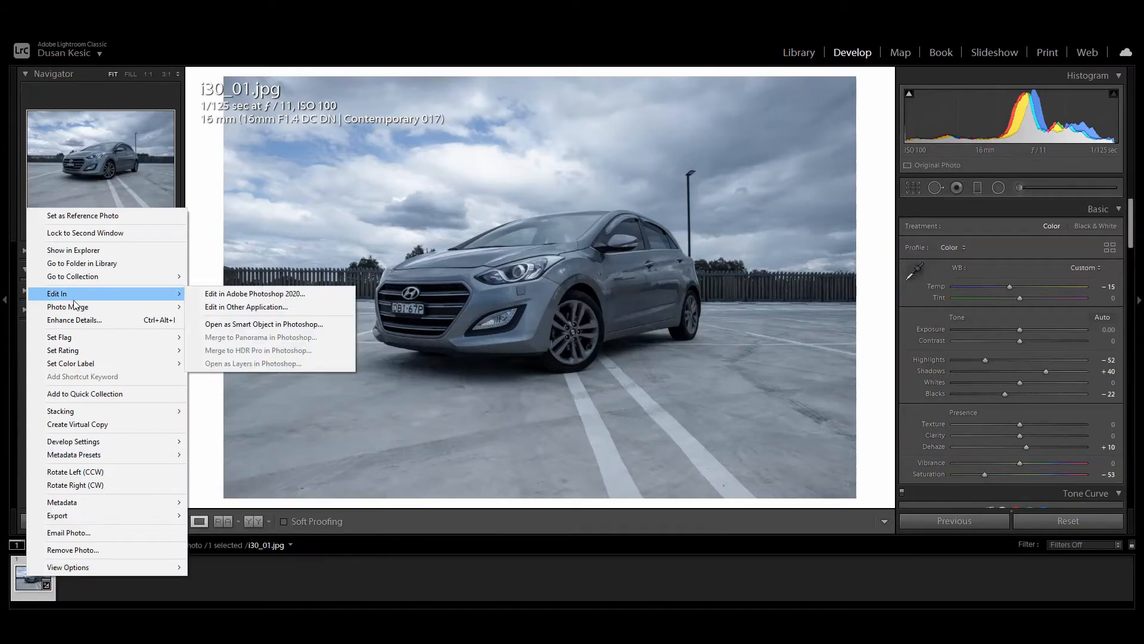
left_click(261, 294)
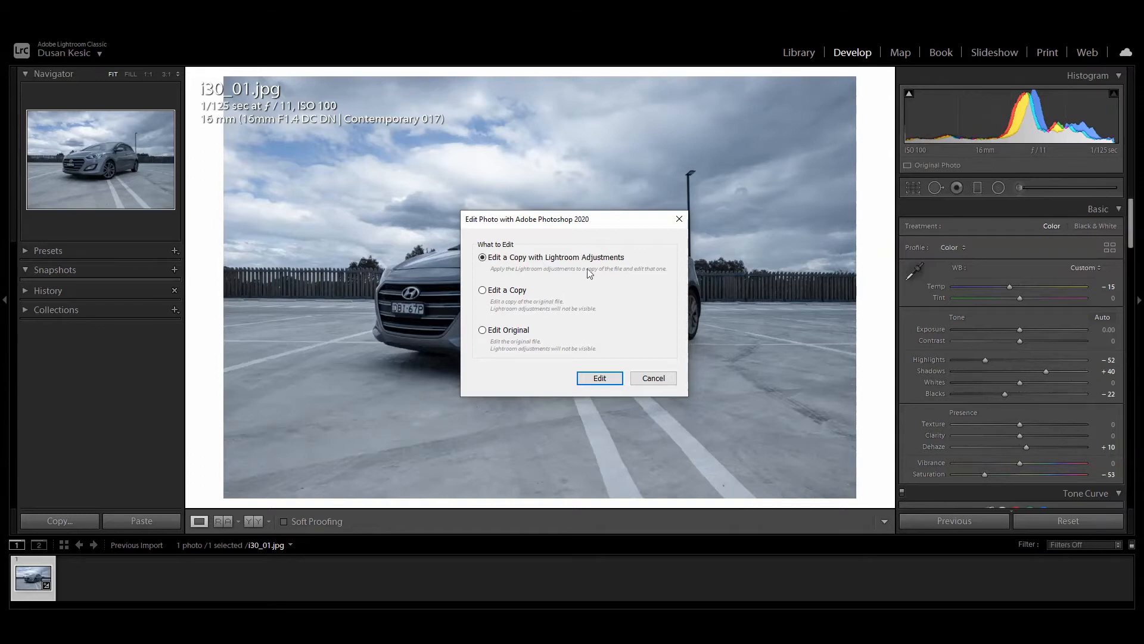
left_click(596, 379)
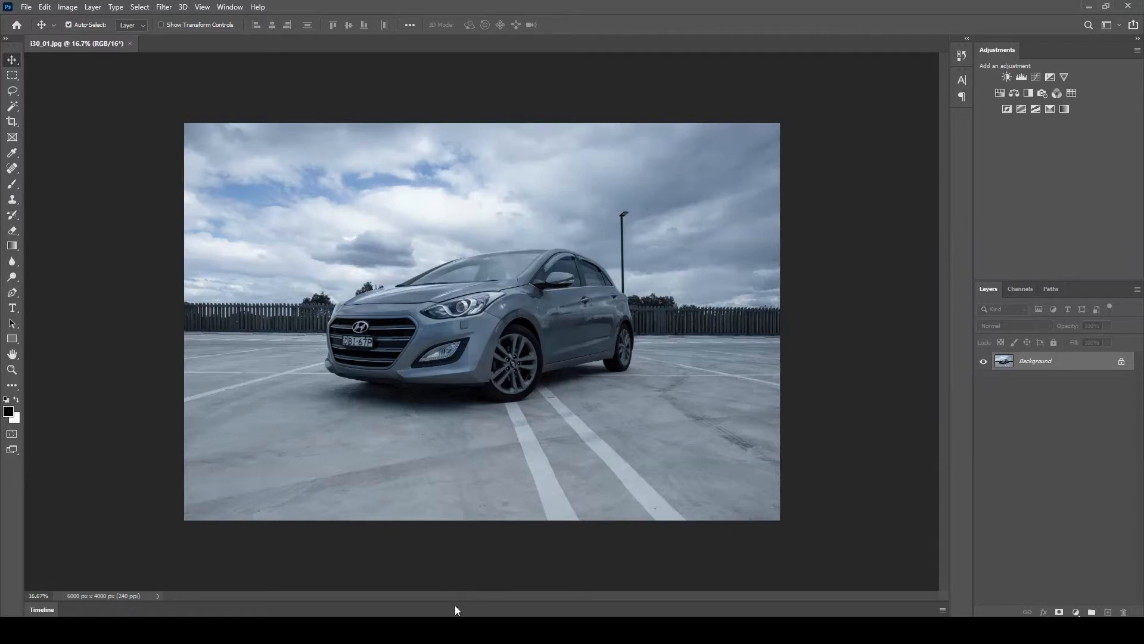
left_click(457, 629)
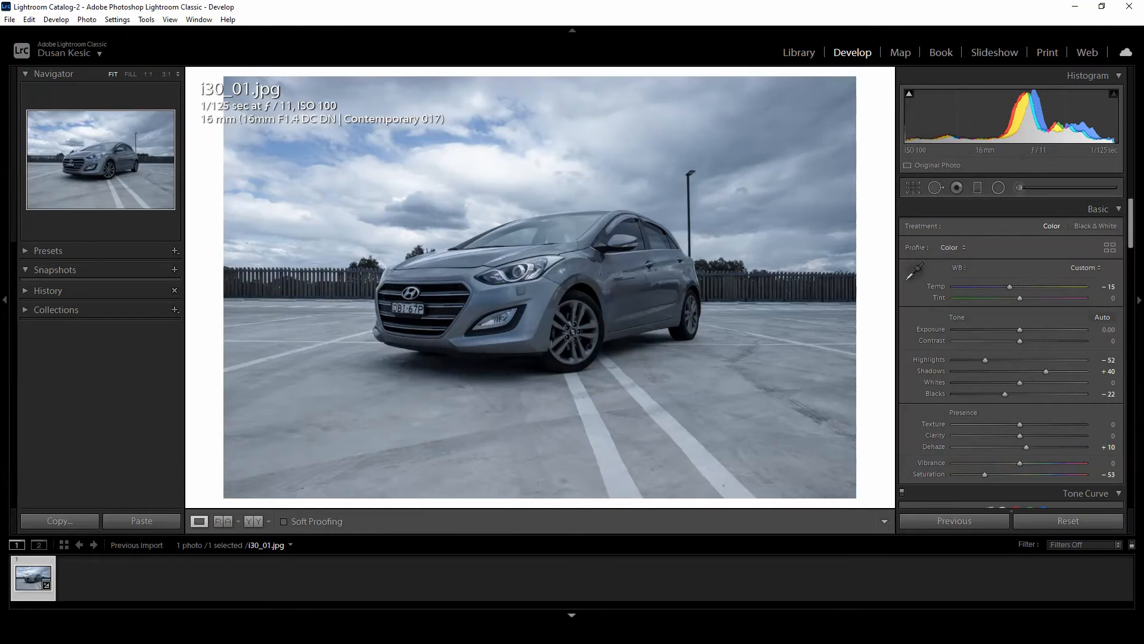
left_click(482, 630)
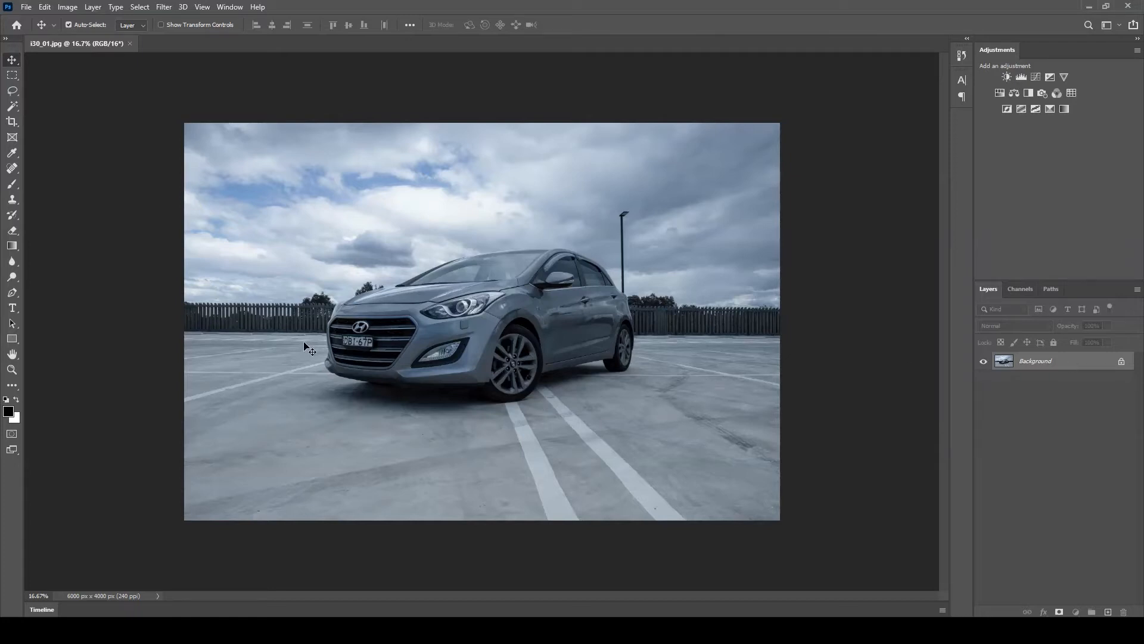
Inspect the car's bodywork up close and activate the Spot Healing Brush for retouching.
key("ctrl+plus")
key("ctrl+plus")
key("ctrl+plus")
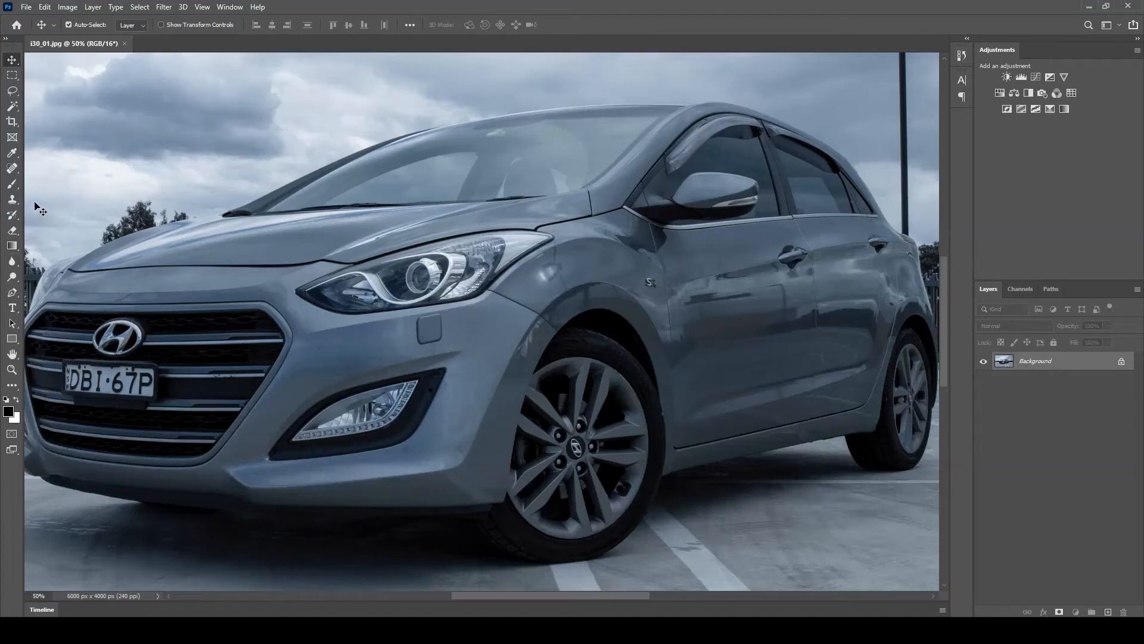
left_click(10, 171)
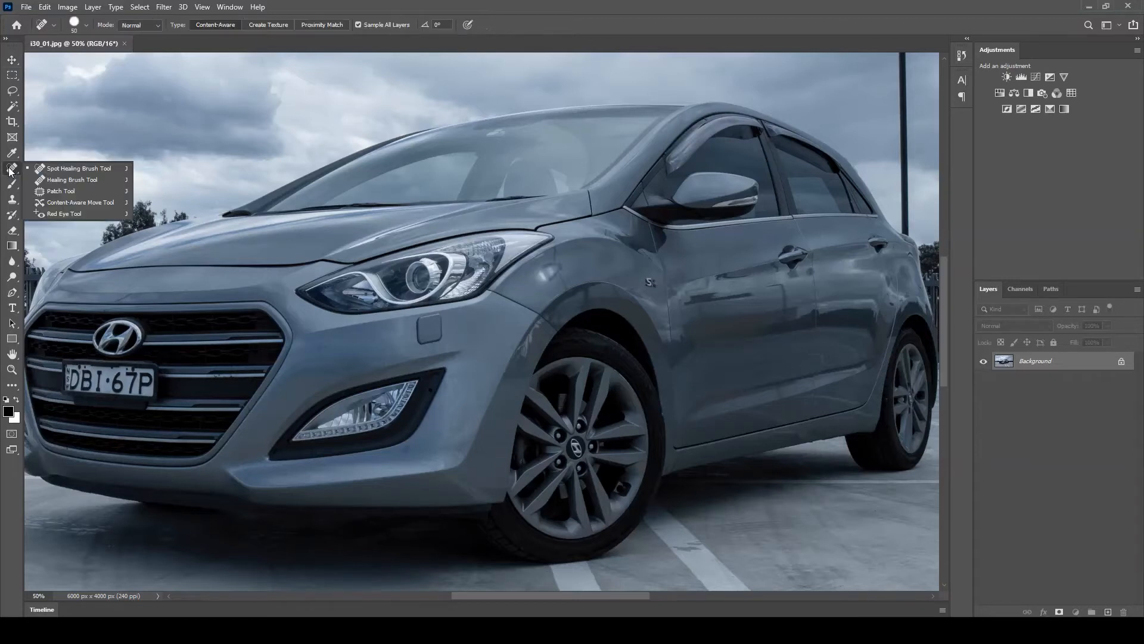
left_click(55, 169)
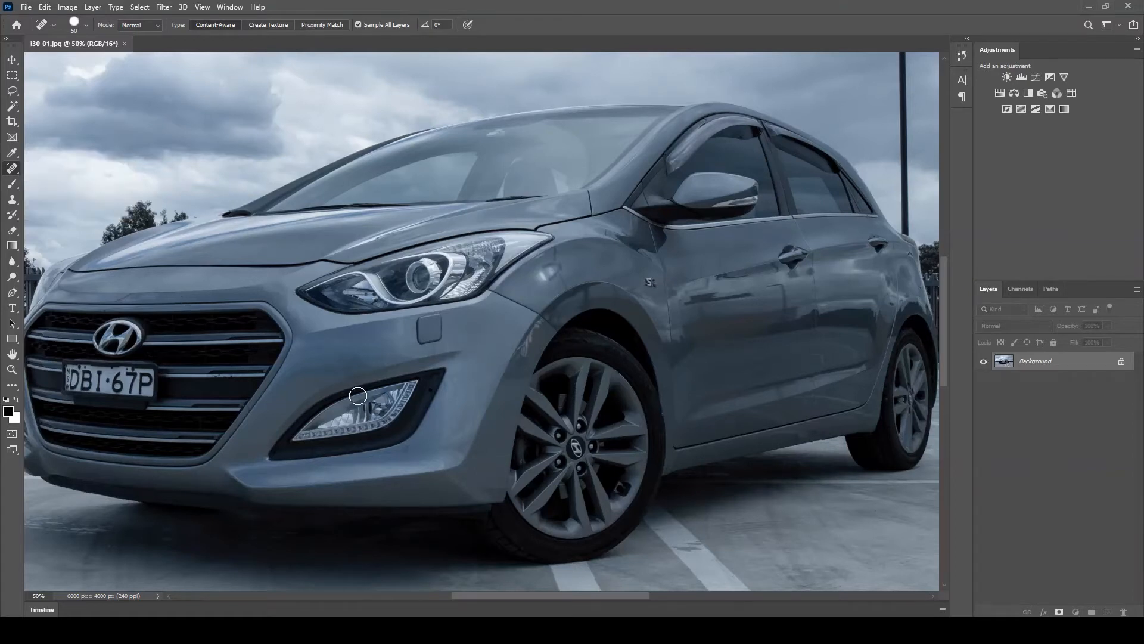
scroll(358, 396, "up", 2)
scroll(360, 428, "down", 2)
key("ctrl+minus")
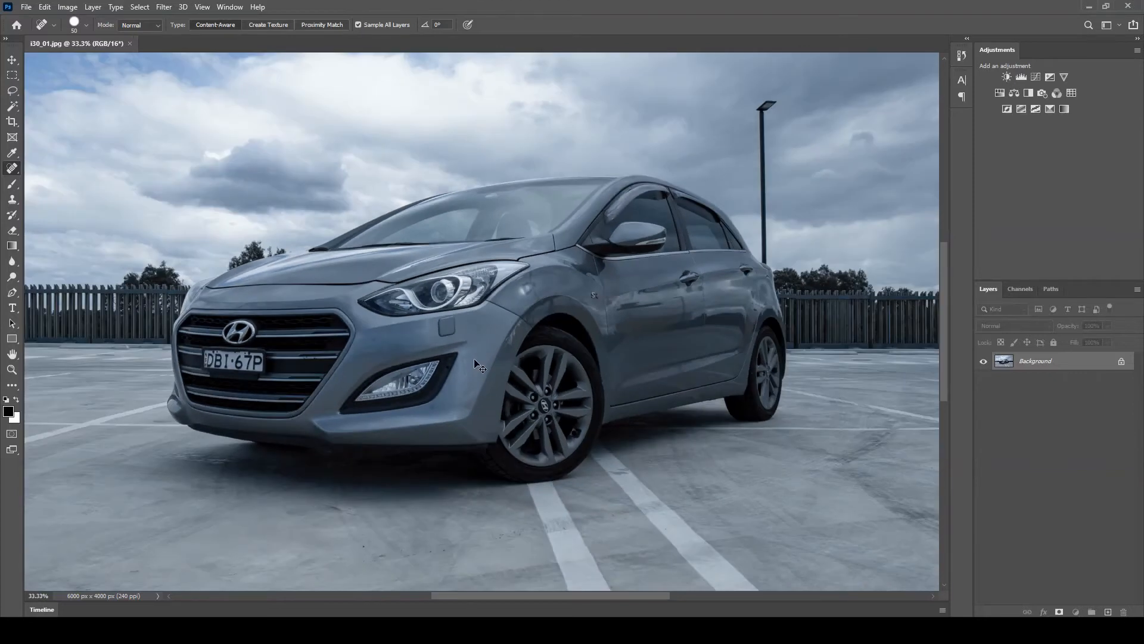
right_click(13, 170)
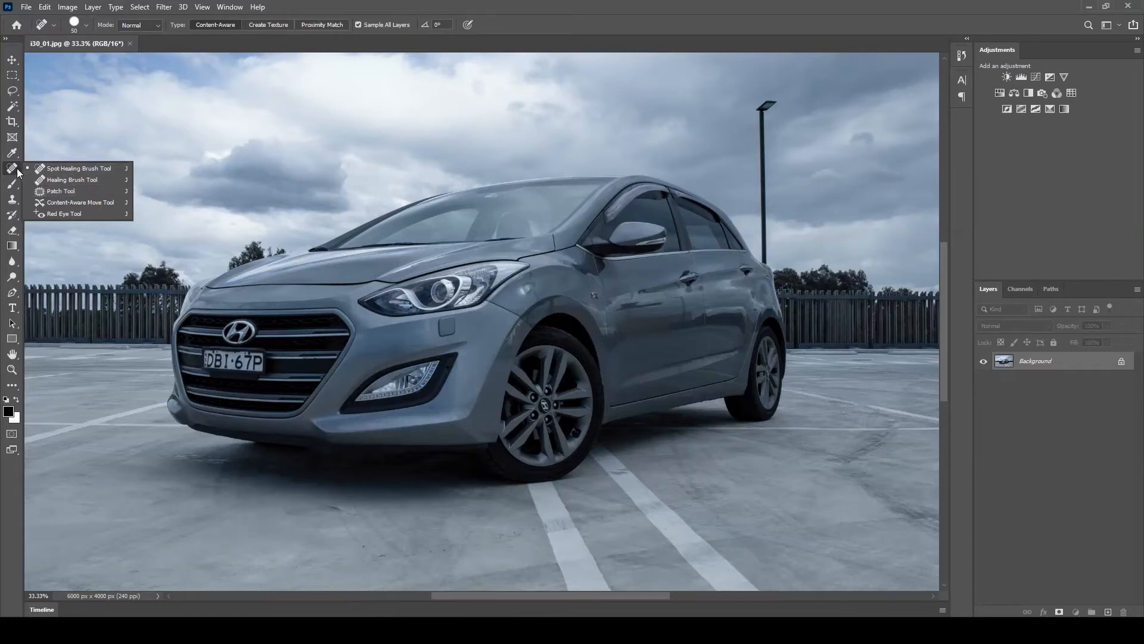
left_click(56, 171)
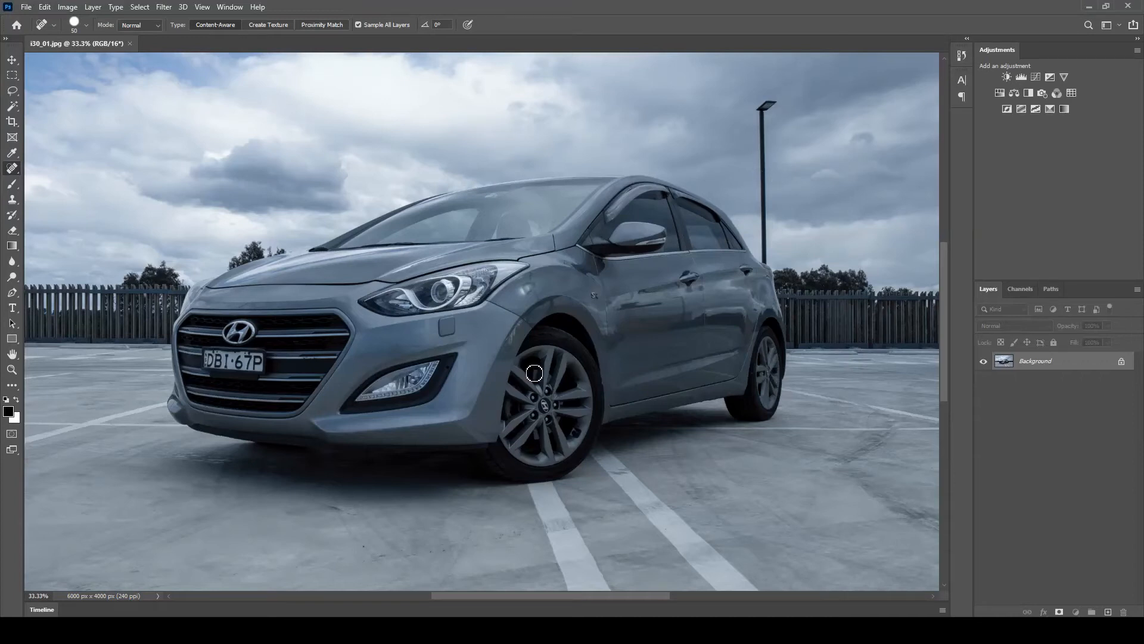
right_click(15, 168)
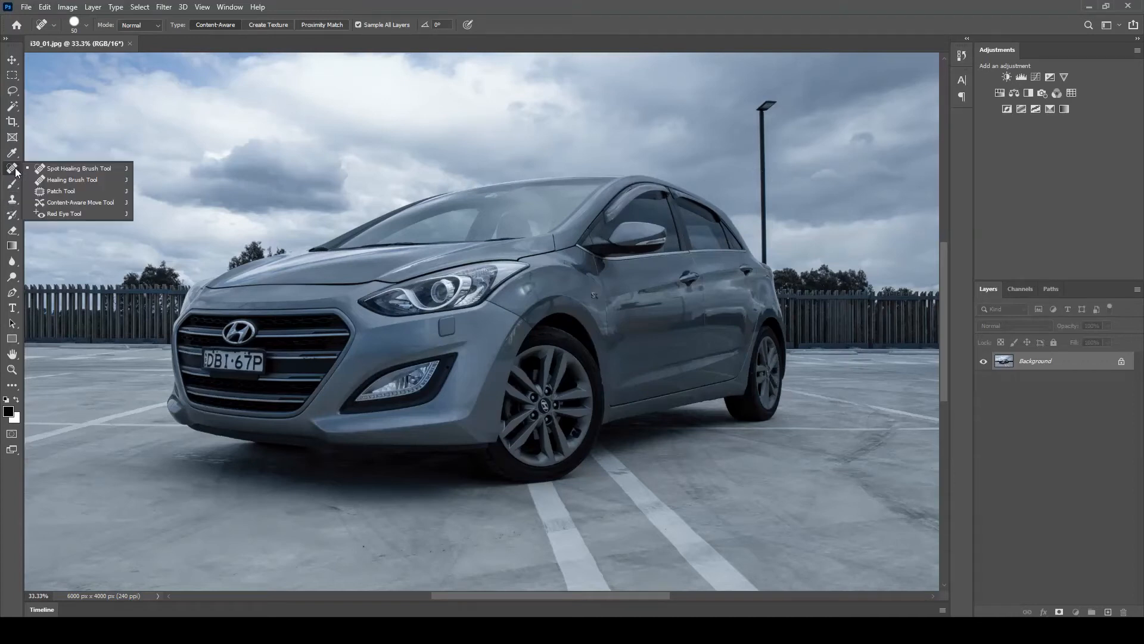
left_click(60, 170)
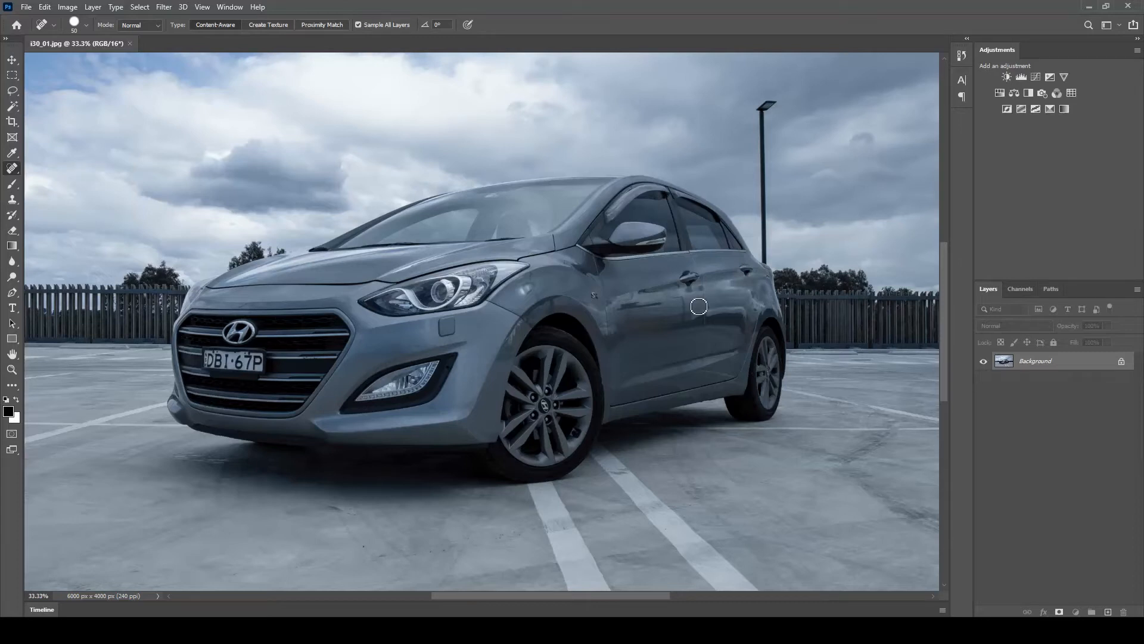
Remove the small blemish at the rear edge of the front tyre with the Spot Healing Brush at size 30.
key("ctrl+plus")
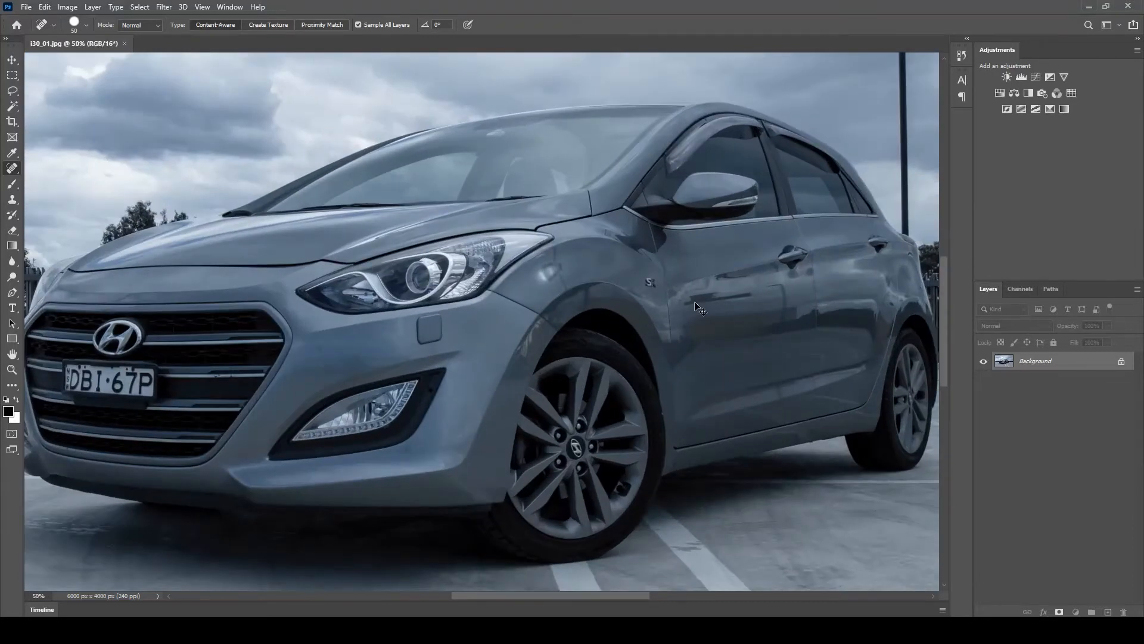
key("ctrl+plus")
scroll(493, 479, "down", 3)
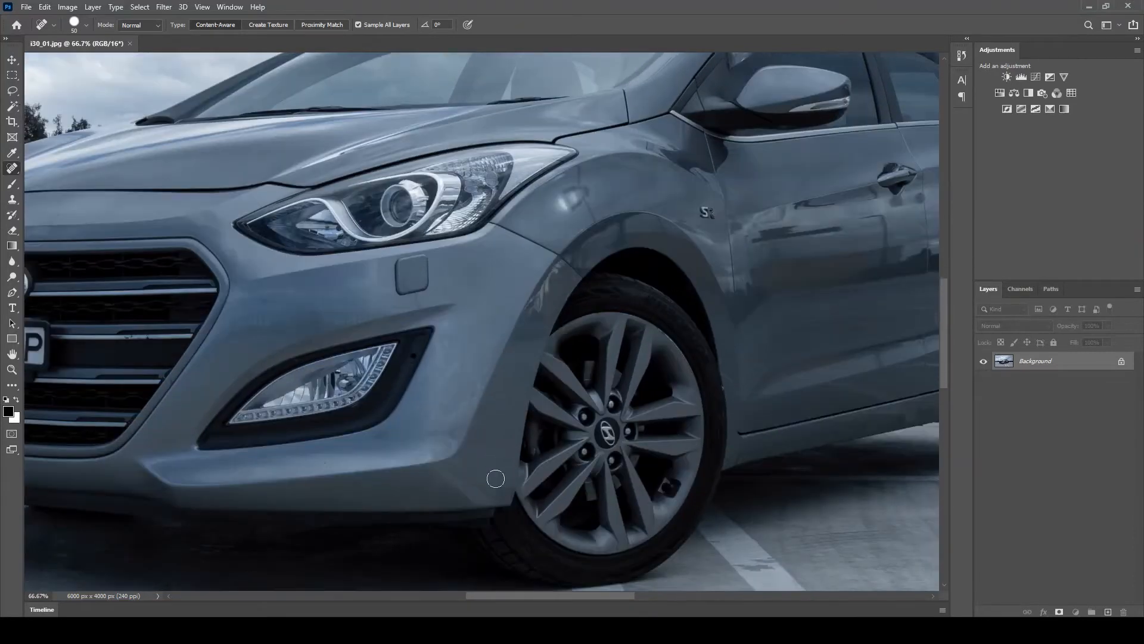
scroll(496, 484, "down", 1)
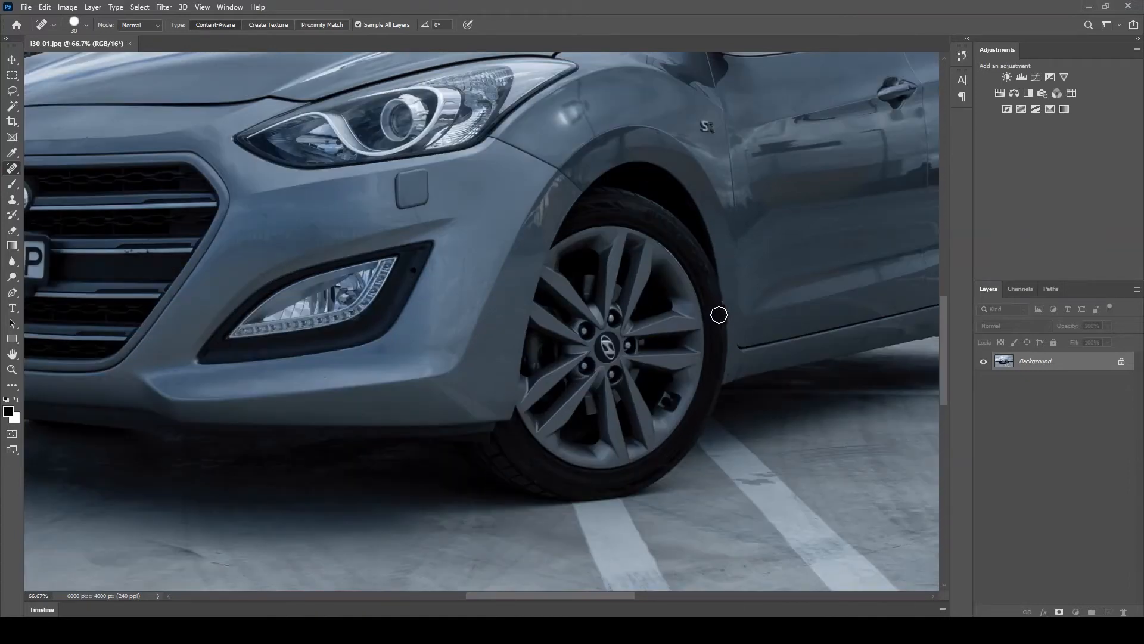
key("bracketleft")
key("bracketleft")
left_click_drag(726, 306, 727, 311)
Heal the small spots on the car's rear corner and along the lower side sill with the Spot Healing Brush at size 30.
left_click_drag(562, 598, 512, 593)
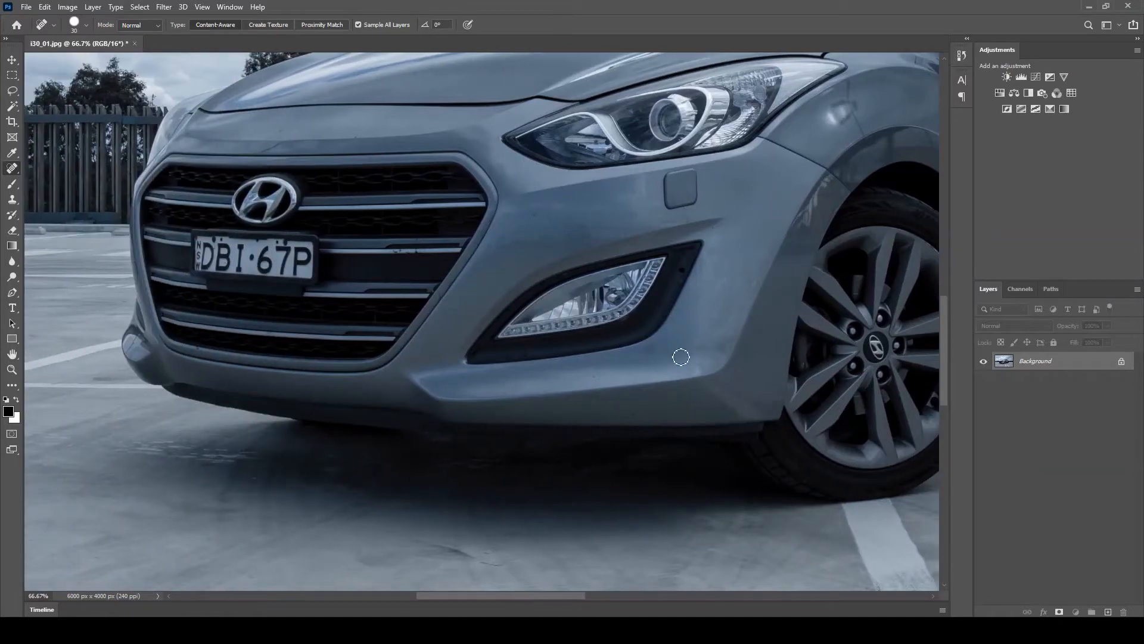
key("bracketright")
scroll(508, 444, "up", 1)
scroll(508, 444, "up", 2)
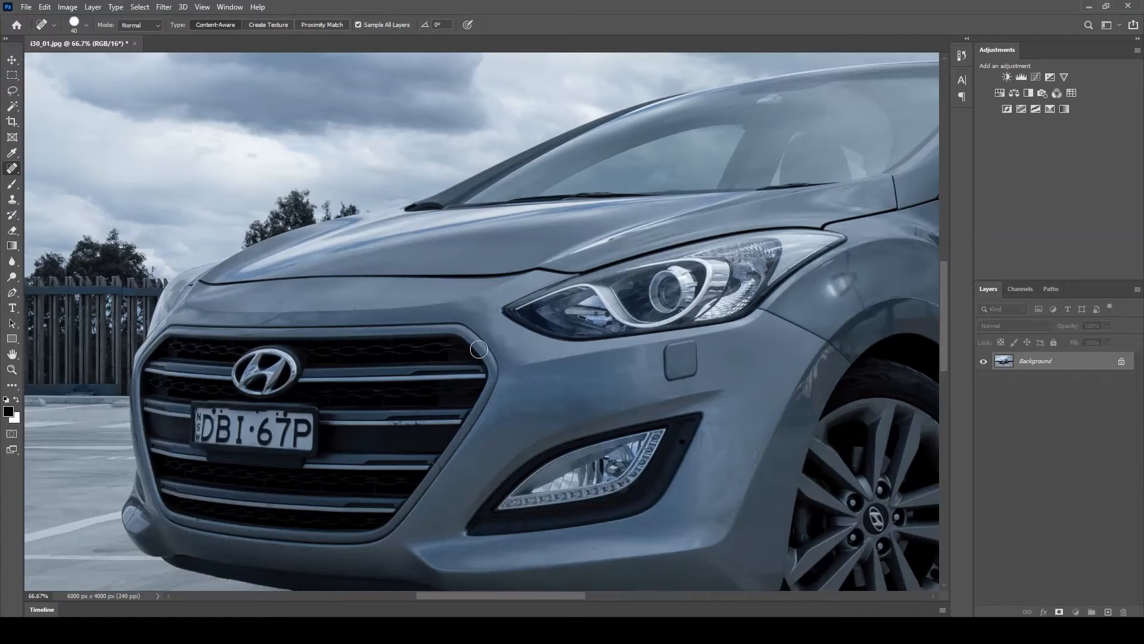
scroll(474, 363, "up", 1)
left_click_drag(489, 593, 551, 599)
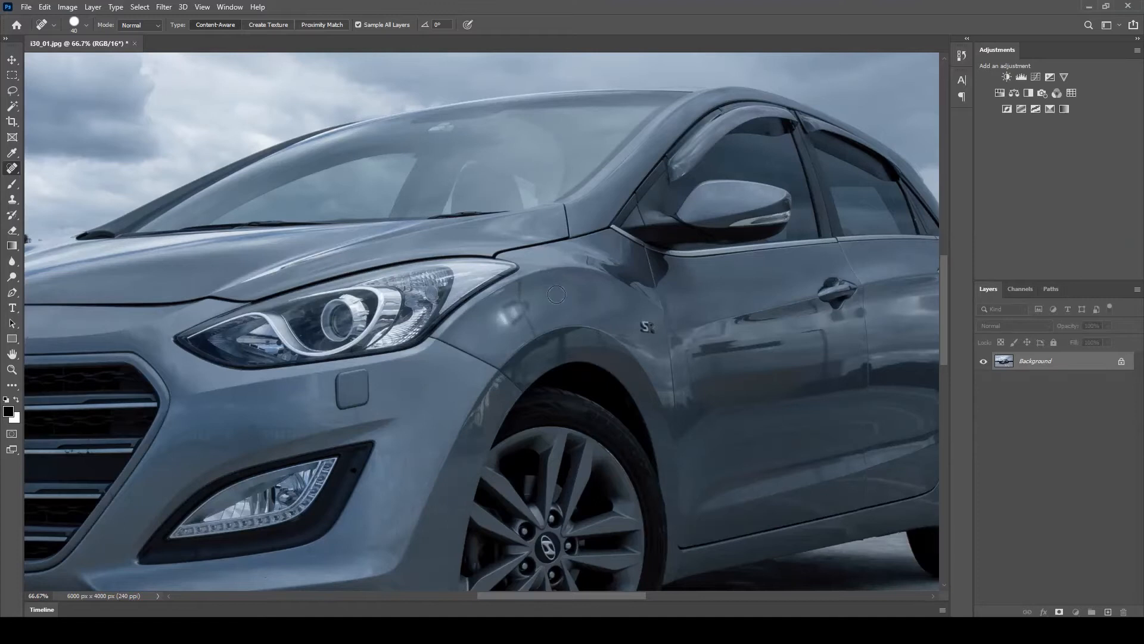
scroll(552, 262, "up", 1)
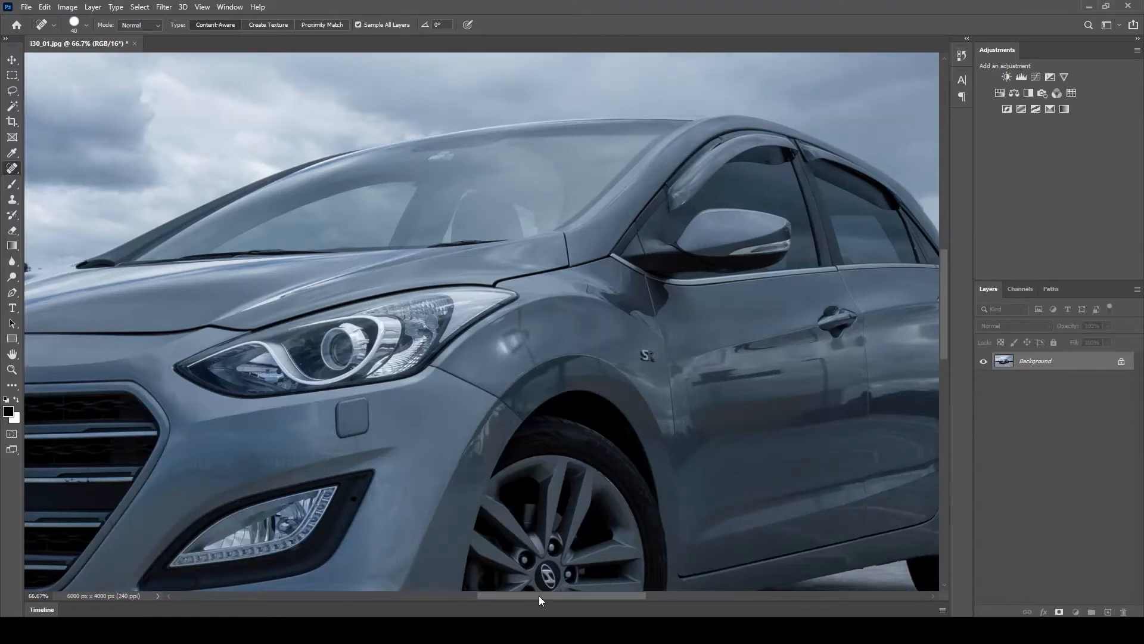
left_click_drag(539, 596, 593, 602)
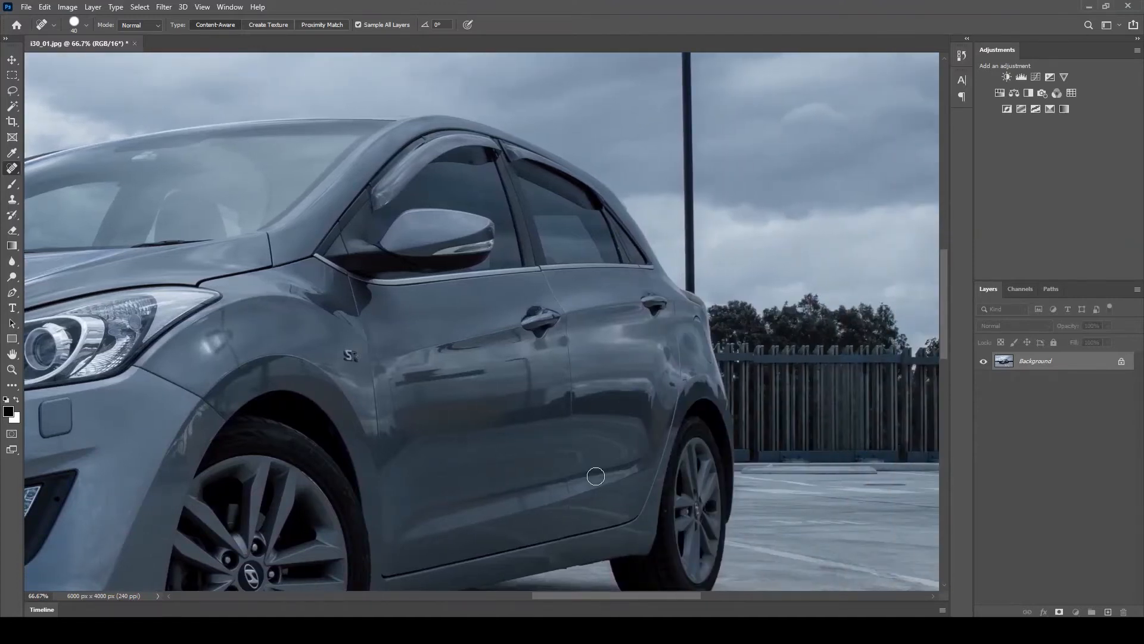
scroll(596, 476, "down", 3)
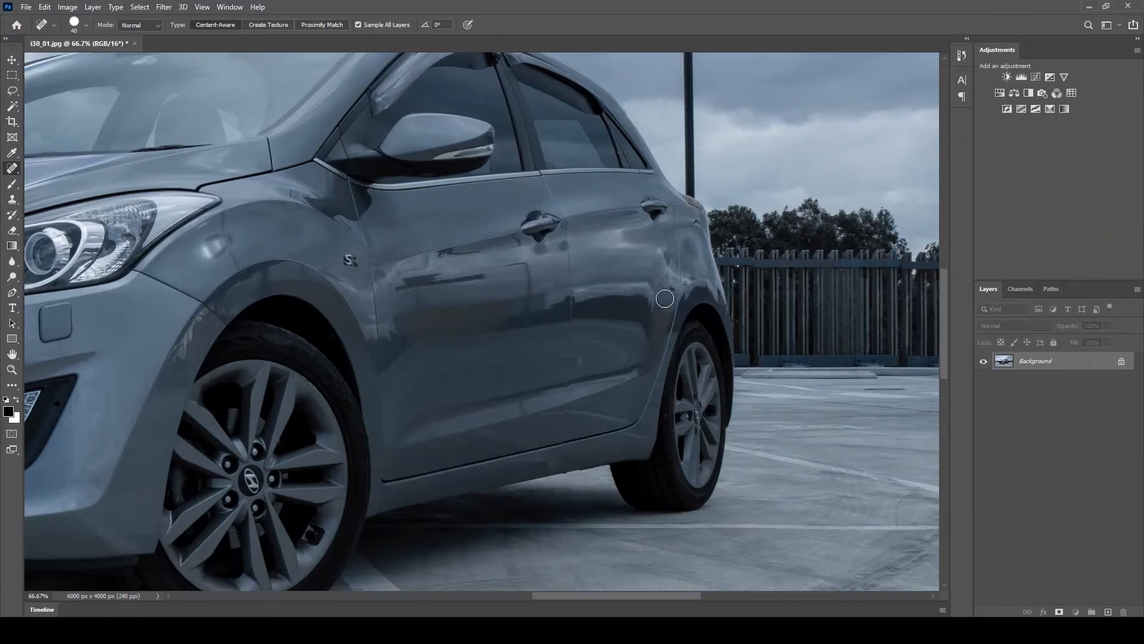
key("bracketleft")
left_click(700, 225)
scroll(561, 445, "down", 4)
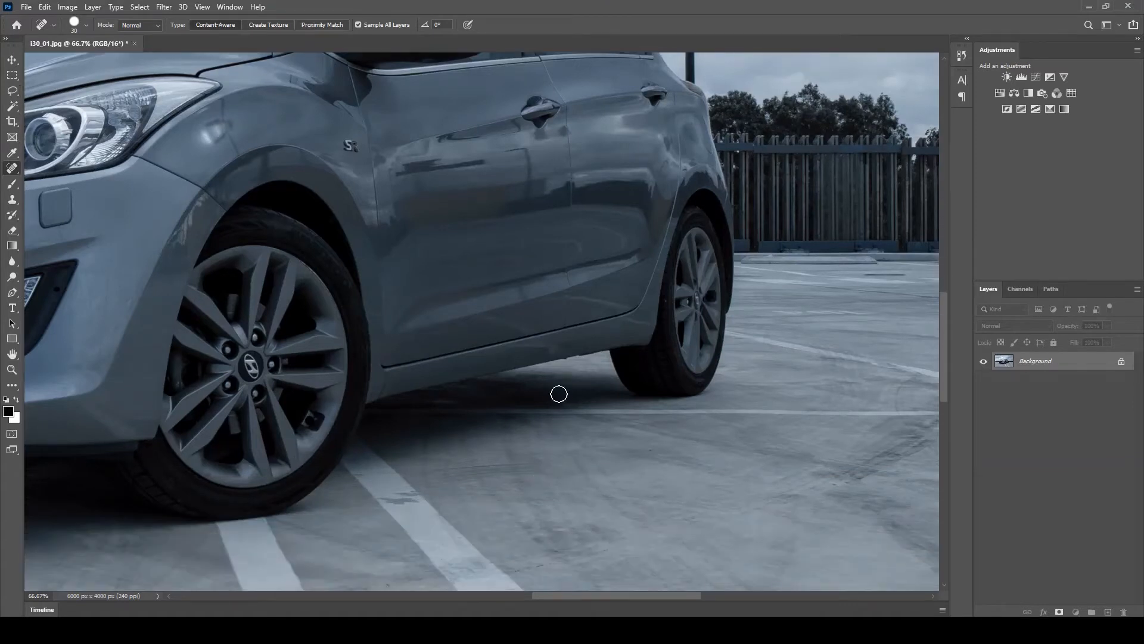
left_click(563, 358)
Patch the bright reflection on the front fender behind the headlight with clean paintwork from beside it, using the Patch Tool.
mouse_move(621, 597)
left_mouse_down()
mouse_move(493, 590)
mouse_move(523, 593)
left_mouse_up()
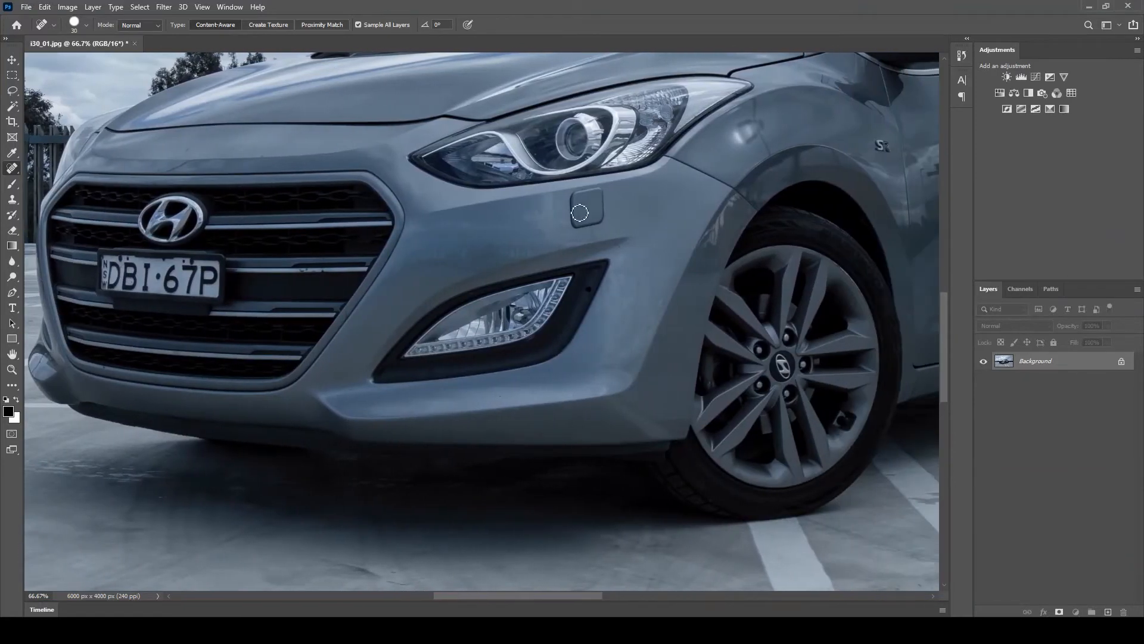
left_click_drag(583, 596, 631, 597)
scroll(684, 417, "up", 3)
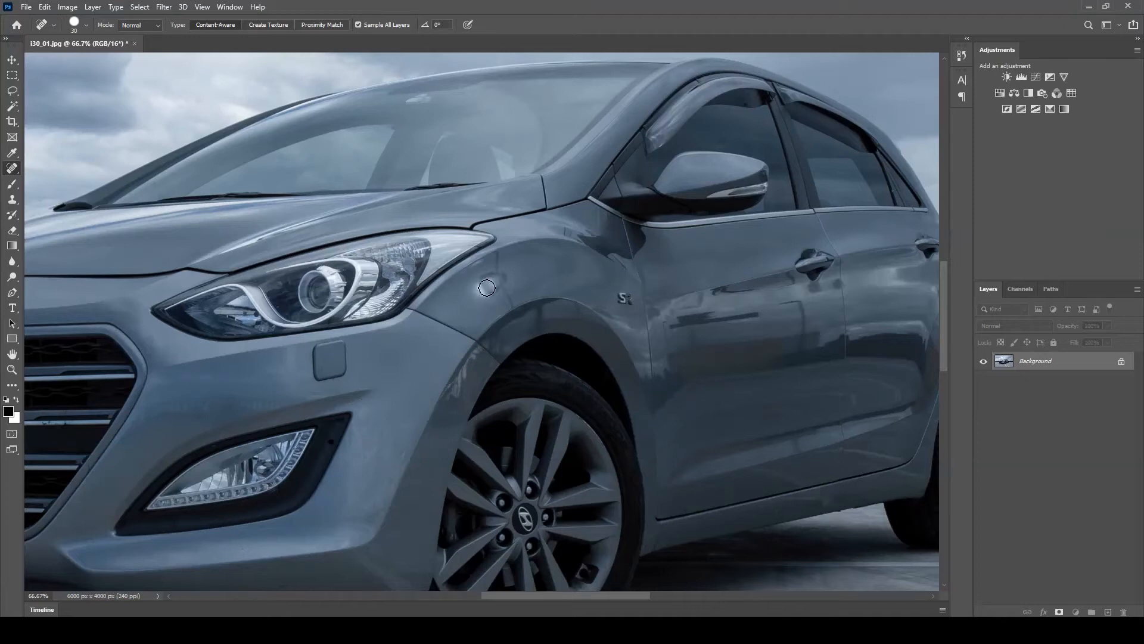
right_click(12, 169)
left_click(62, 191)
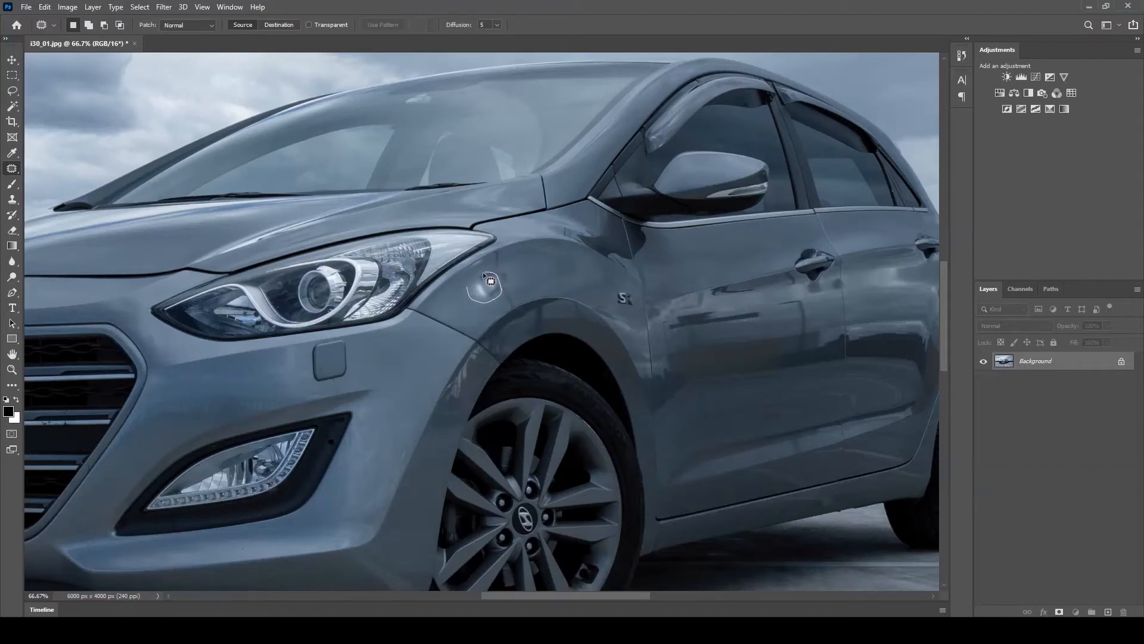
left_click_drag(469, 288, 468, 289)
left_click_drag(485, 289, 452, 302)
left_click_drag(449, 302, 449, 301)
key("ctrl+d")
Patch the remaining traces of the reflection on the front fender with nearby smooth paintwork.
mouse_move(490, 280)
left_mouse_down()
mouse_move(462, 292)
mouse_move(475, 272)
mouse_move(490, 273)
mouse_move(492, 288)
mouse_move(443, 305)
left_mouse_up()
key("ctrl+d")
left_click_drag(465, 286, 455, 306)
key("ctrl+d")
left_click_drag(493, 303, 471, 316)
key("ctrl+d")
mouse_move(510, 282)
left_mouse_down()
mouse_move(508, 270)
mouse_move(487, 274)
mouse_move(510, 304)
left_mouse_up()
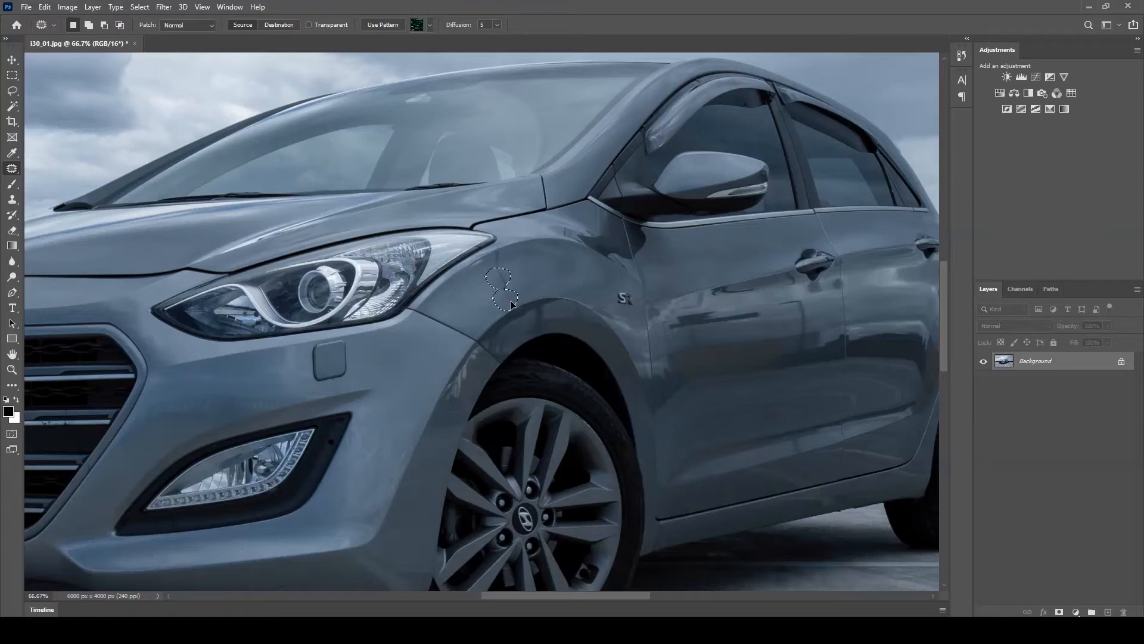
left_click(525, 282)
Patch the reflections on the bumper edge in front of the wheel arch with clean paintwork from lower down.
left_click_drag(516, 597, 493, 603)
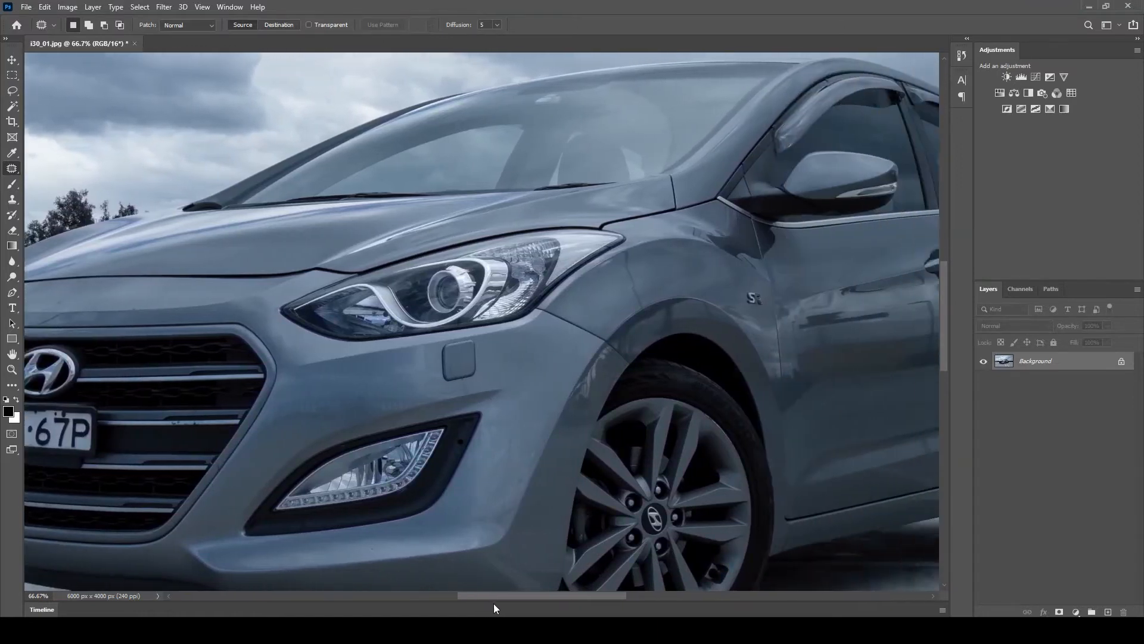
scroll(506, 474, "down", 3)
scroll(505, 471, "up", 1)
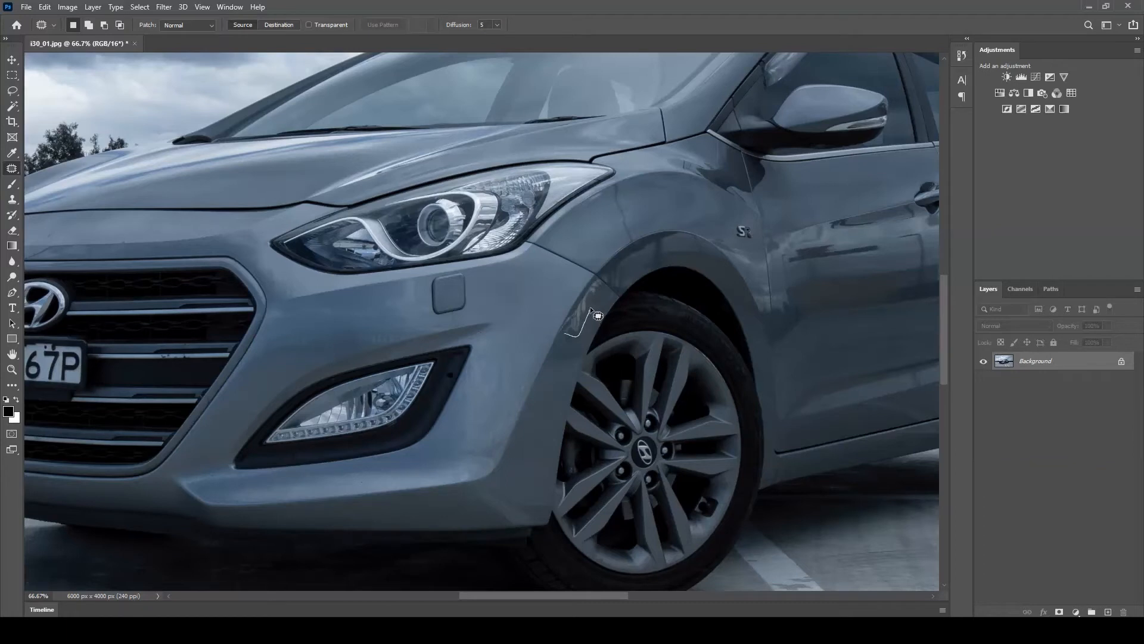
mouse_move(590, 297)
left_mouse_down()
mouse_move(567, 318)
mouse_move(537, 411)
left_mouse_up()
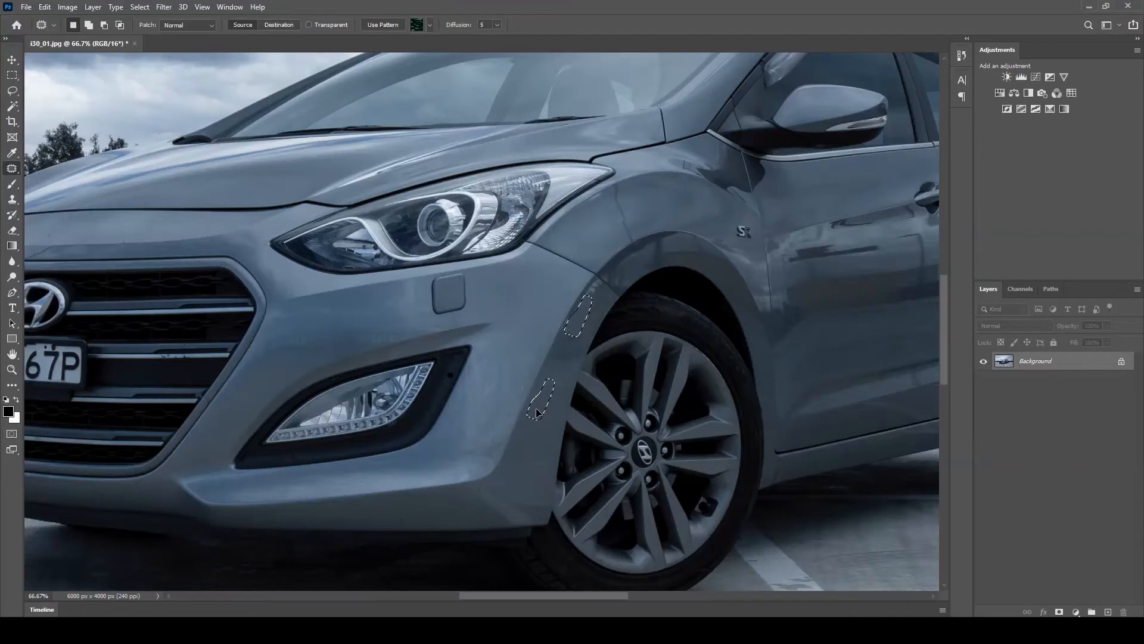
key("ctrl+d")
left_click_drag(569, 316, 550, 384)
key("ctrl+d")
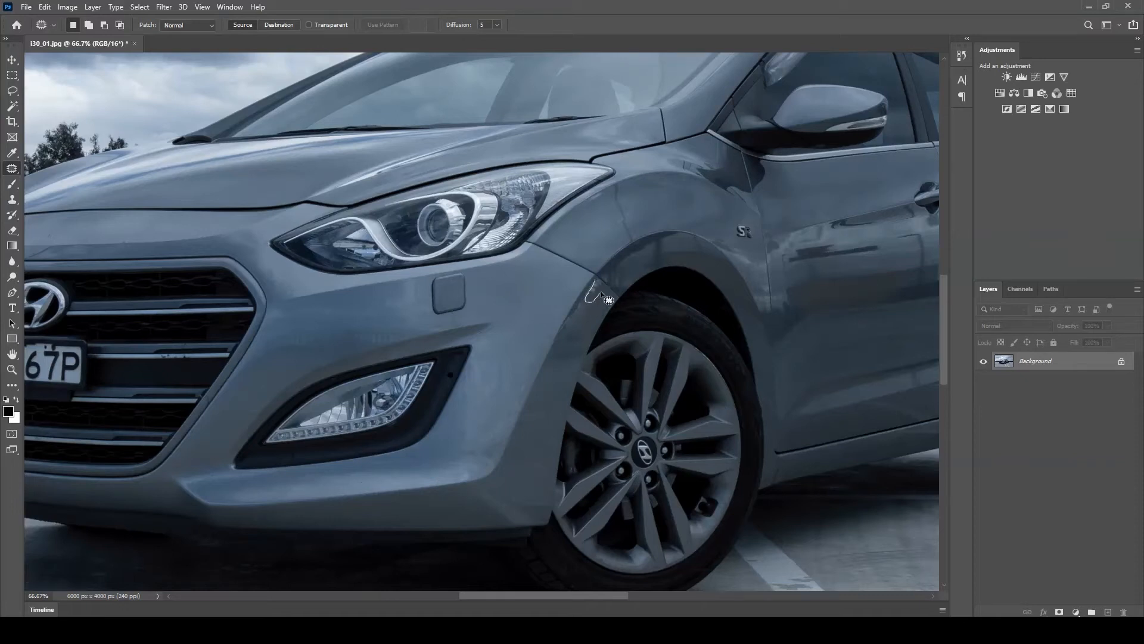
left_click_drag(600, 291, 584, 347)
key("ctrl+d")
right_click(13, 172)
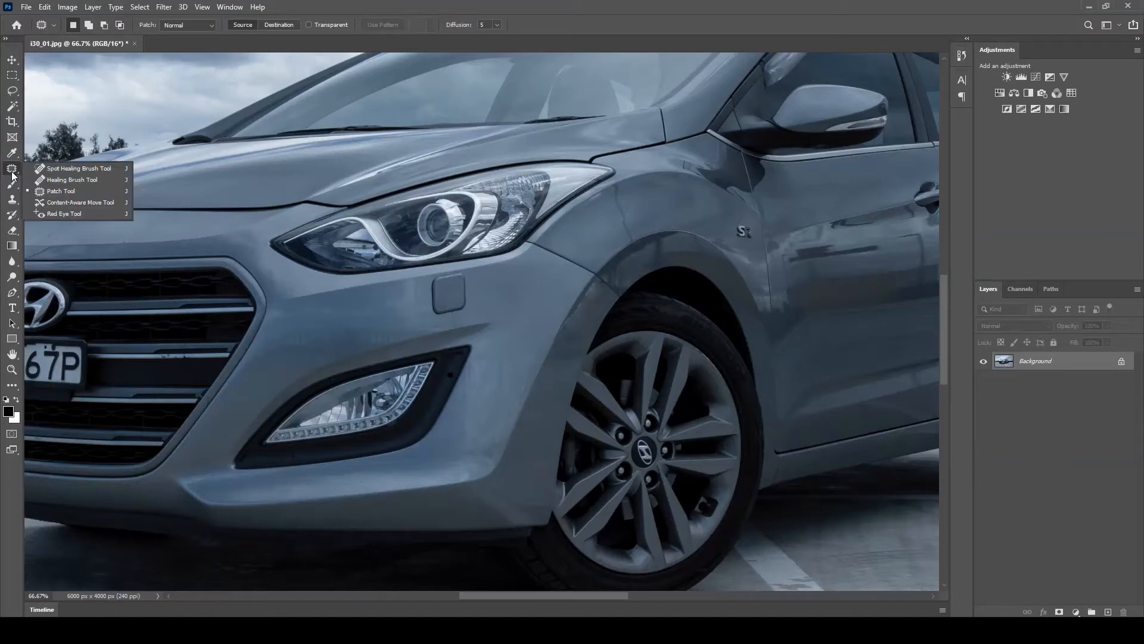
left_click(69, 169)
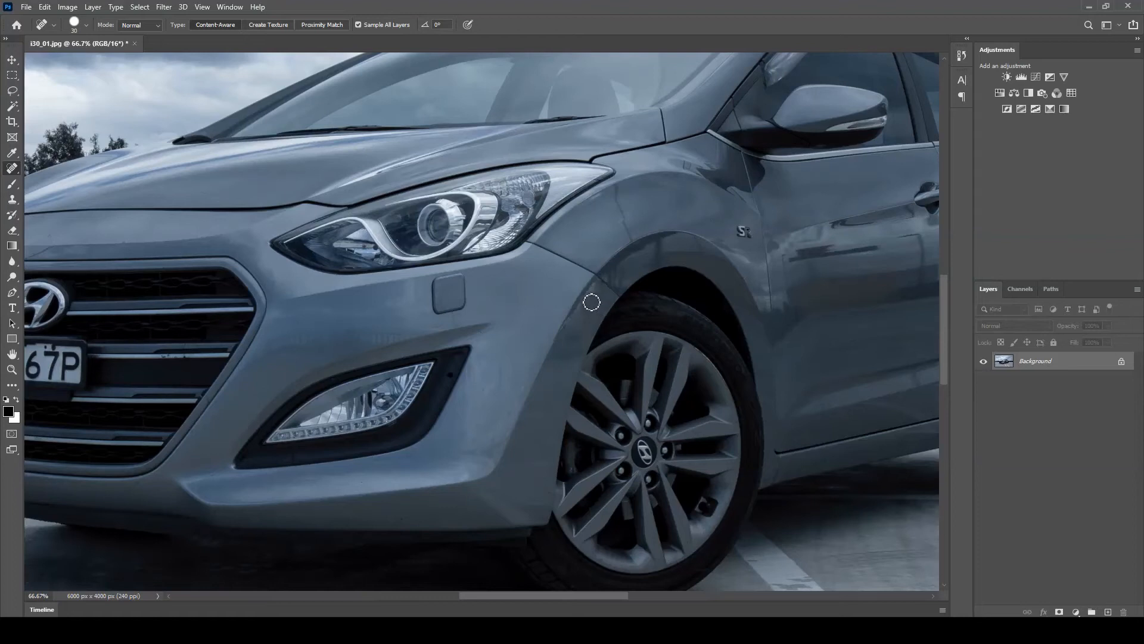
key("bracketright")
key("bracketleft")
key("bracketleft")
Patch the small mark on the fender above the front wheel arch with adjacent paintwork, using the Patch Tool.
right_click(15, 176)
left_click(59, 192)
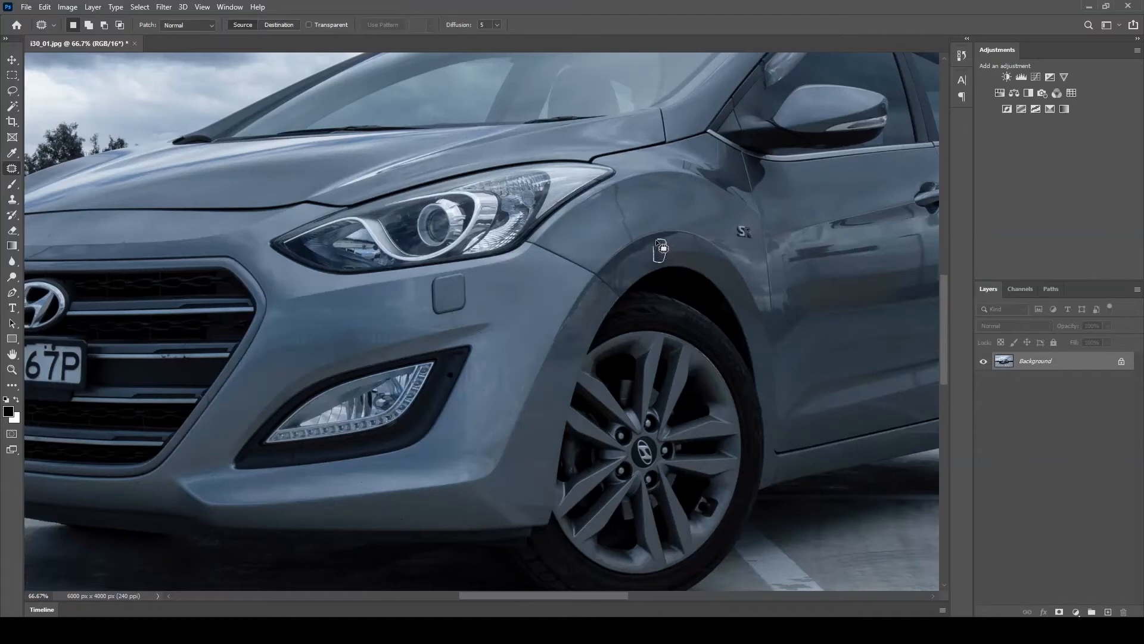
left_click_drag(663, 248, 659, 250)
left_click_drag(659, 251, 680, 256)
key("ctrl+d")
Remove the lamp post behind the car by patching it with the adjacent sky.
left_click_drag(539, 598, 597, 588)
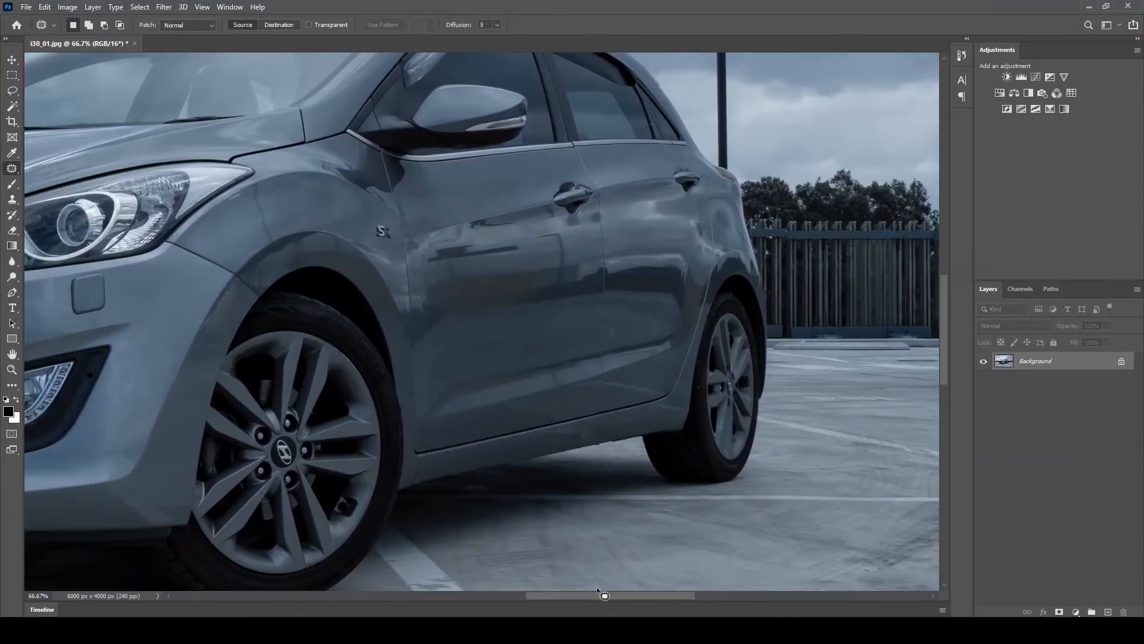
scroll(476, 304, "up", 3)
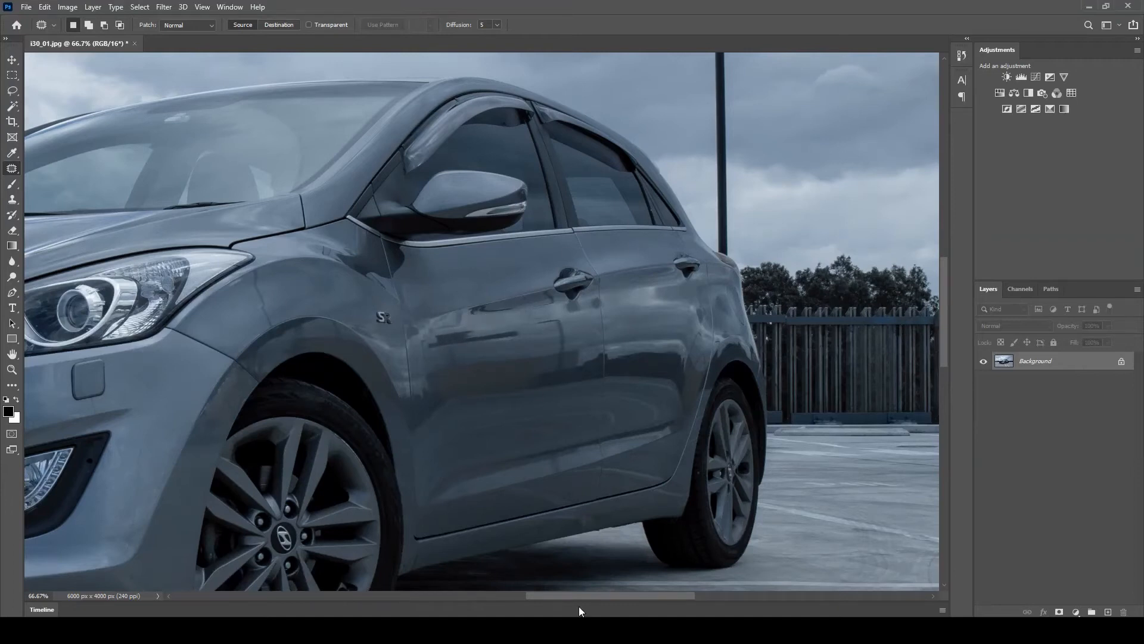
left_click_drag(584, 596, 615, 597)
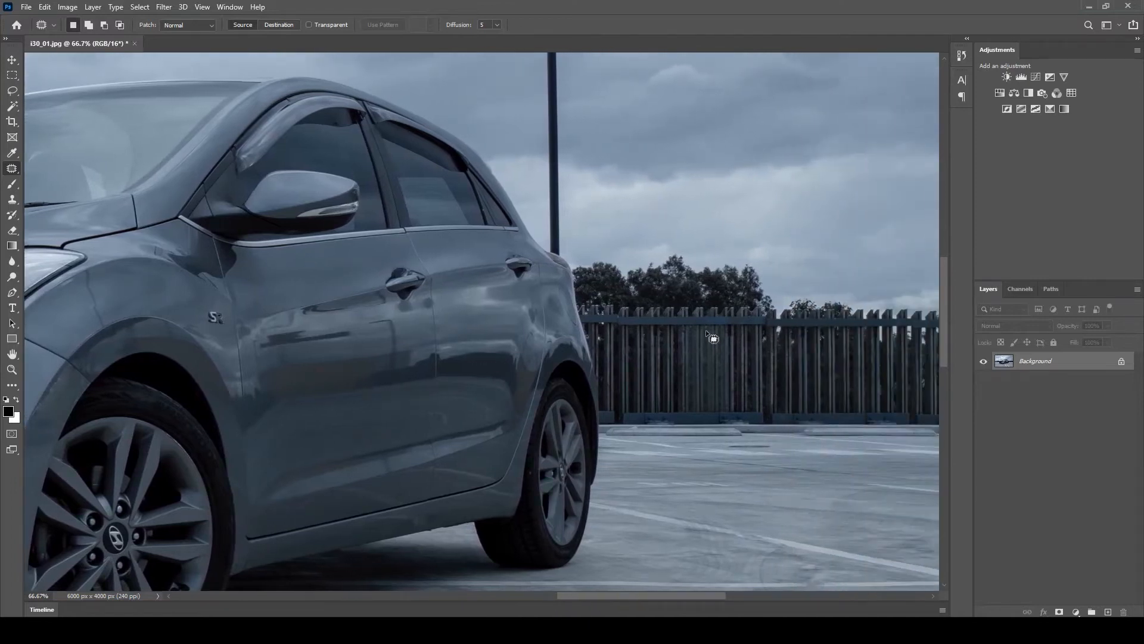
scroll(706, 330, "up", 6)
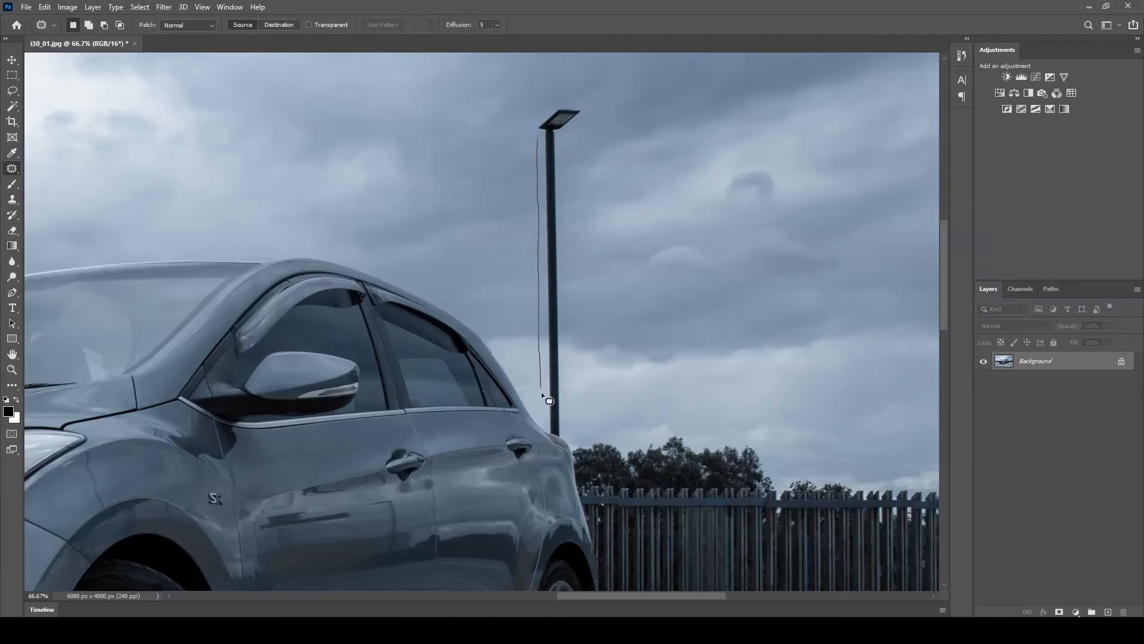
left_click_drag(549, 429, 562, 440)
left_click_drag(536, 141, 535, 143)
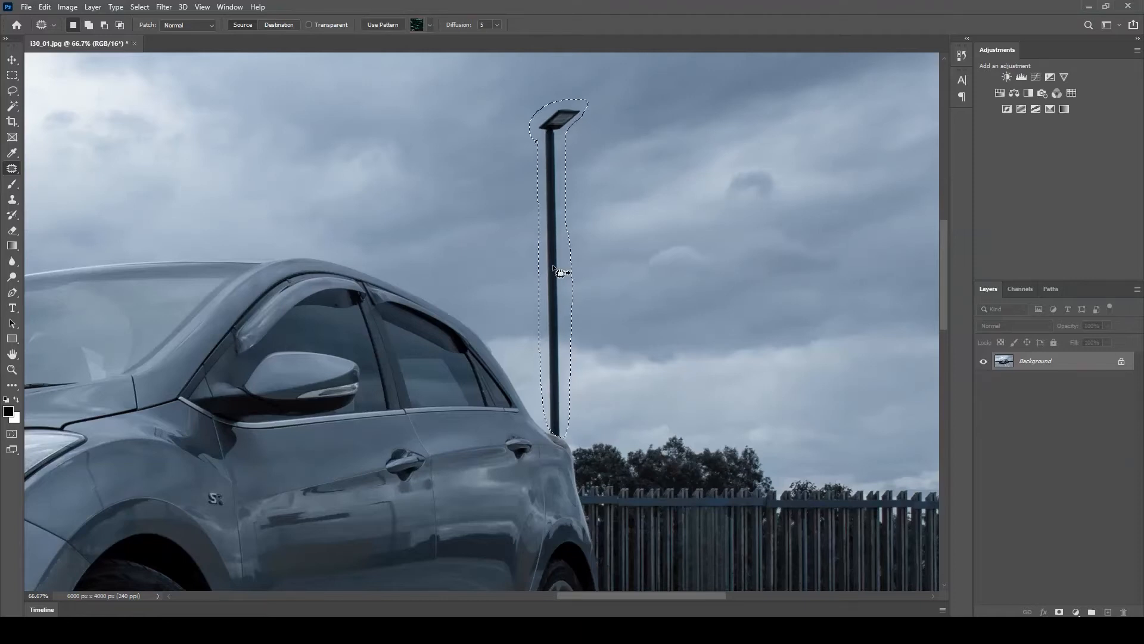
left_click_drag(552, 264, 584, 278)
key("ctrl+d")
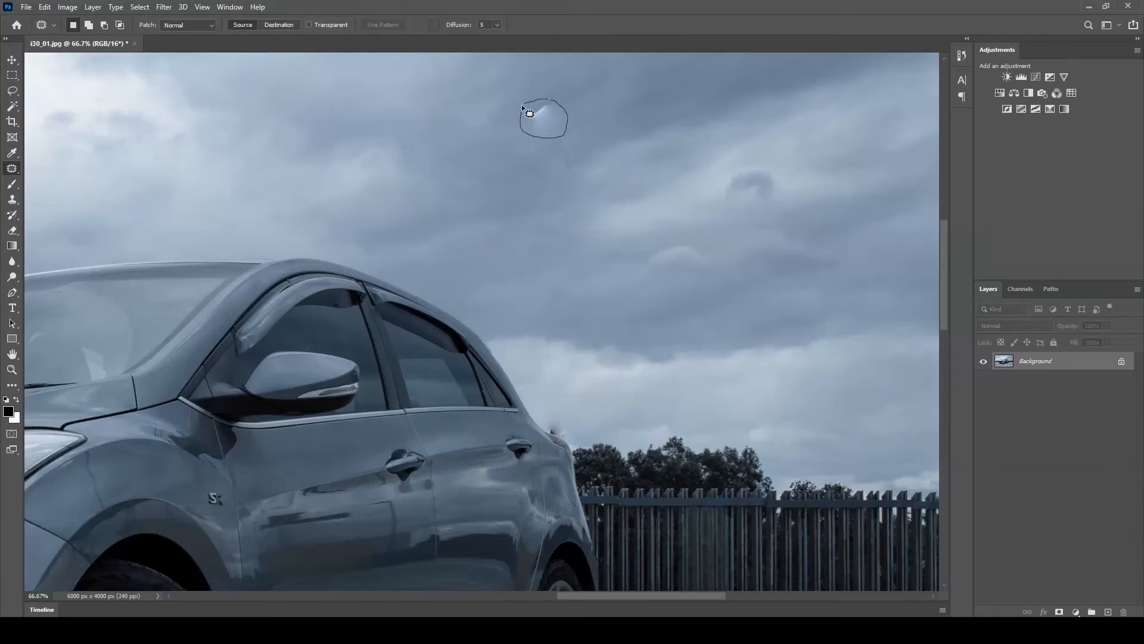
Patch the bright lamp remnant in the upper sky and the dark remnant beside the car's rear edge with adjacent sky.
left_click_drag(522, 107, 602, 96)
key("ctrl+d")
scroll(582, 442, "down", 3)
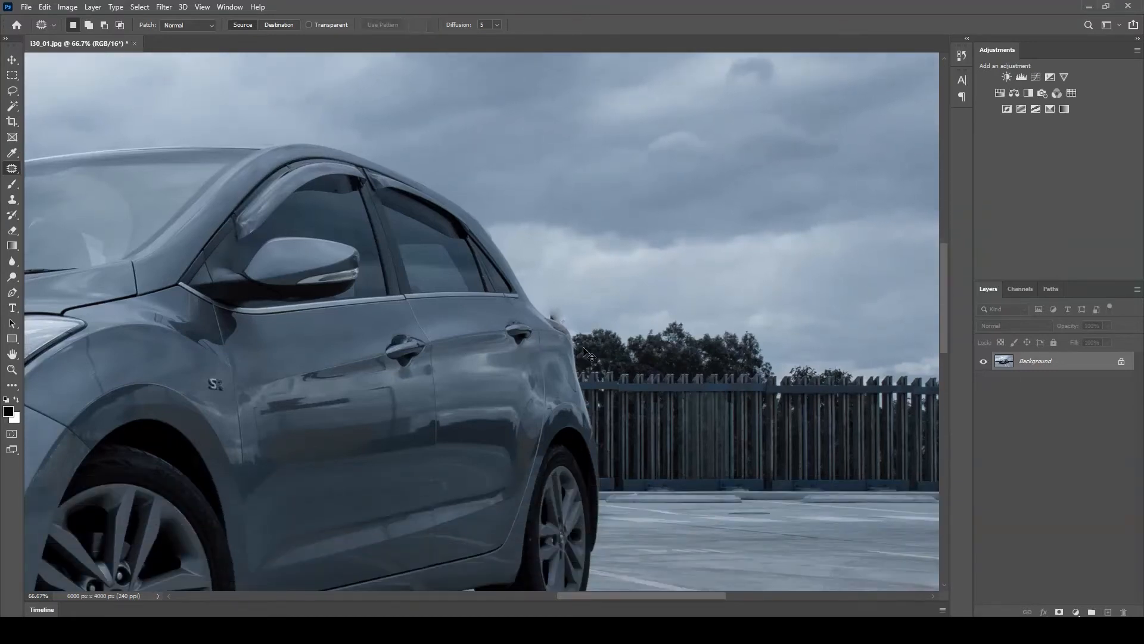
key("ctrl+plus")
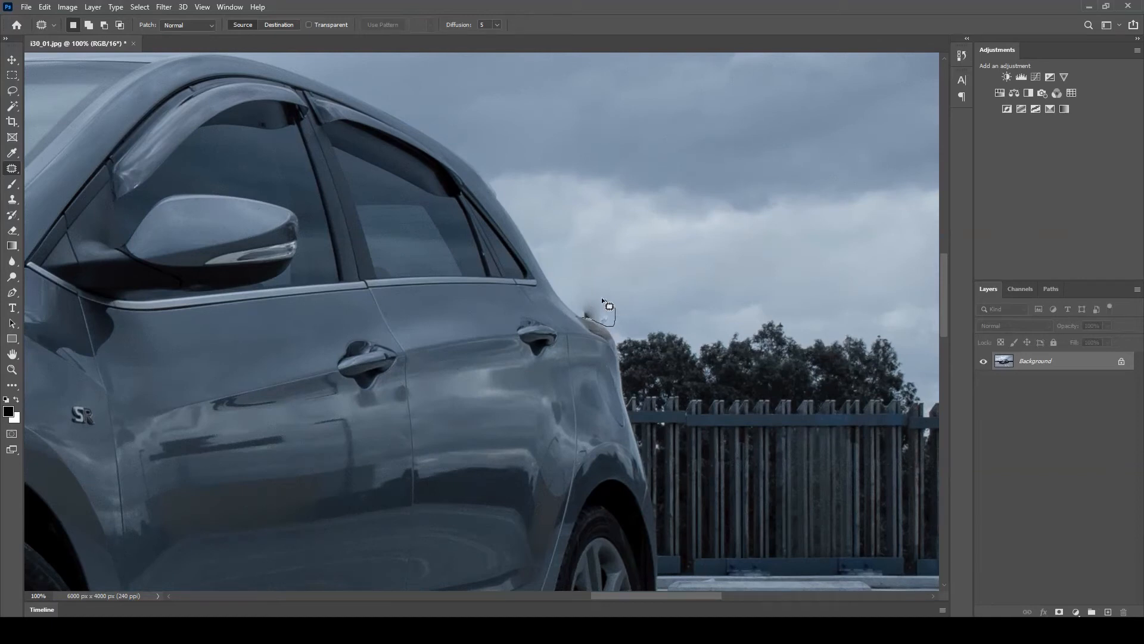
mouse_move(581, 302)
left_mouse_down()
mouse_move(584, 319)
mouse_move(649, 312)
mouse_move(660, 276)
left_mouse_up()
key("ctrl+d")
Heal the leftover smudge in the sky along the car's rear edge with the Spot Healing Brush in Content-Aware mode.
right_click(12, 171)
left_click(60, 167)
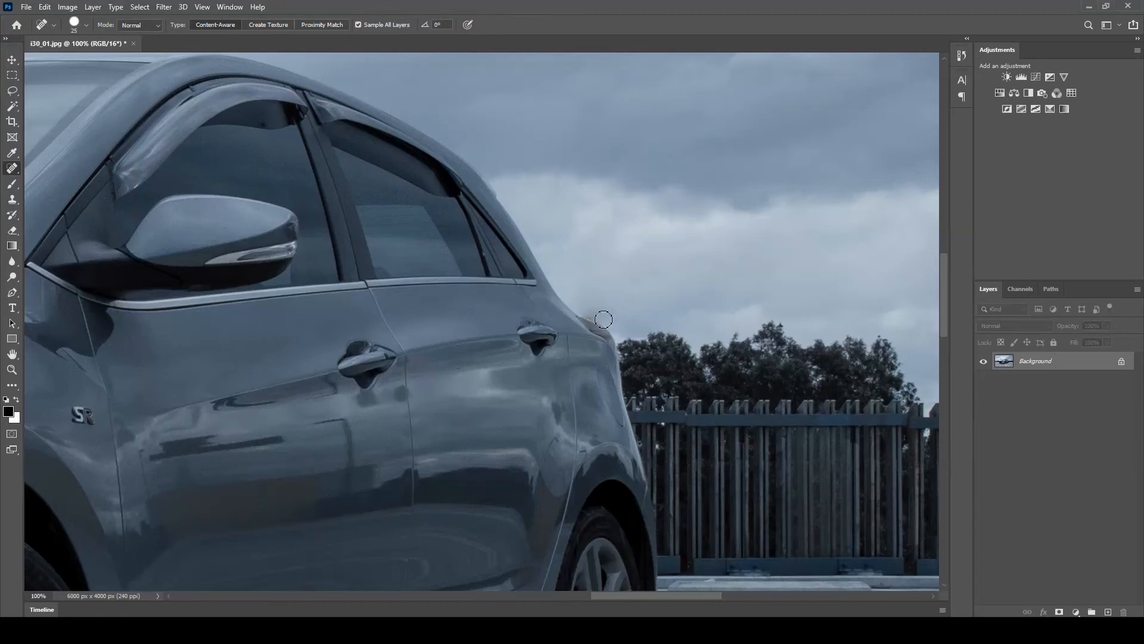
key("bracketright")
left_click(605, 312)
key("bracketleft")
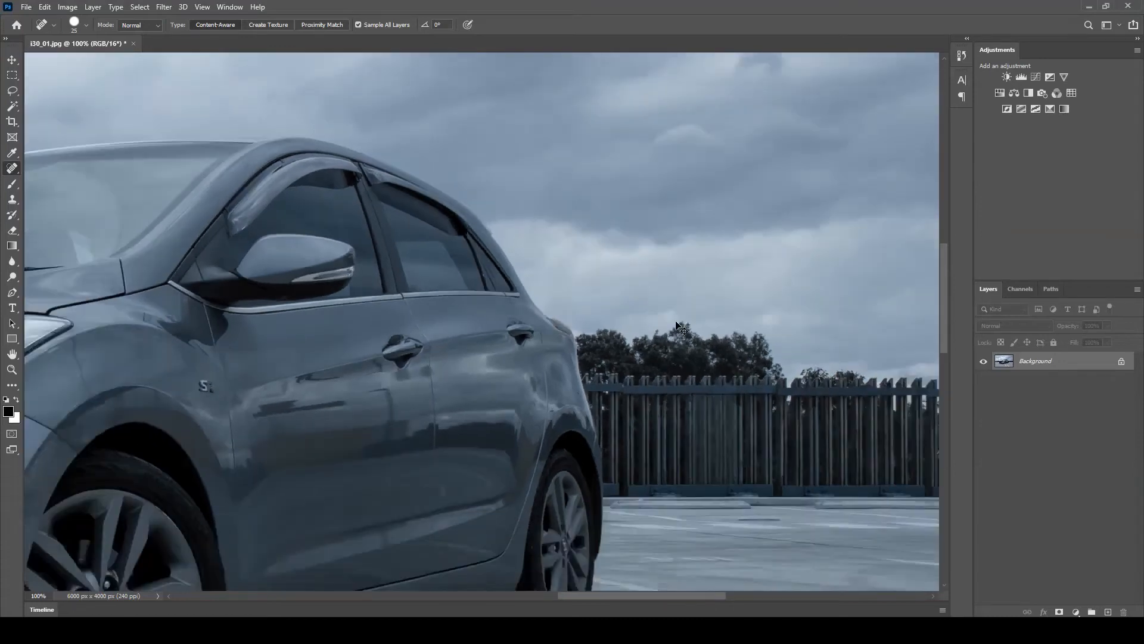
Examine the whole photo from the sky to the foreground concrete for remaining distractions.
key("ctrl+minus")
key("ctrl+minus")
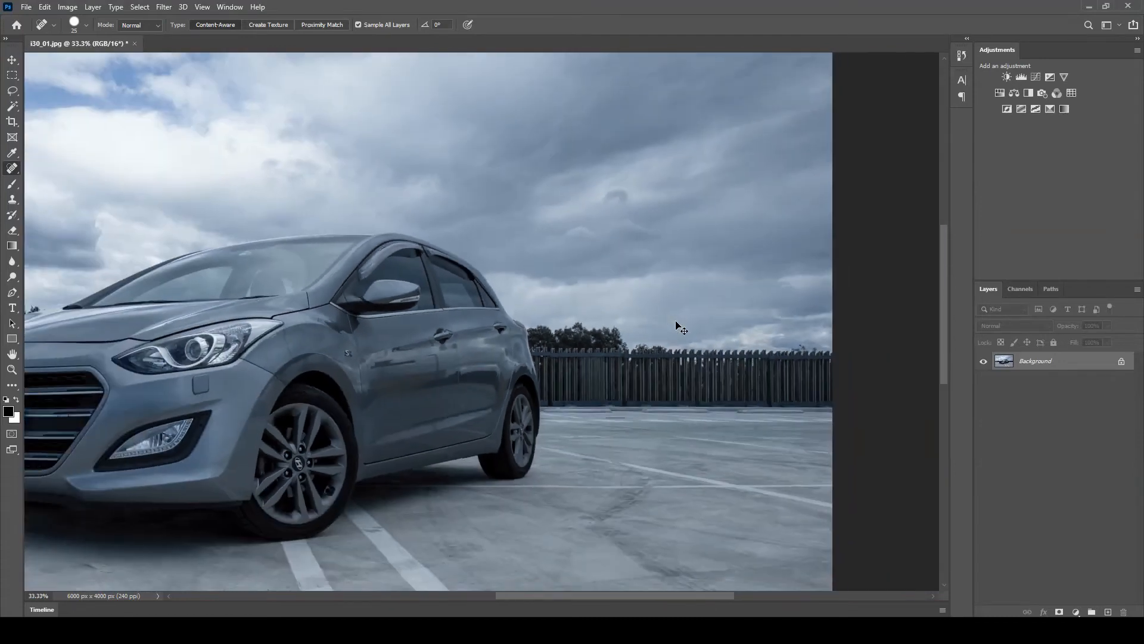
key("ctrl+minus")
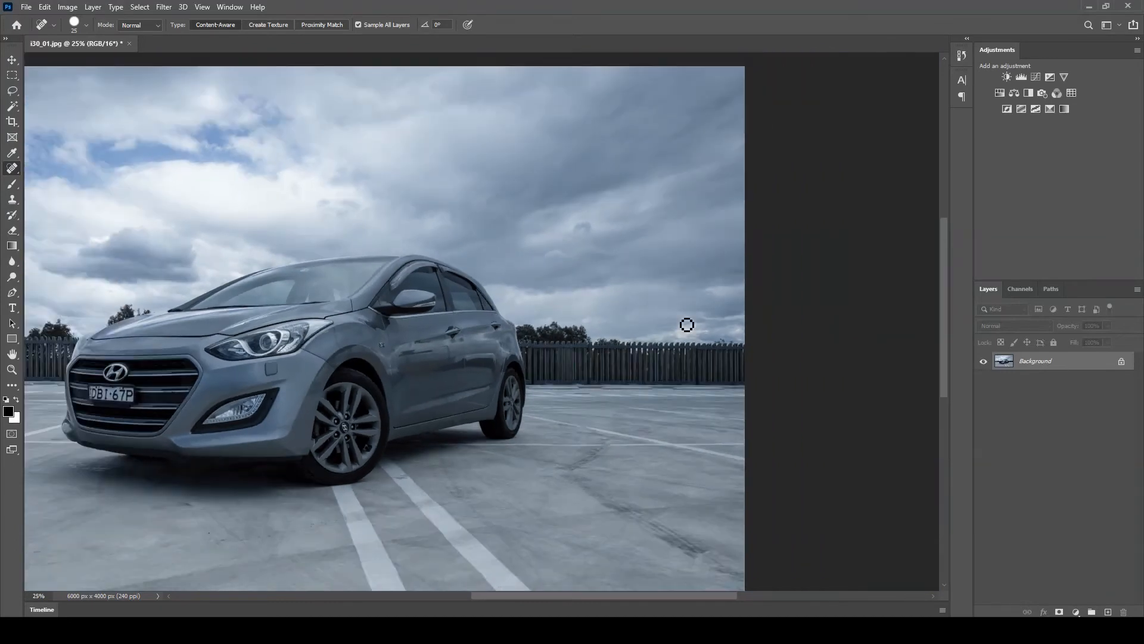
key("ctrl+minus")
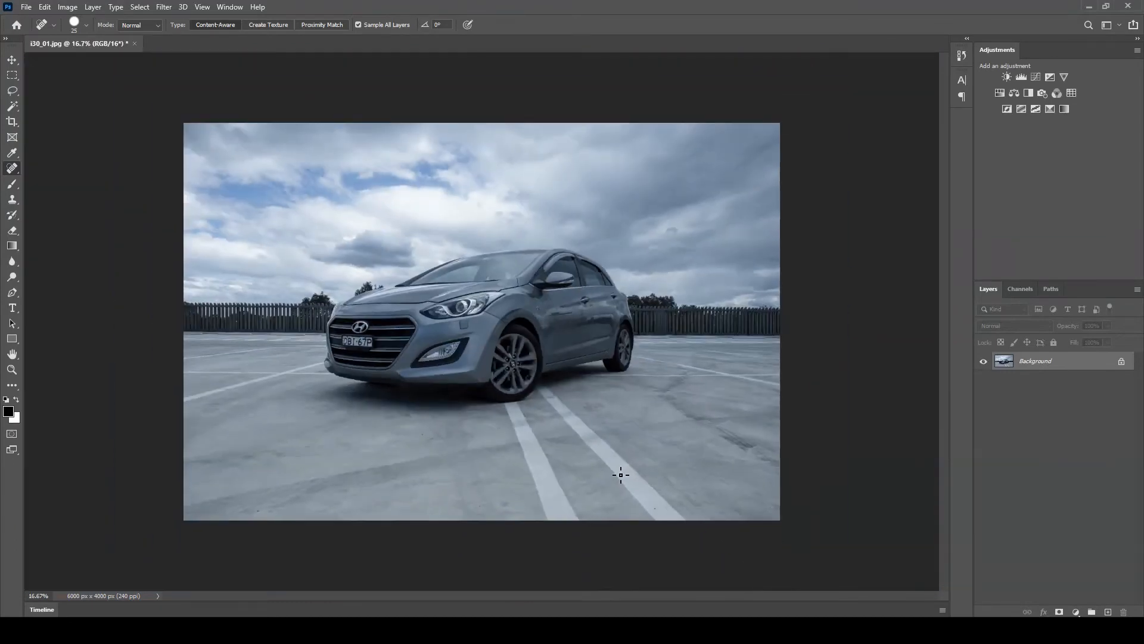
key("ctrl+plus")
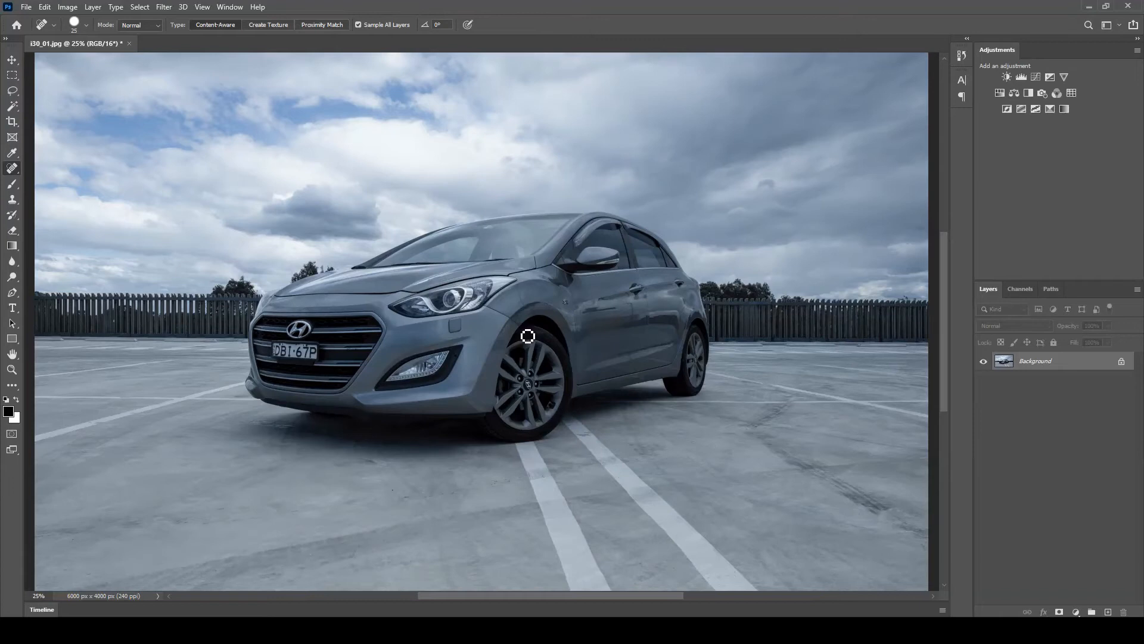
scroll(618, 374, "up", 2)
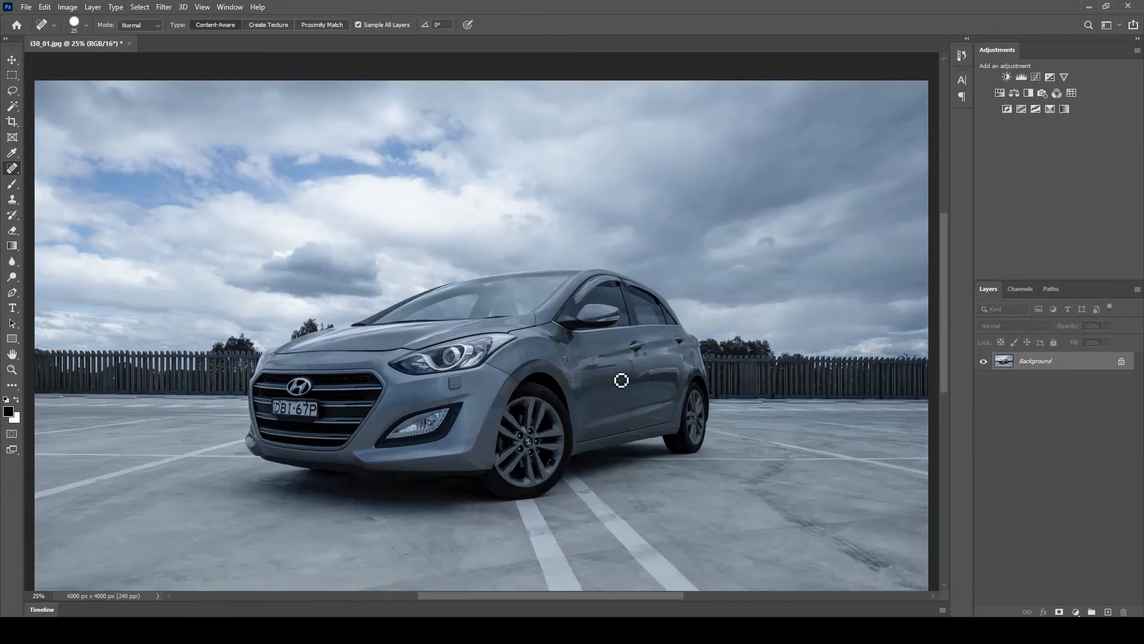
scroll(621, 381, "down", 6)
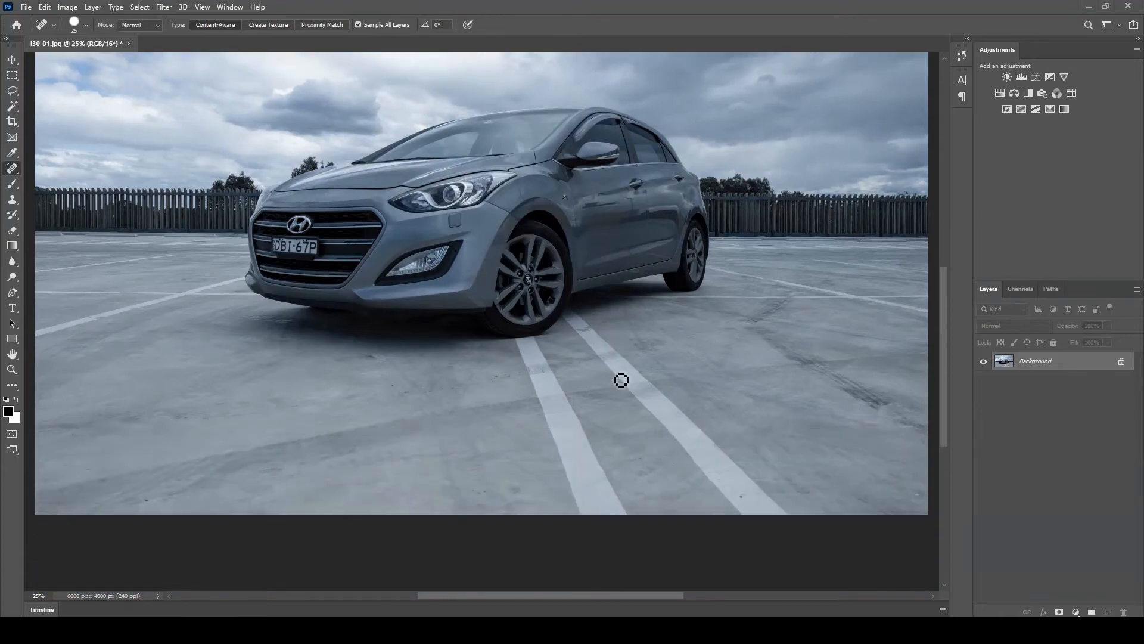
scroll(621, 382, "up", 2)
Remove the long diagonal tyre mark on the concrete behind the car by patching it with nearby clean ground.
mouse_move(600, 594)
left_mouse_down()
mouse_move(617, 598)
mouse_move(587, 600)
left_mouse_up()
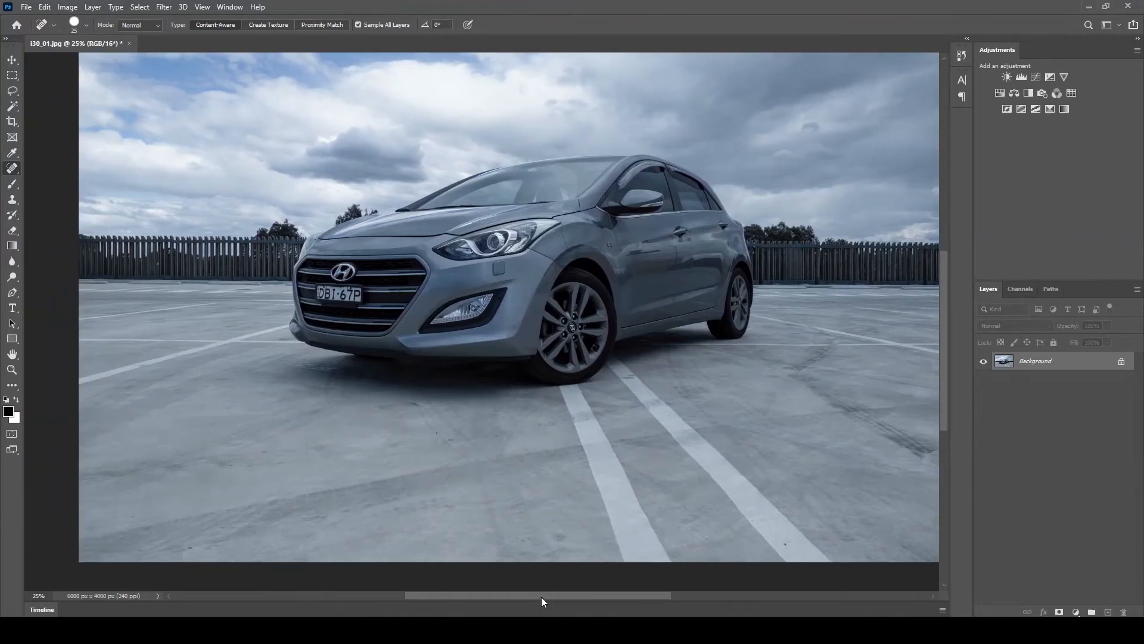
left_click_drag(541, 596, 634, 600)
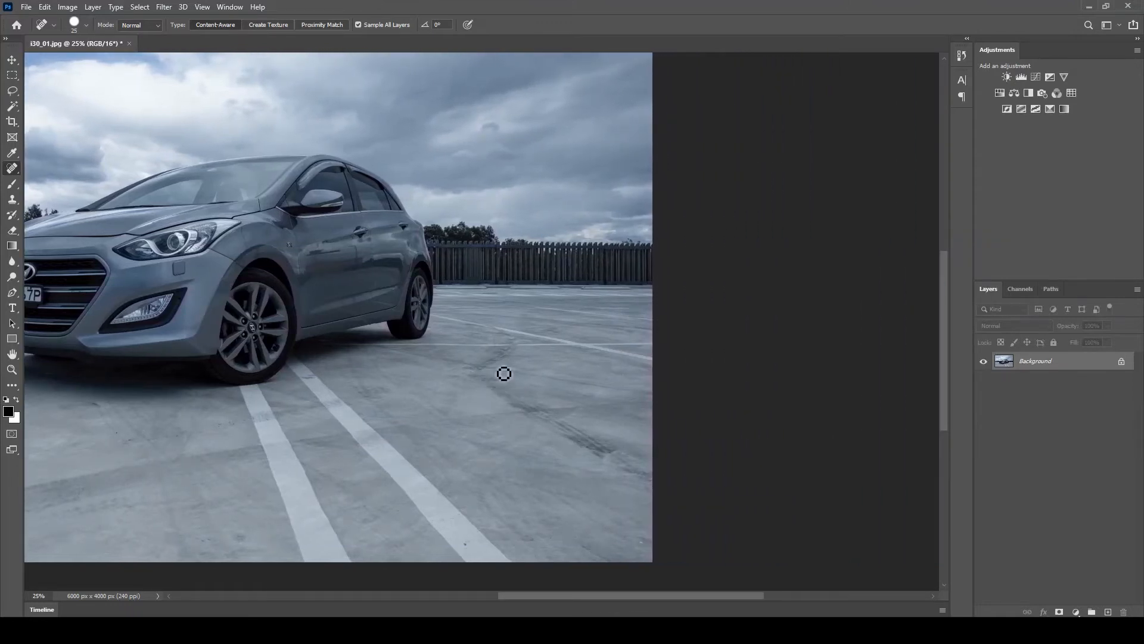
right_click(11, 169)
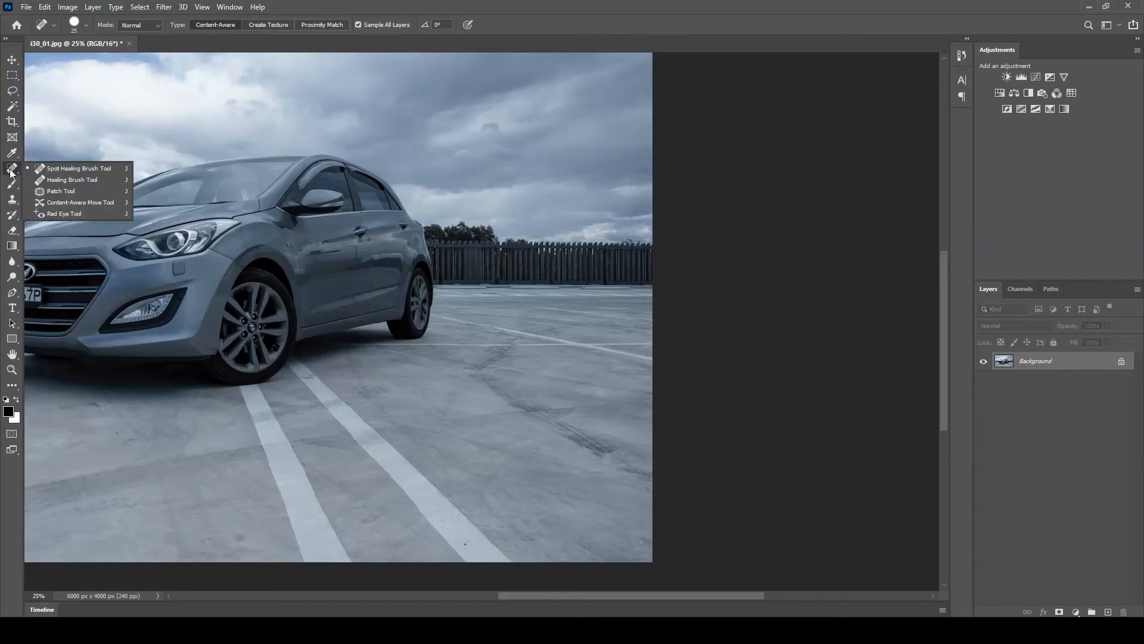
left_click(54, 190)
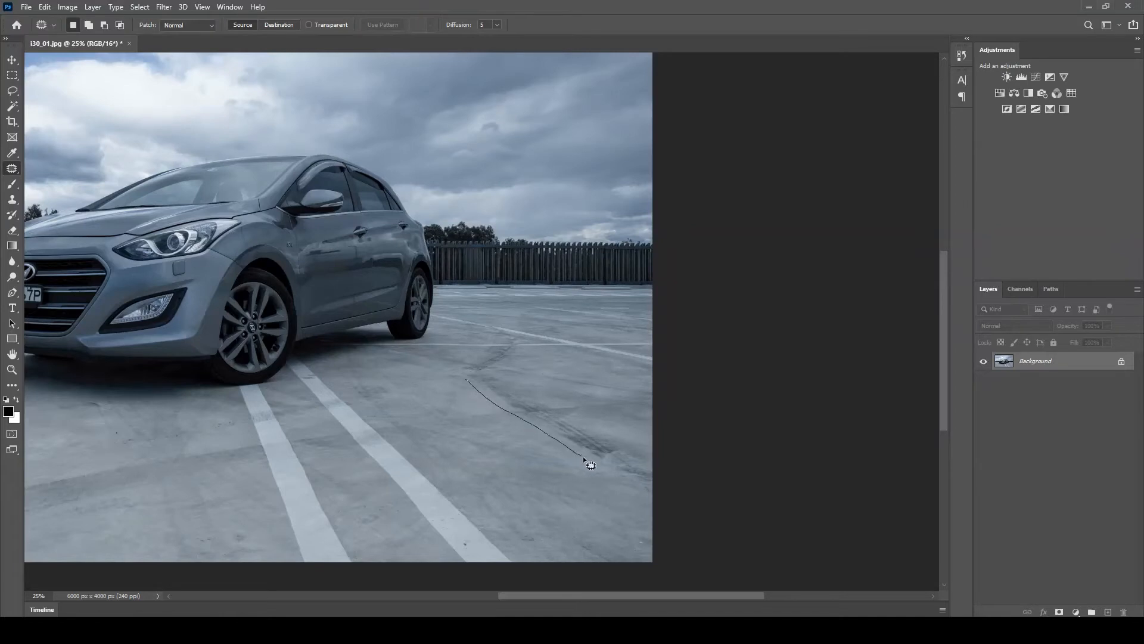
mouse_move(628, 481)
left_mouse_down()
mouse_move(661, 484)
mouse_move(657, 460)
mouse_move(491, 369)
mouse_move(469, 384)
left_mouse_up()
left_click_drag(525, 410, 470, 436)
key("ctrl+d")
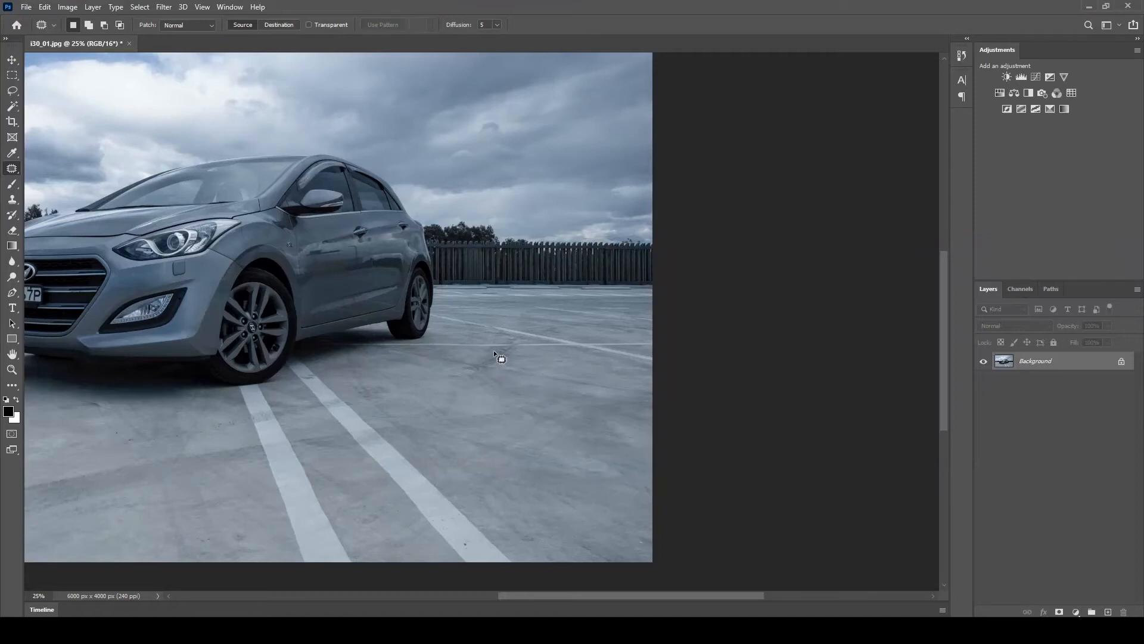
Patch the dark crack below the thin horizontal parking line behind the car with smooth concrete beside it.
key("ctrl+plus")
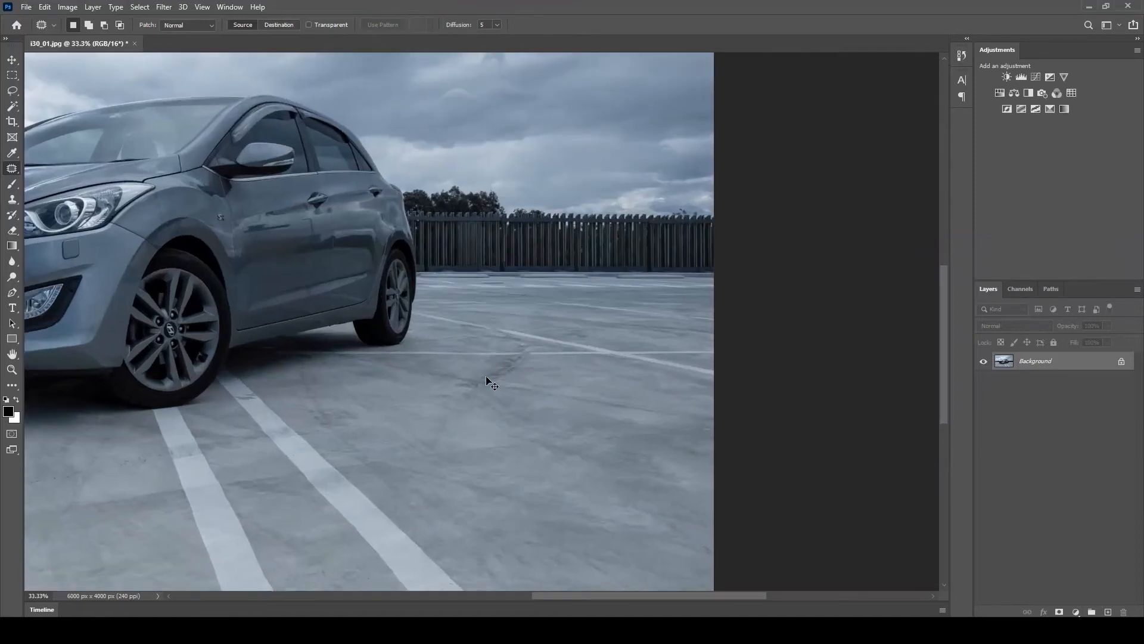
key("ctrl+plus")
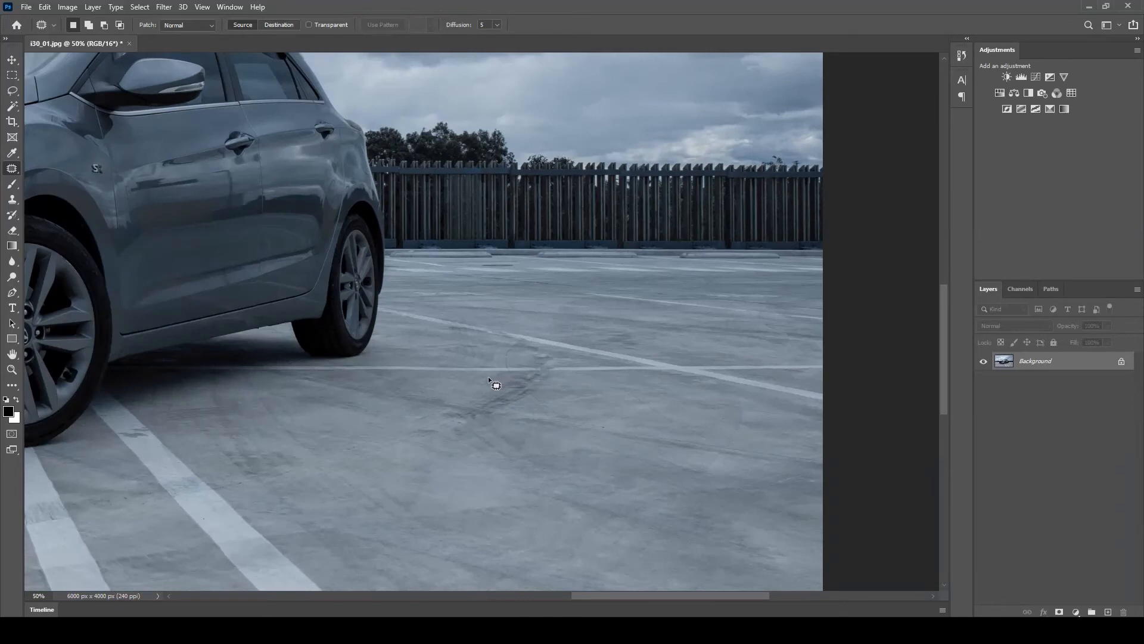
left_click_drag(489, 429, 534, 404)
left_click_drag(489, 375, 493, 389)
left_click_drag(511, 399, 596, 394)
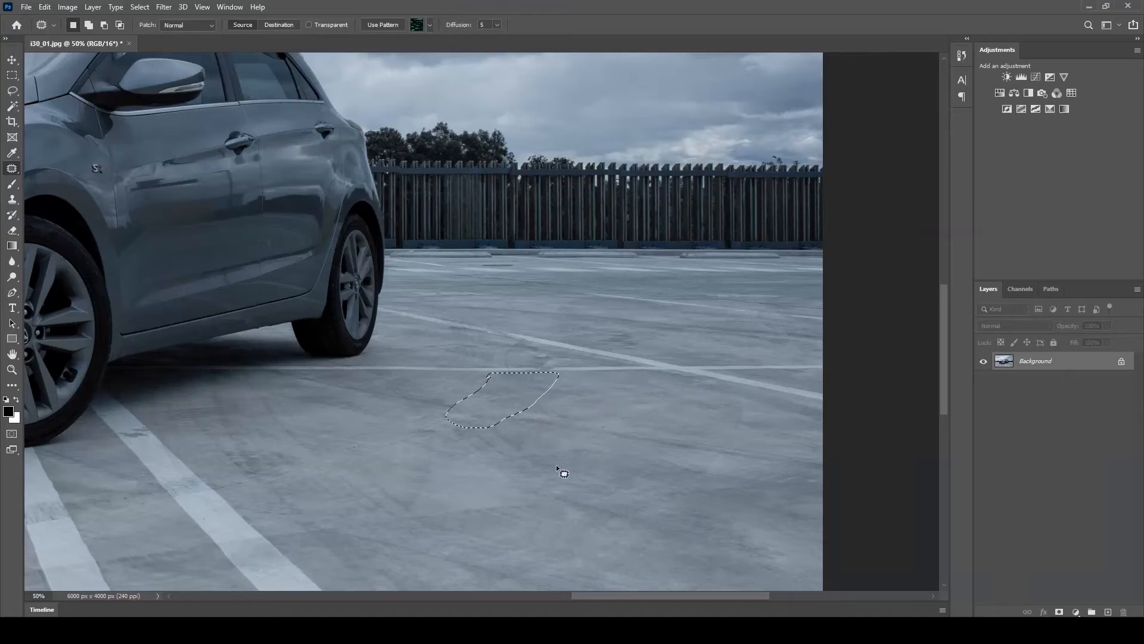
key("ctrl+d")
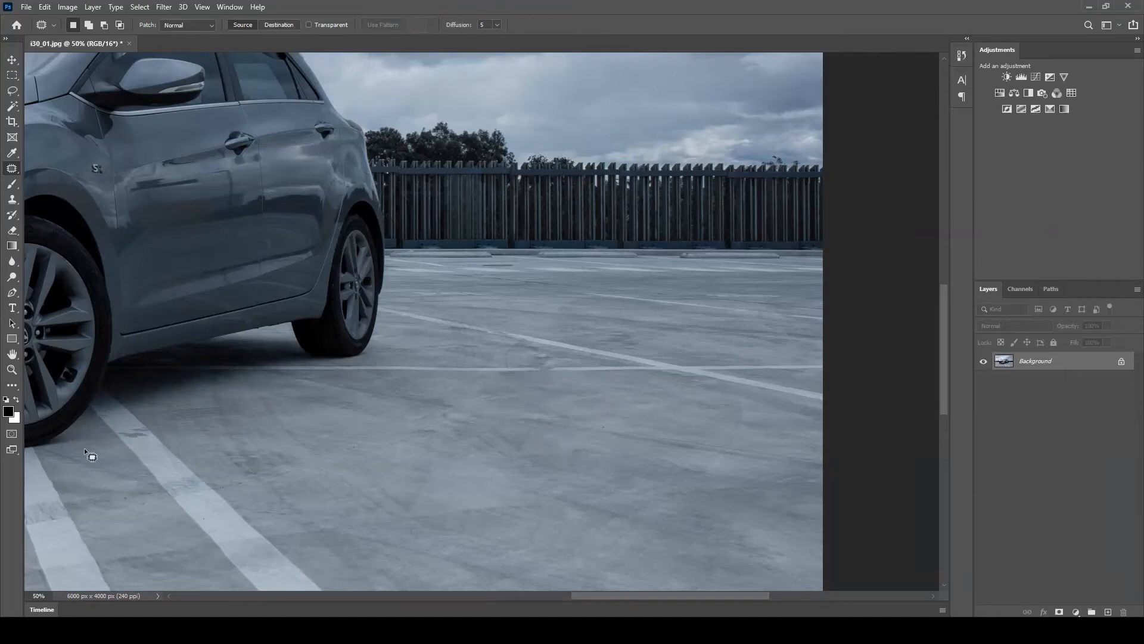
Patch the dark scuff on the white parking line just behind the front wheel with a clean part of the line.
left_click_drag(584, 599, 517, 599)
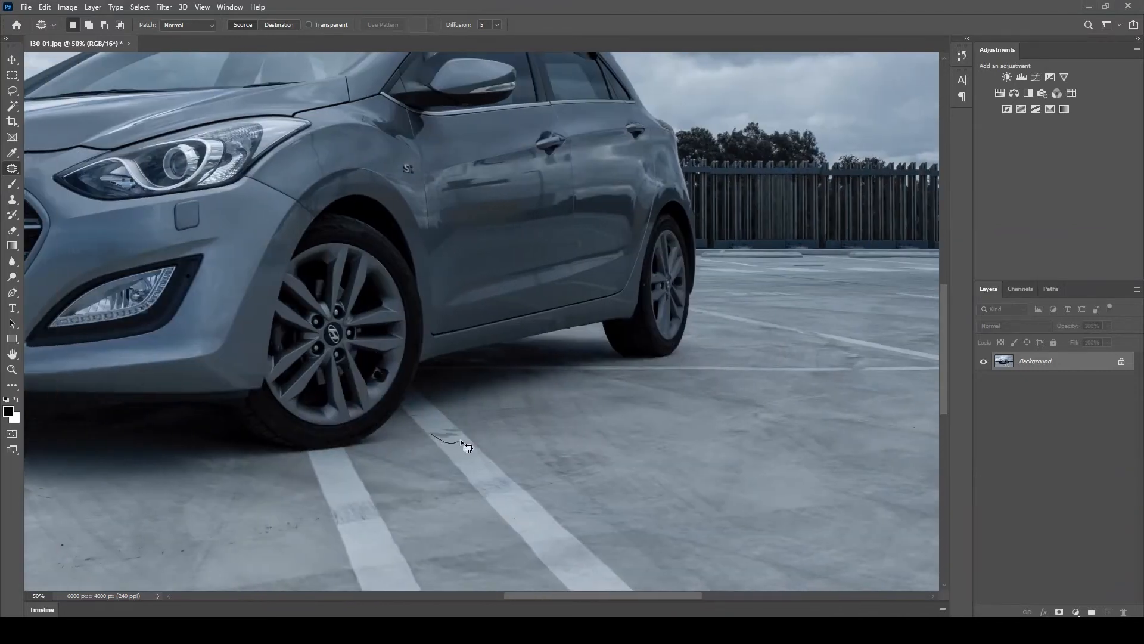
left_click_drag(460, 440, 462, 433)
left_click_drag(448, 435, 467, 459)
key("ctrl+d")
Patch the small dark marks on the foreground concrete near the photo's lower edge with adjacent clean ground.
scroll(362, 492, "down", 3)
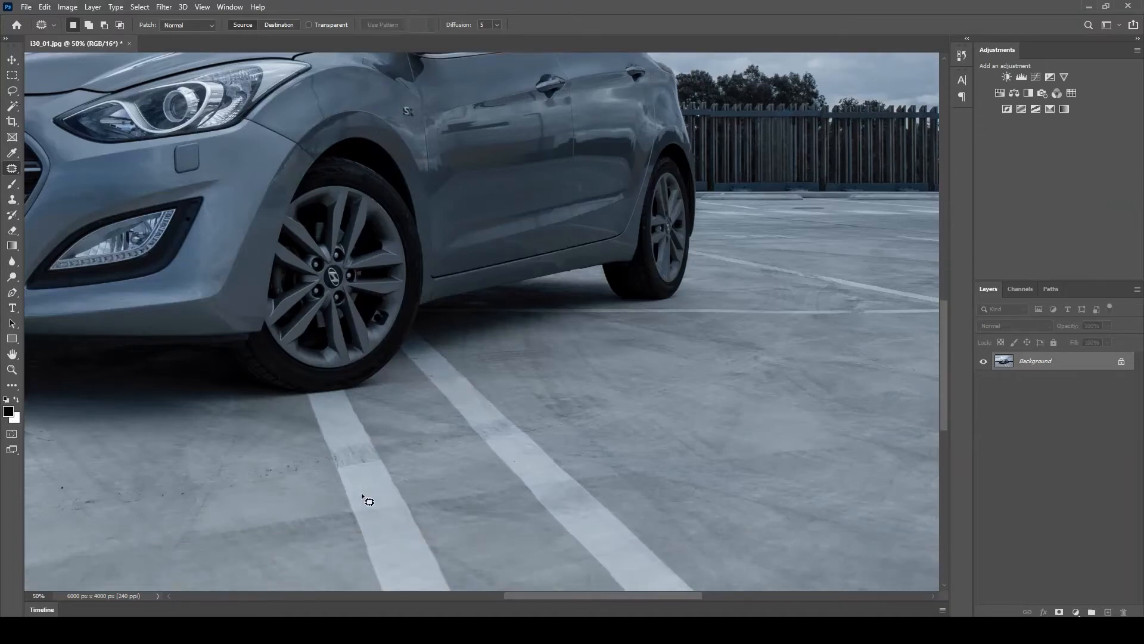
key("ctrl+minus")
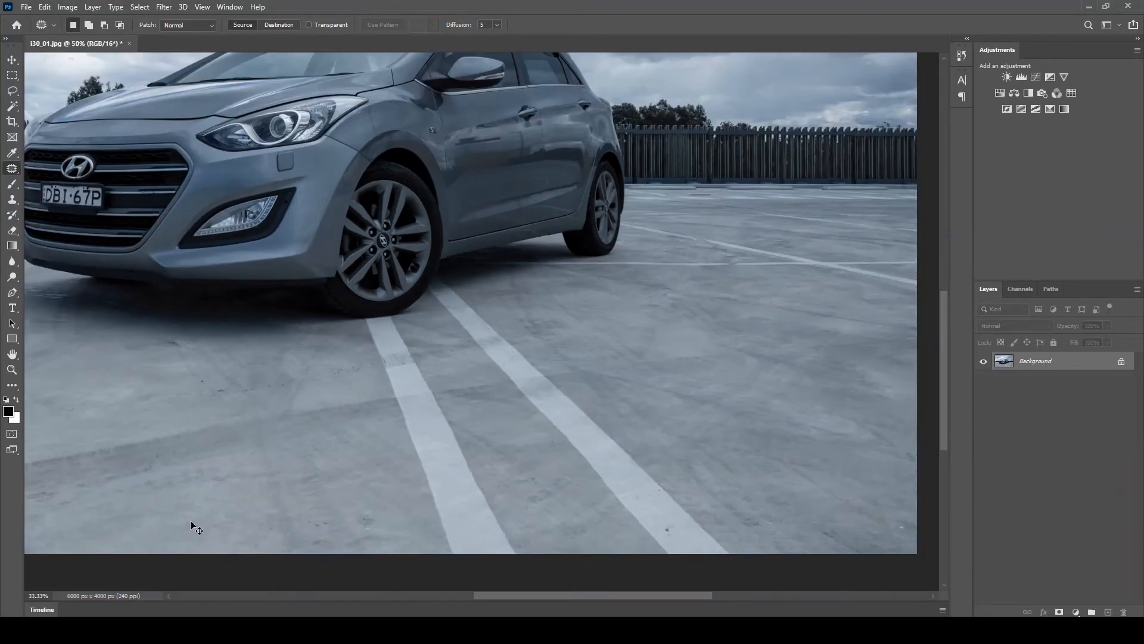
left_click_drag(564, 595, 536, 596)
mouse_move(462, 517)
left_mouse_down()
mouse_move(474, 528)
mouse_move(477, 512)
mouse_move(462, 518)
mouse_move(501, 517)
left_mouse_up()
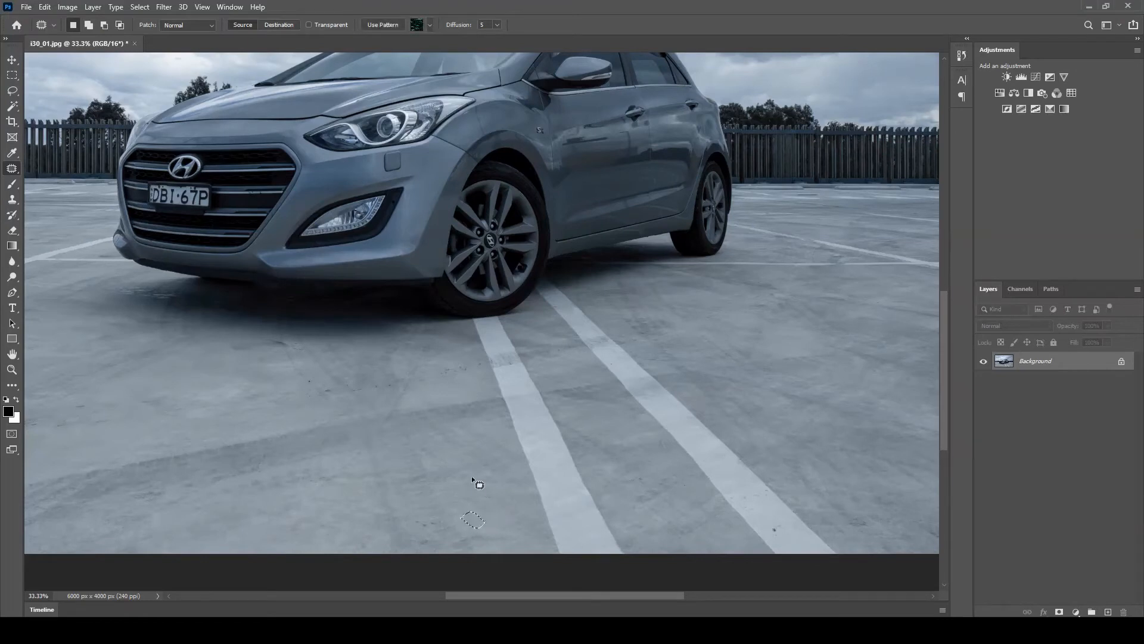
key("ctrl+d")
Patch the stains on the shaded concrete below the front bumper with neighbouring smooth ground.
mouse_move(255, 338)
left_mouse_down()
mouse_move(294, 355)
mouse_move(266, 339)
left_mouse_up()
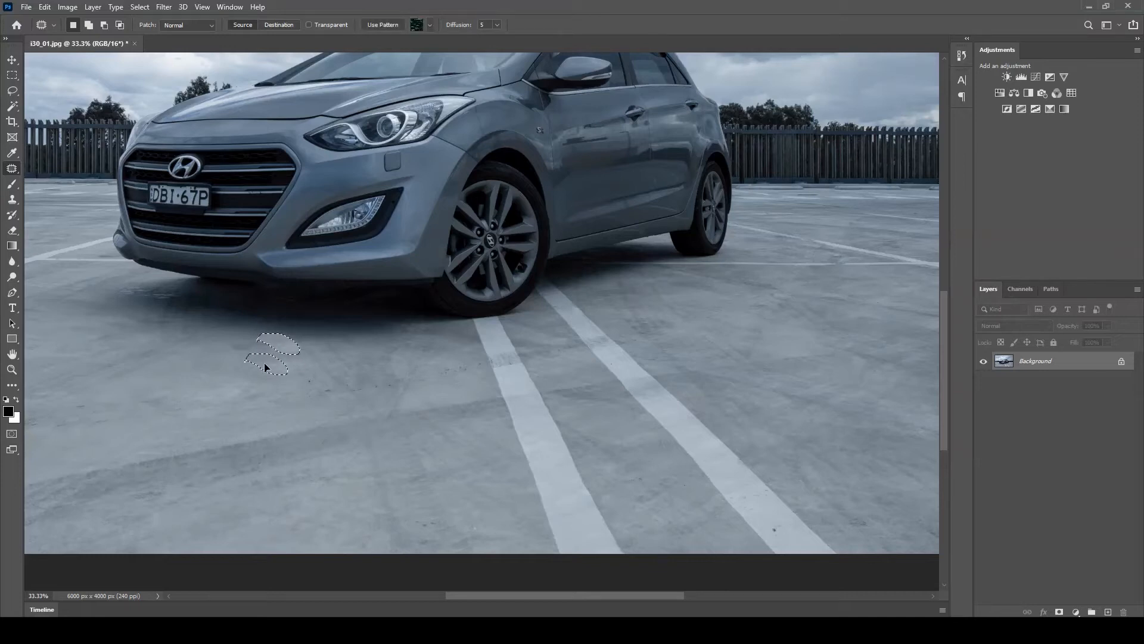
key("ctrl+d")
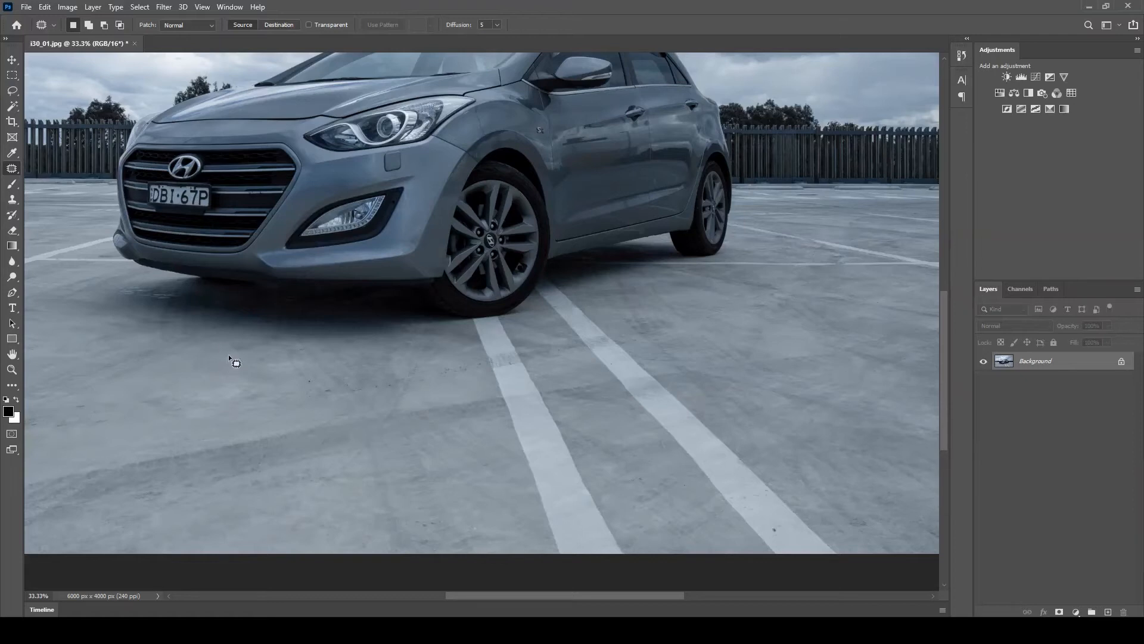
mouse_move(229, 355)
left_mouse_down()
mouse_move(255, 342)
mouse_move(218, 354)
left_mouse_up()
key("ctrl+d")
left_click_drag(285, 337, 253, 339)
key("ctrl+d")
Patch the three dark patches on the concrete in front of the car, near the photo's edge, with lighter ground below.
key("ctrl+minus")
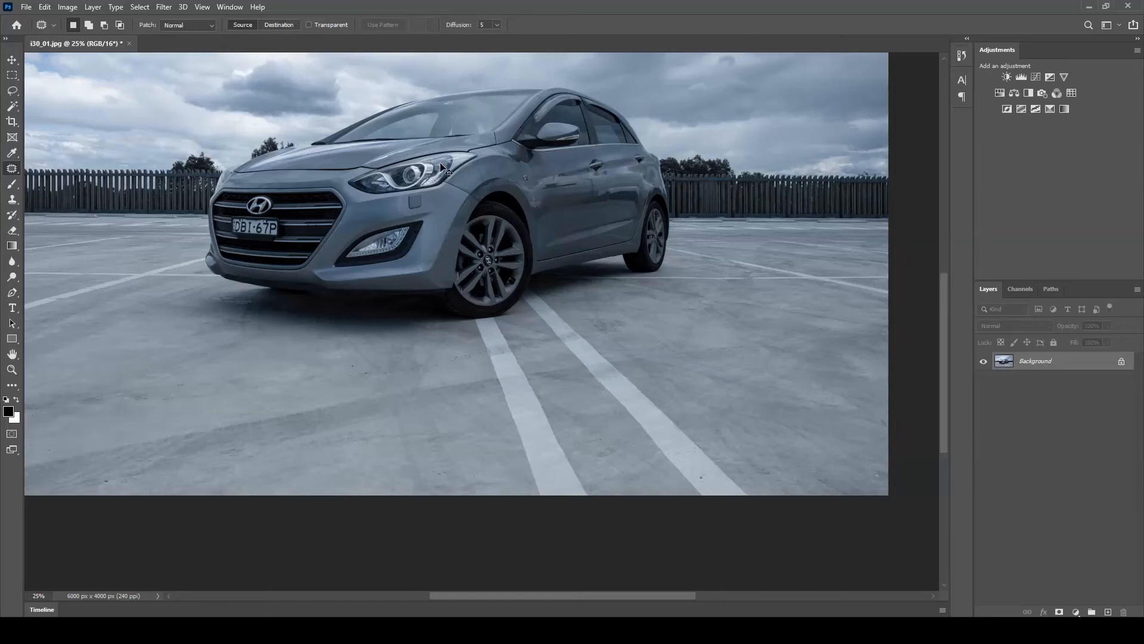
key("ctrl+minus")
key("ctrl+plus")
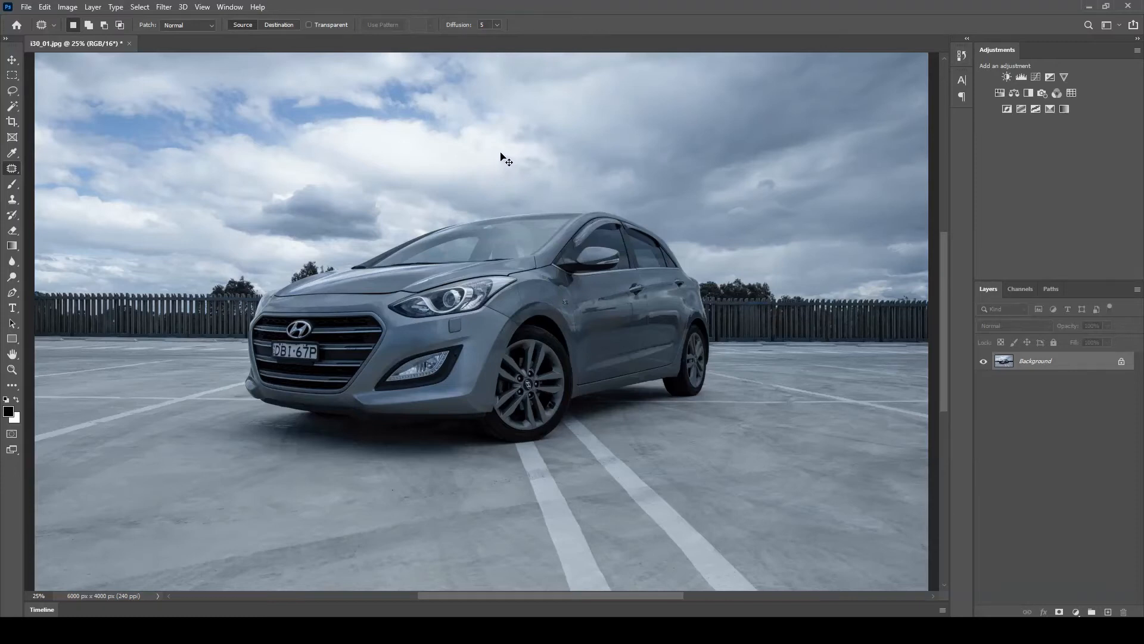
key("ctrl+minus")
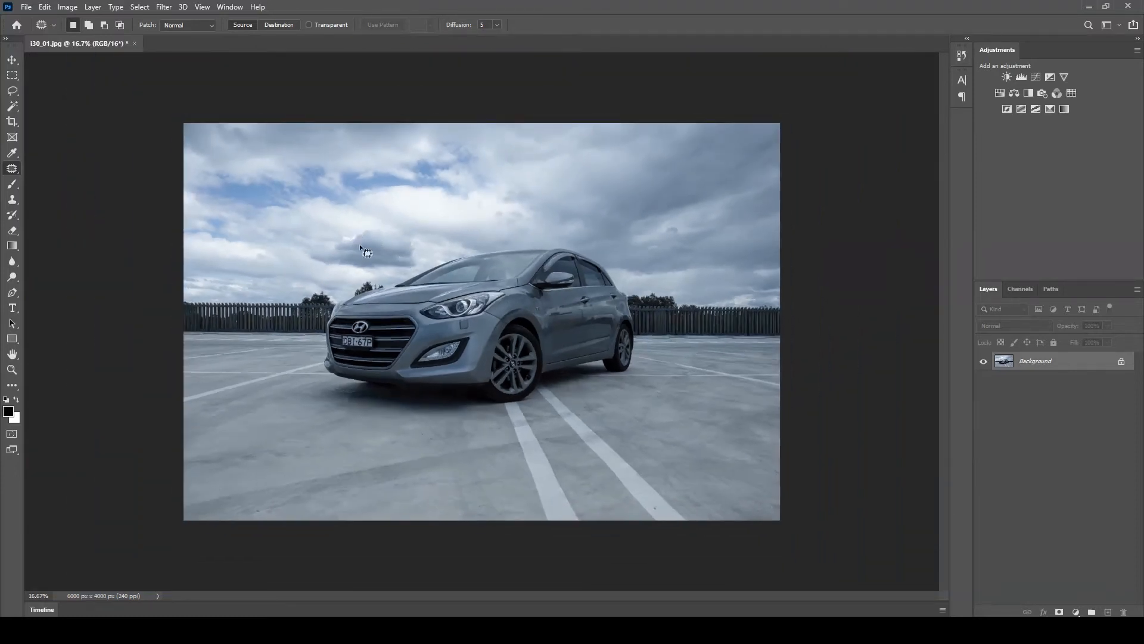
key("ctrl+plus")
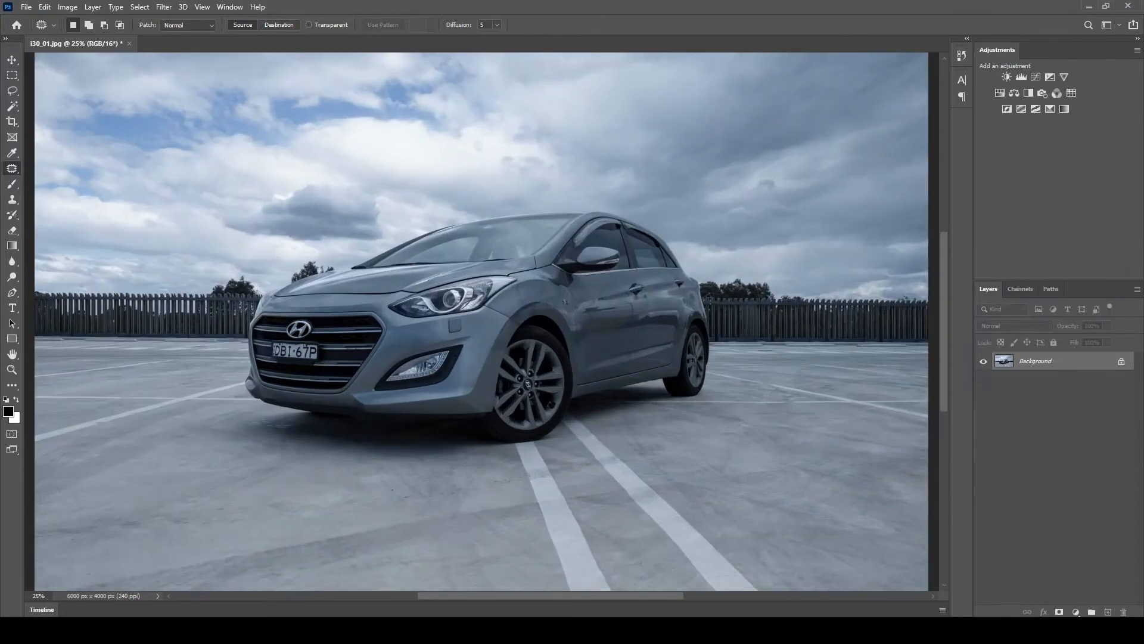
left_click_drag(517, 599, 467, 599)
scroll(355, 423, "down", 5)
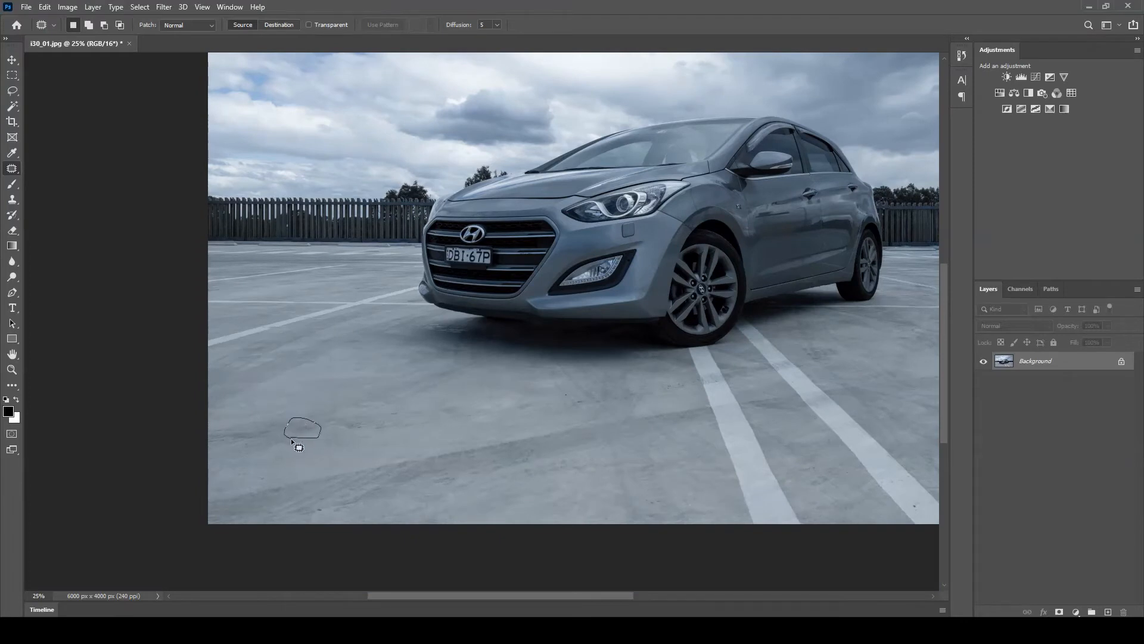
left_click_drag(298, 447, 314, 462)
key("ctrl+d")
mouse_move(240, 436)
left_mouse_down()
mouse_move(226, 436)
mouse_move(245, 461)
left_mouse_up()
key("ctrl+d")
left_click_drag(333, 431, 342, 457)
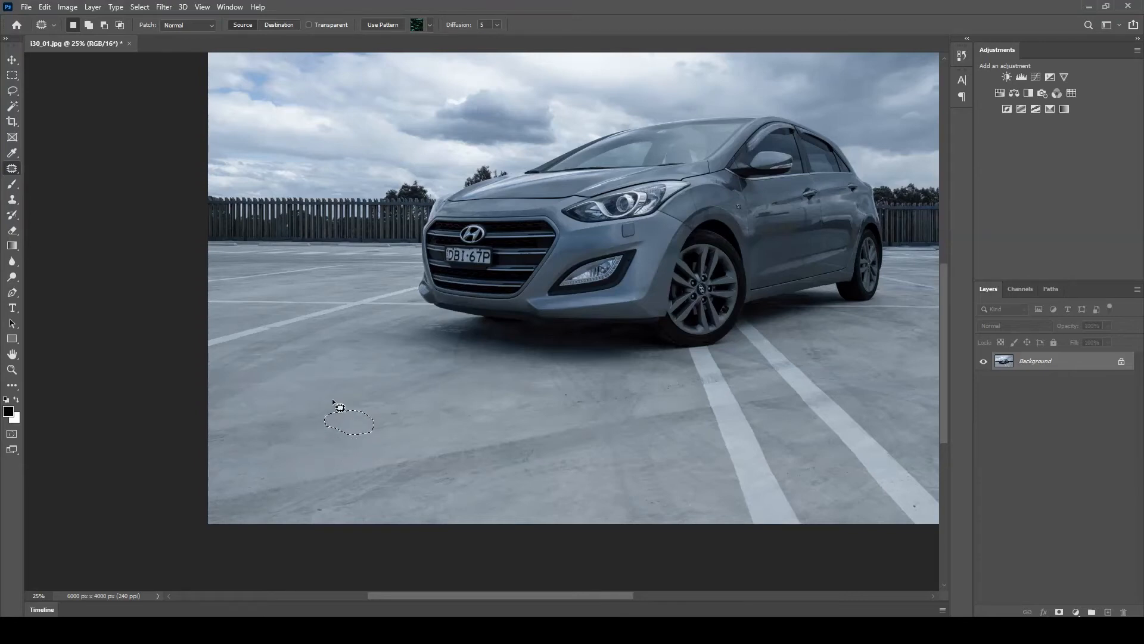
key("ctrl+d")
Review the whole retouched photo for leftover marks on the car, sky and concrete.
left_click_drag(491, 596, 541, 604)
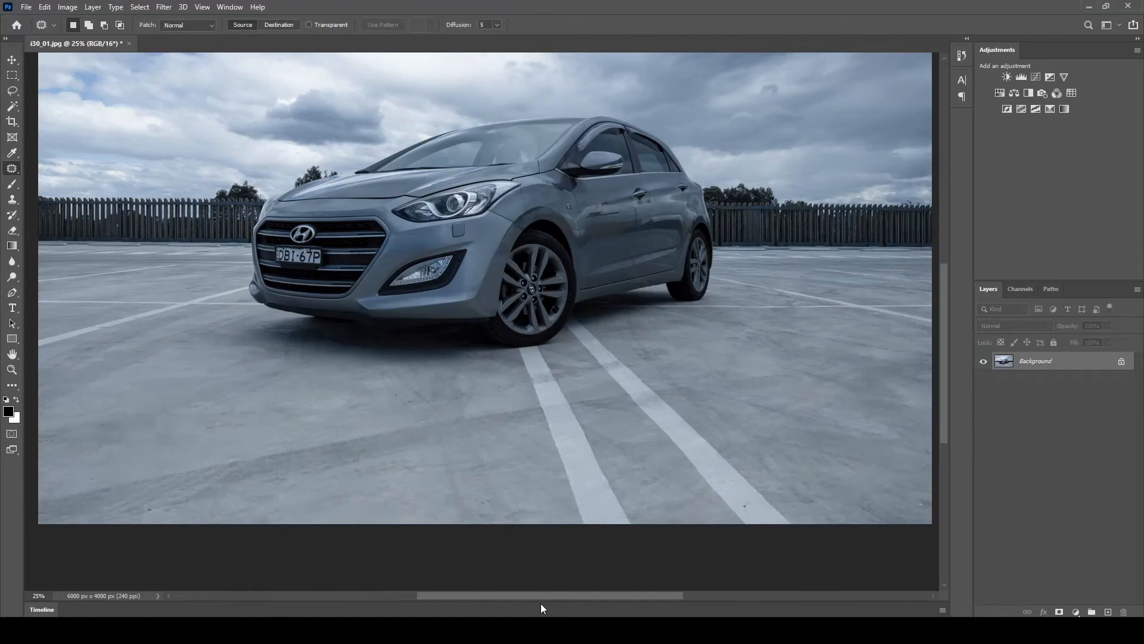
scroll(577, 467, "up", 3)
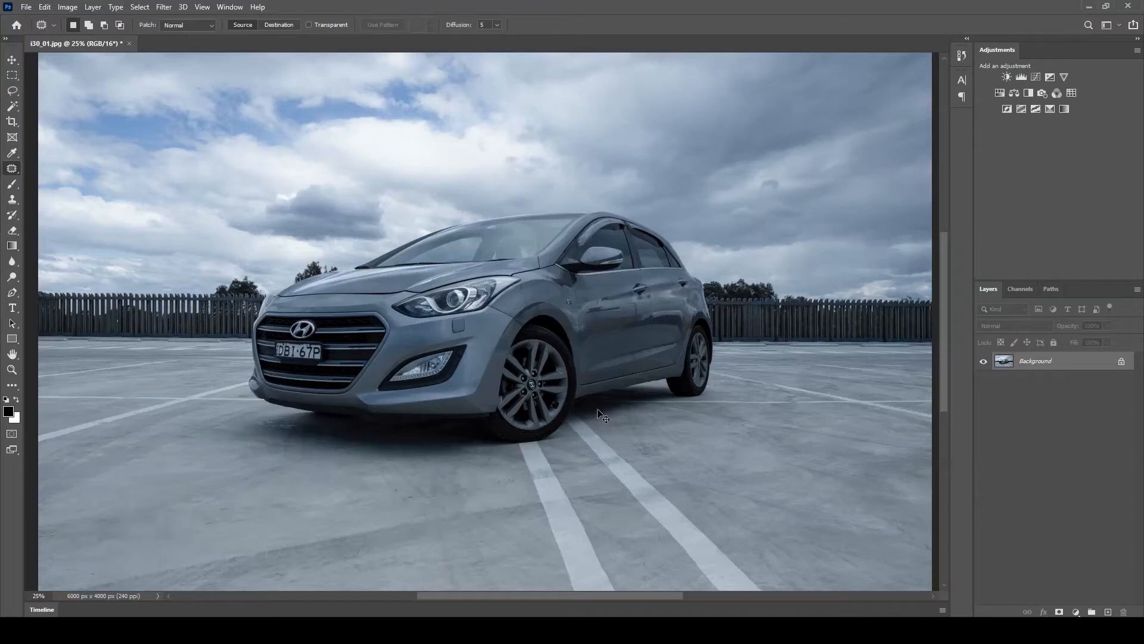
scroll(598, 410, "down", 1)
scroll(601, 408, "up", 2)
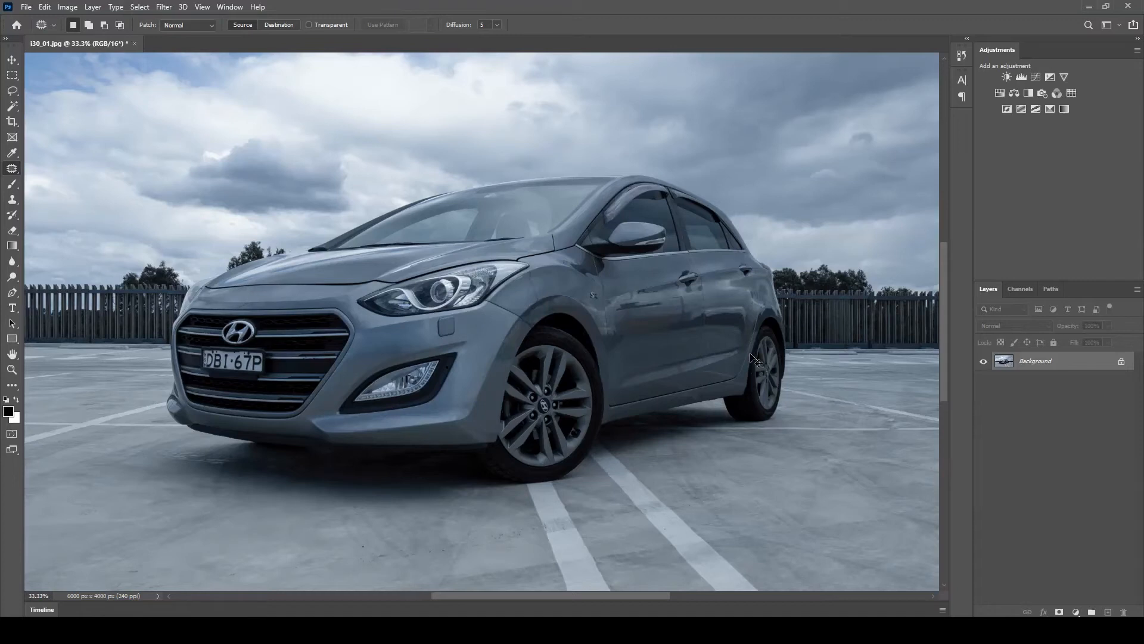
scroll(751, 355, "down", 2)
scroll(748, 356, "up", 1)
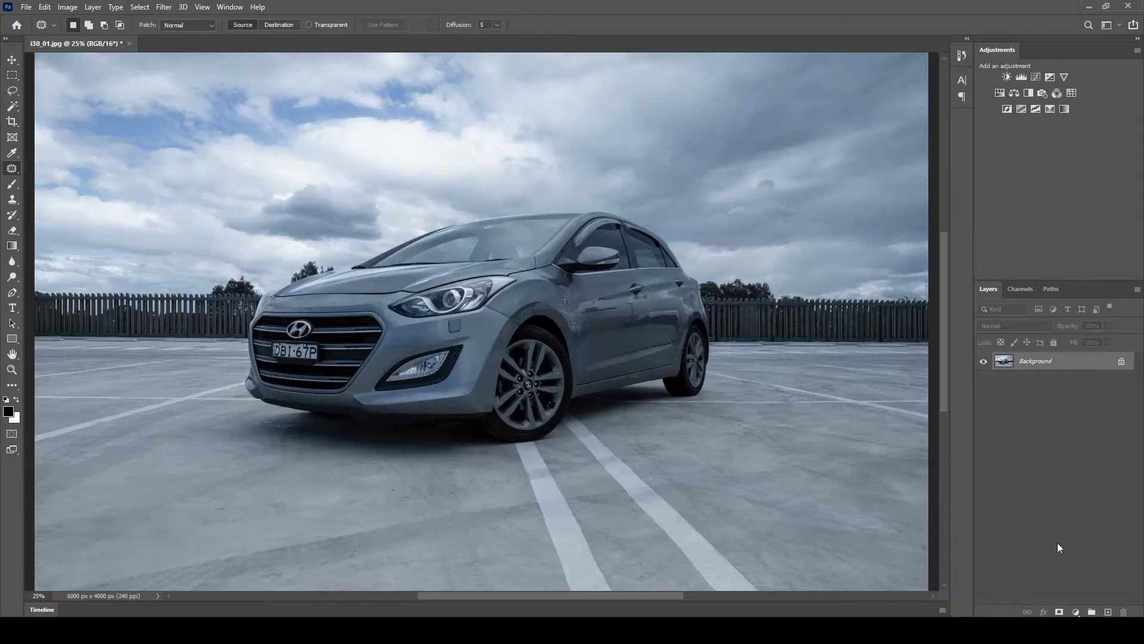
Add a new empty layer above the background and set its blend mode to Overlay.
left_click(1108, 612)
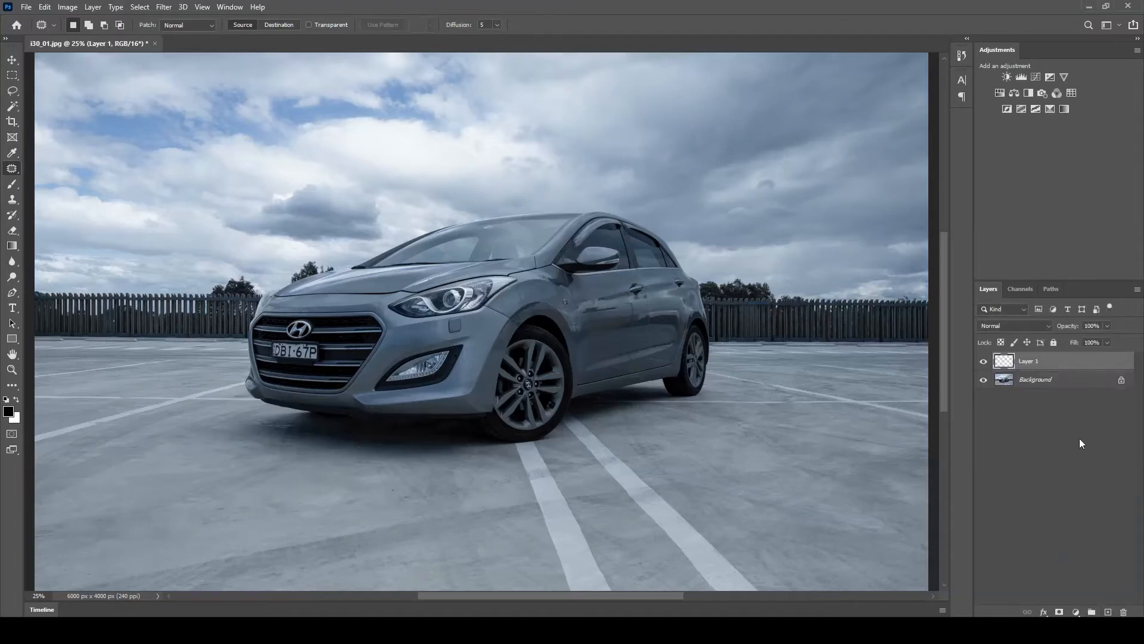
left_click(1003, 328)
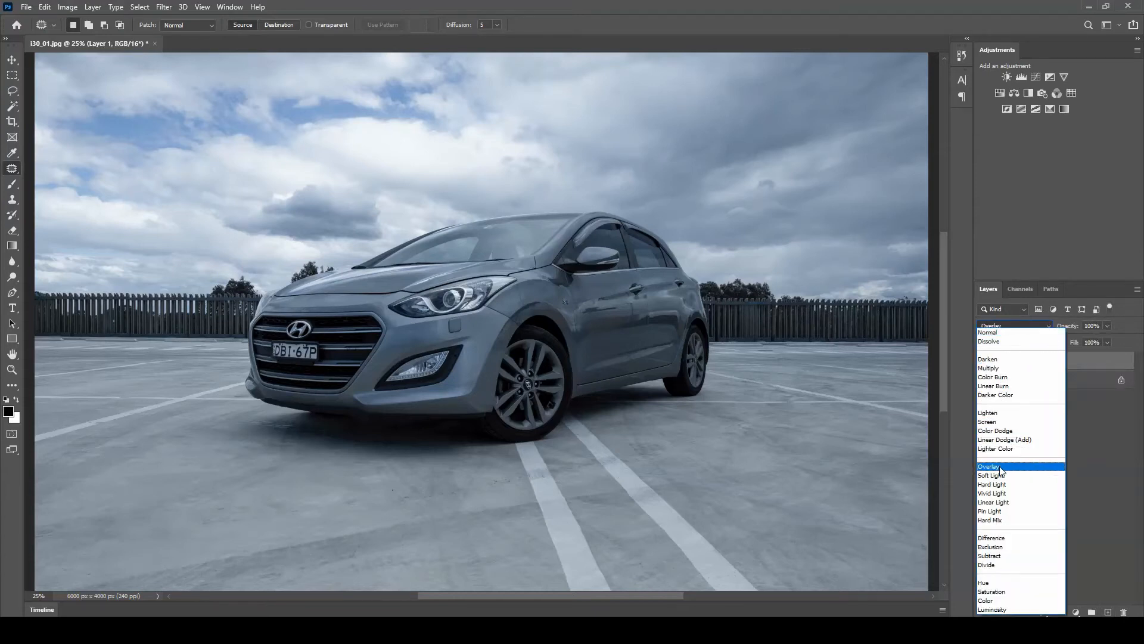
left_click(1001, 471)
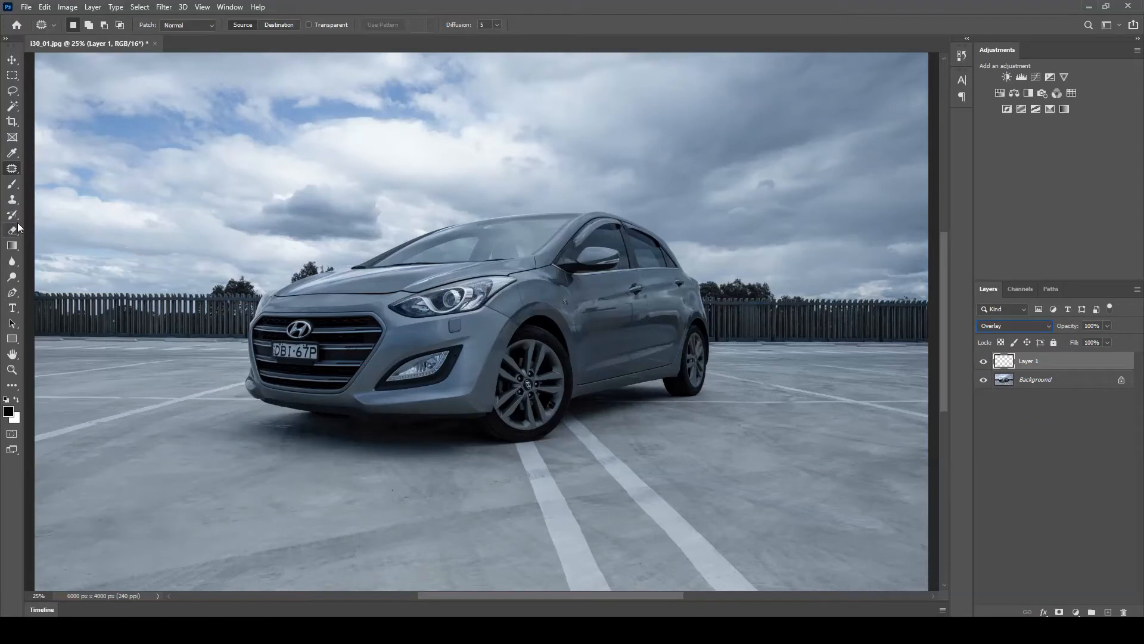
Brighten the front headlight with a soft white brush at 6% flow and size 250, undoing the last stroke.
left_click(14, 183)
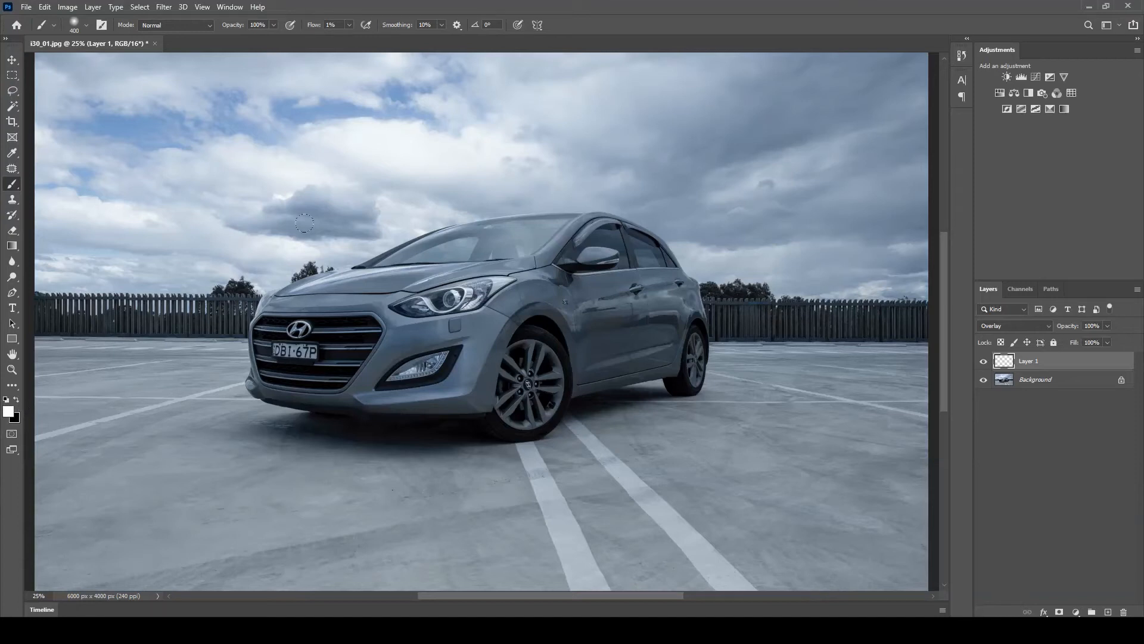
key("ctrl+plus")
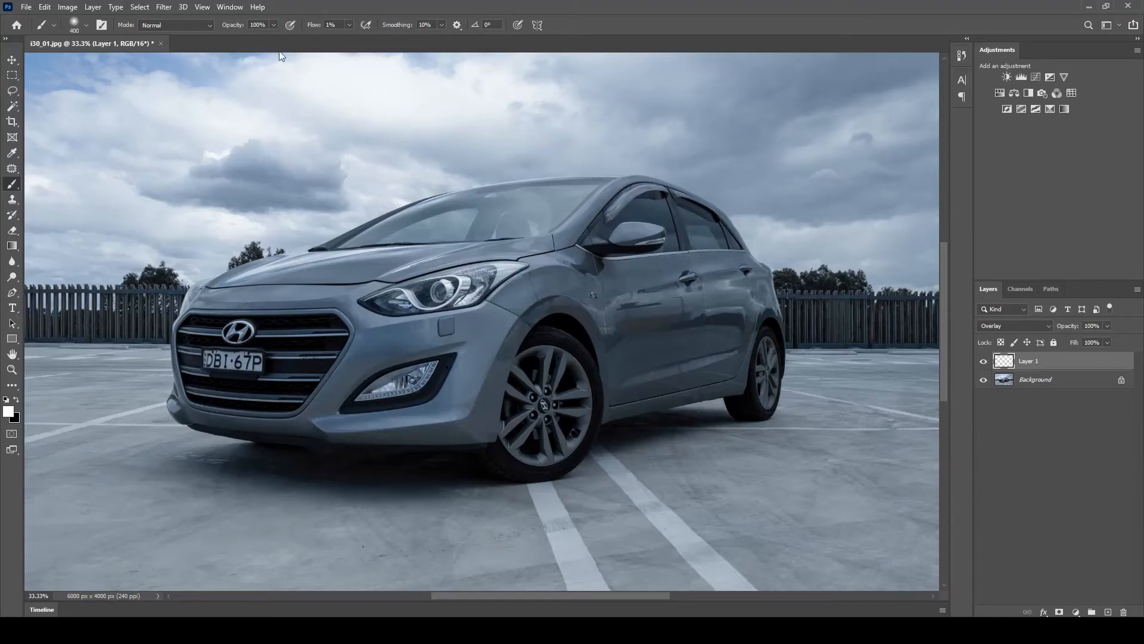
left_click(350, 24)
left_click(342, 14)
key("bracketleft")
mouse_move(398, 294)
left_mouse_down()
mouse_move(479, 265)
mouse_move(375, 289)
mouse_move(482, 266)
mouse_move(374, 290)
left_mouse_up()
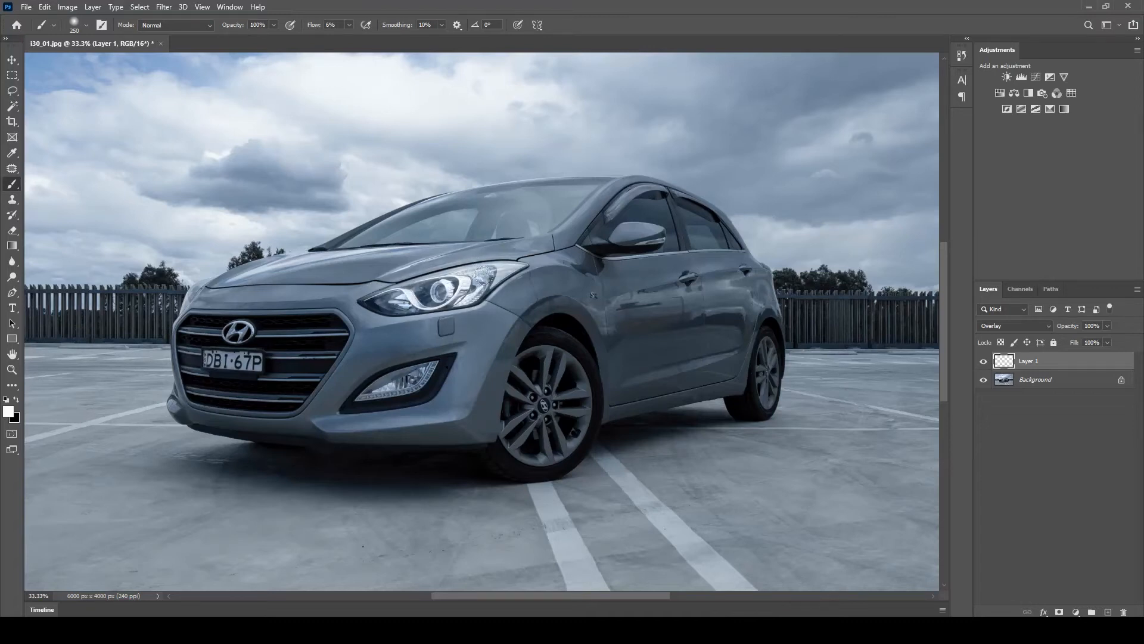
mouse_move(484, 282)
left_mouse_down()
mouse_move(476, 296)
mouse_move(396, 312)
mouse_move(487, 302)
left_mouse_up()
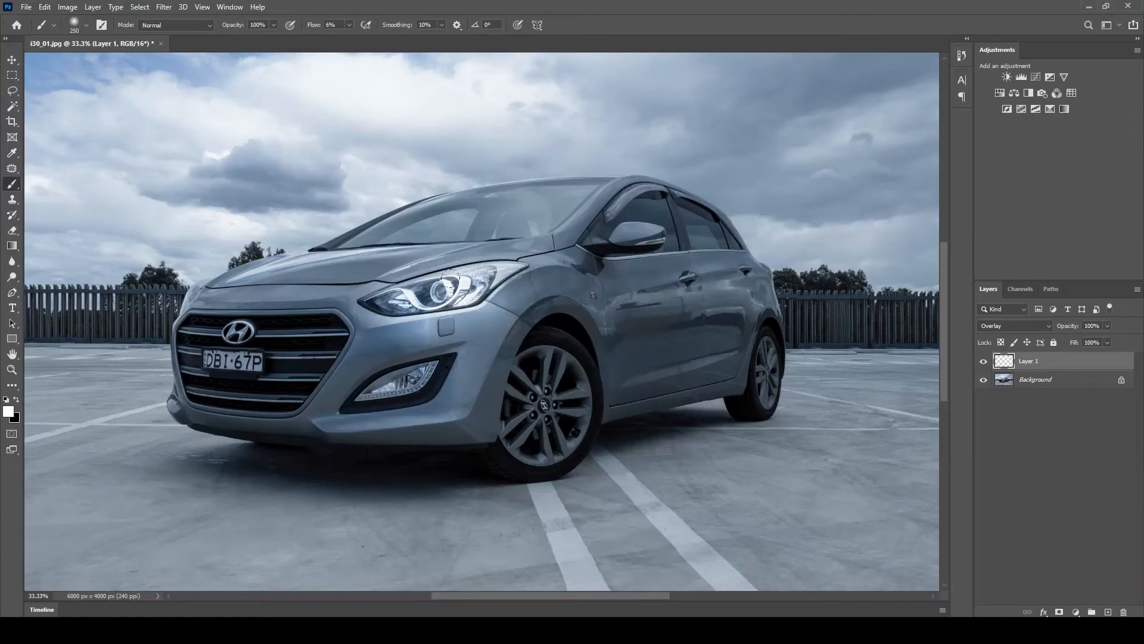
key("ctrl+z")
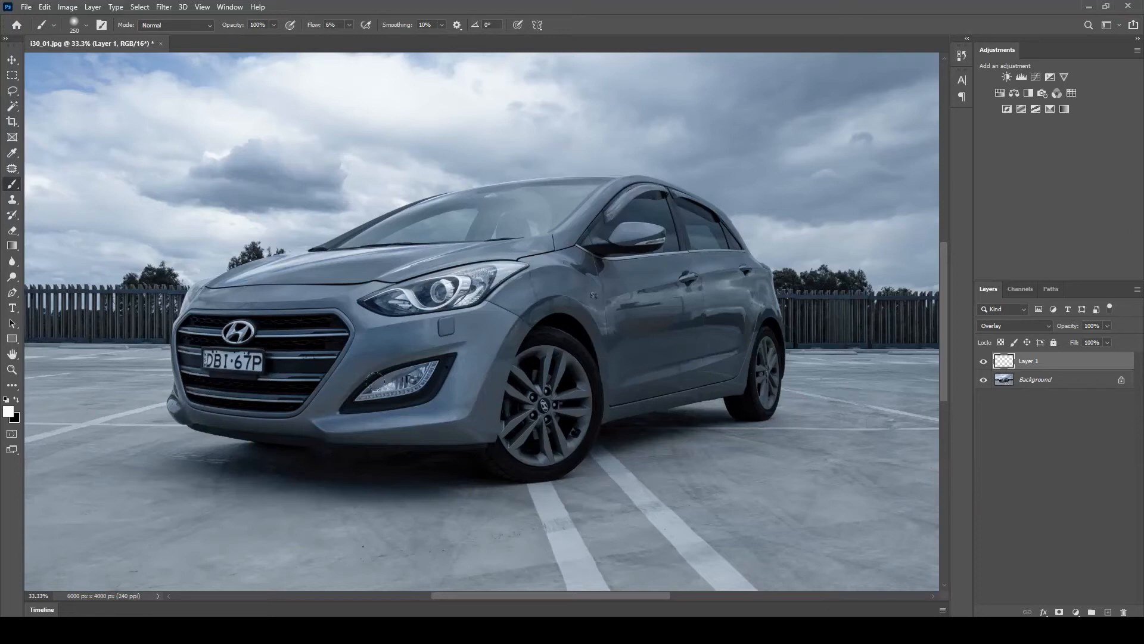
Brighten the front wheel's rim and spokes with the white brush, reducing its size from 150 to 90.
key("bracketleft")
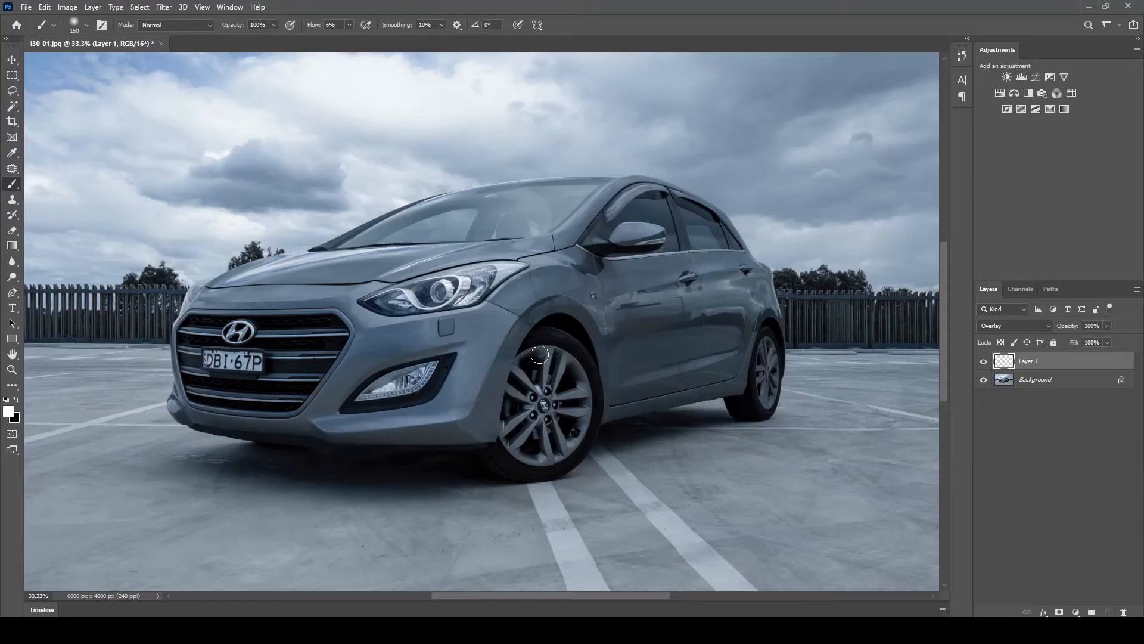
key("bracketleft")
key("bracketleft")
key("bracketleft")
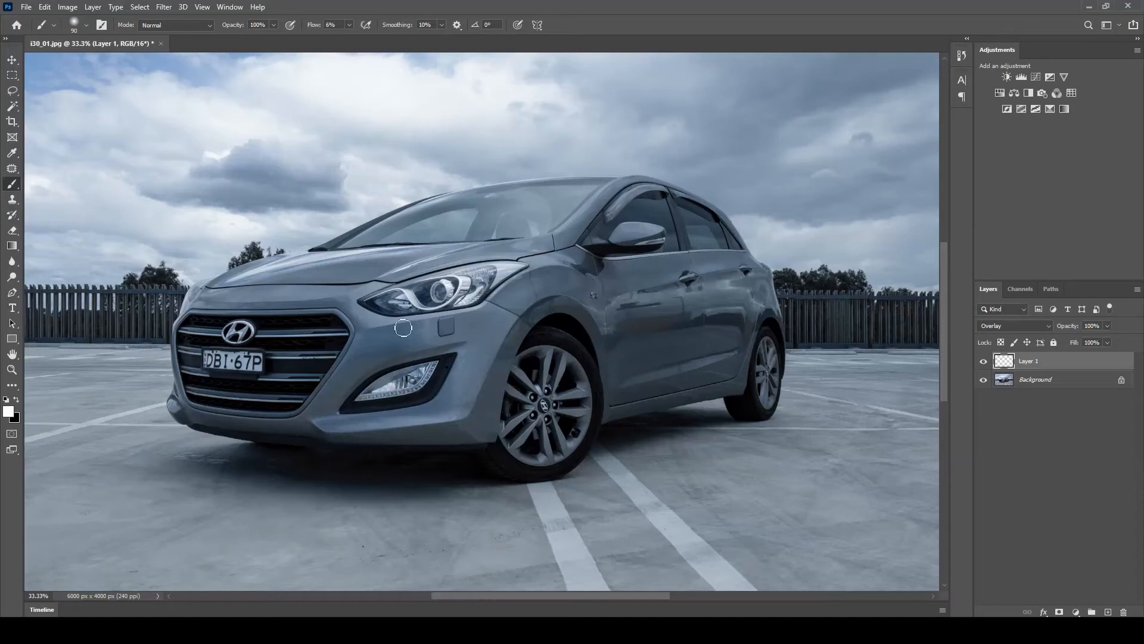
Brighten the front bumper's lower ridge with a size 125 white brush and the hood's crease highlights at size 70.
key("ctrl+plus")
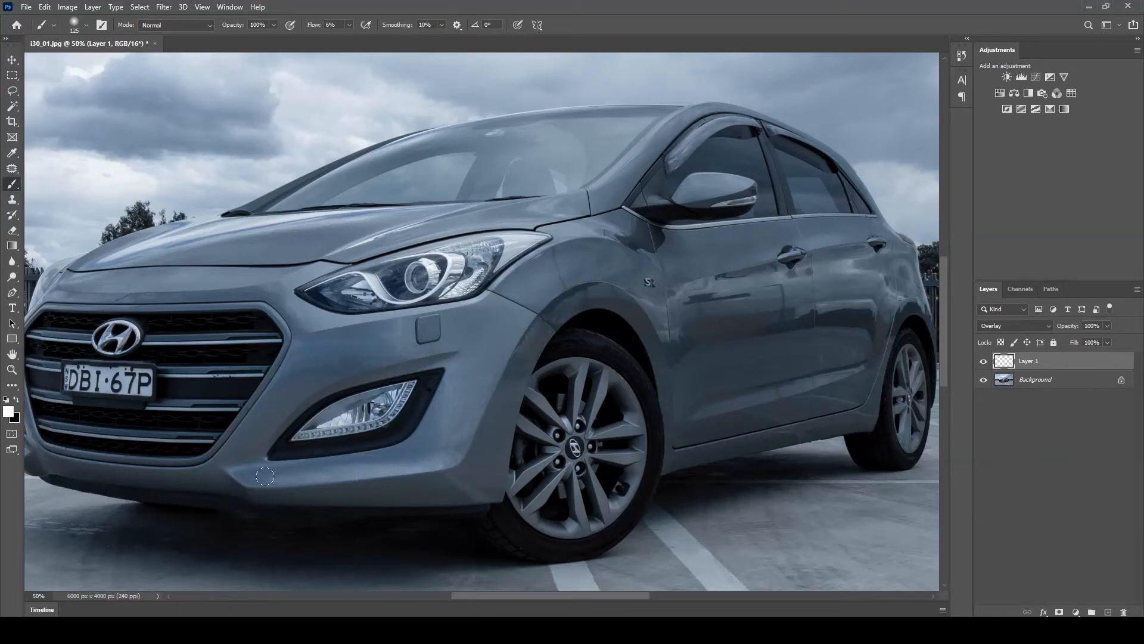
left_click_drag(275, 477, 509, 456)
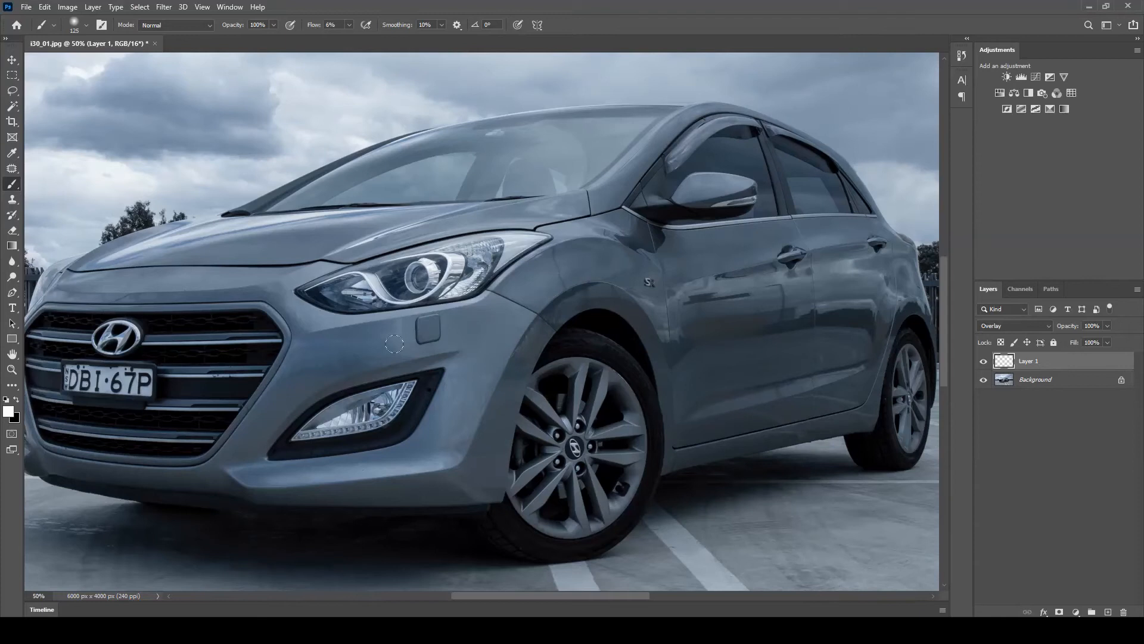
scroll(393, 344, "up", 3)
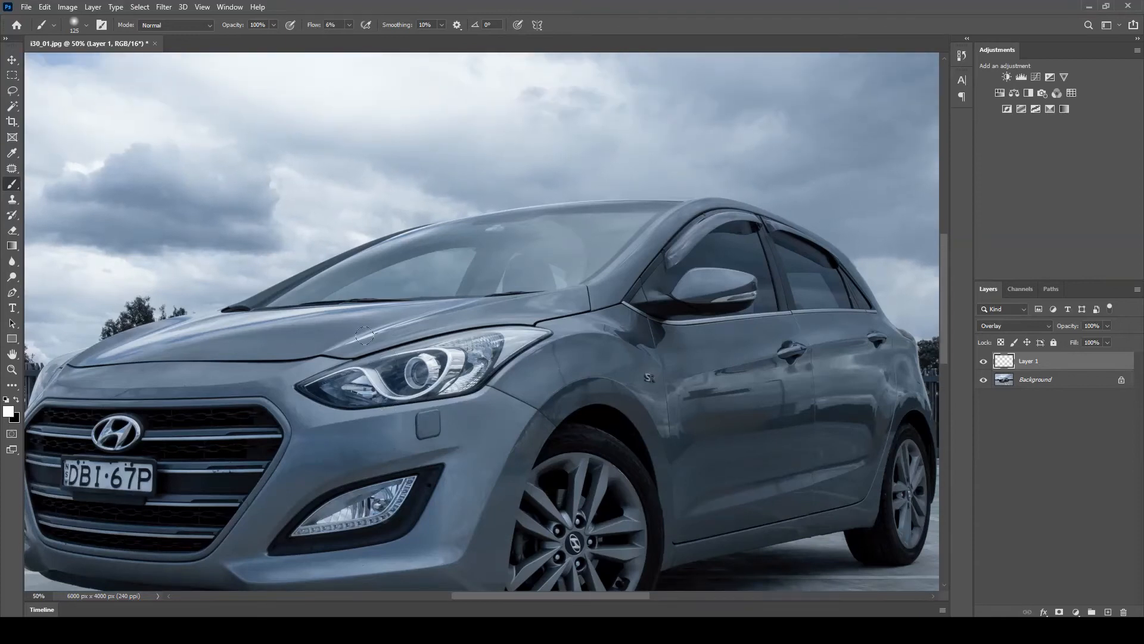
key("bracketleft")
key("bracketleft")
key("bracketleft")
key("bracketleft")
left_click_drag(327, 352, 465, 310)
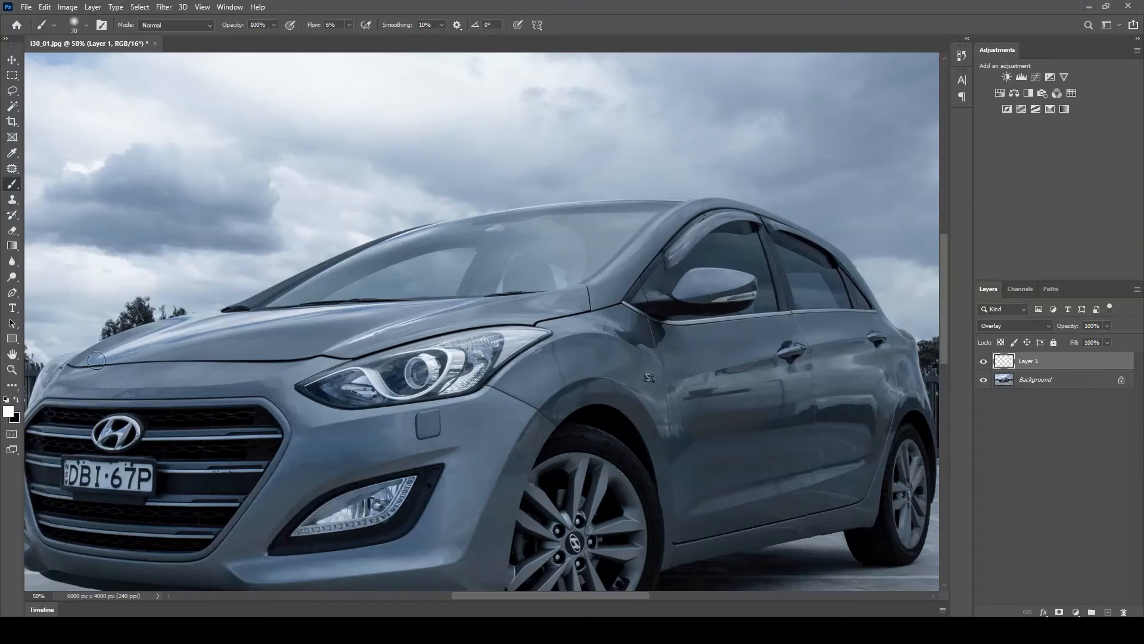
left_click_drag(97, 359, 293, 317)
left_click_drag(171, 328, 215, 318)
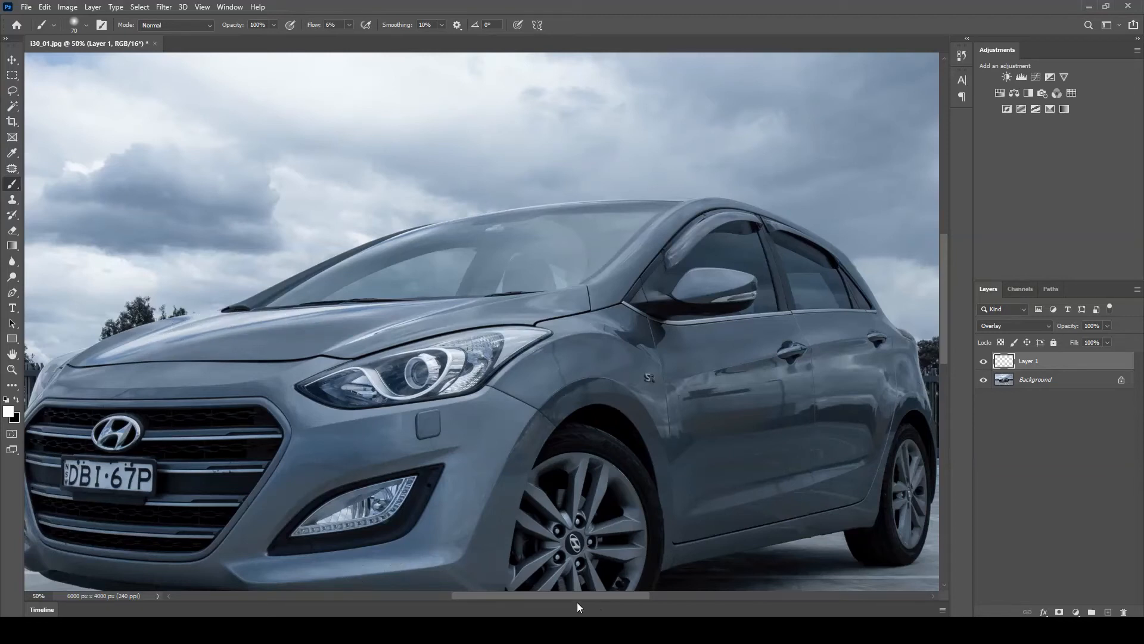
Brighten the highlight lines along the car's side doors with the white brush, varying its size between 60 and 125.
left_click_drag(566, 594, 617, 599)
scroll(552, 451, "down", 2)
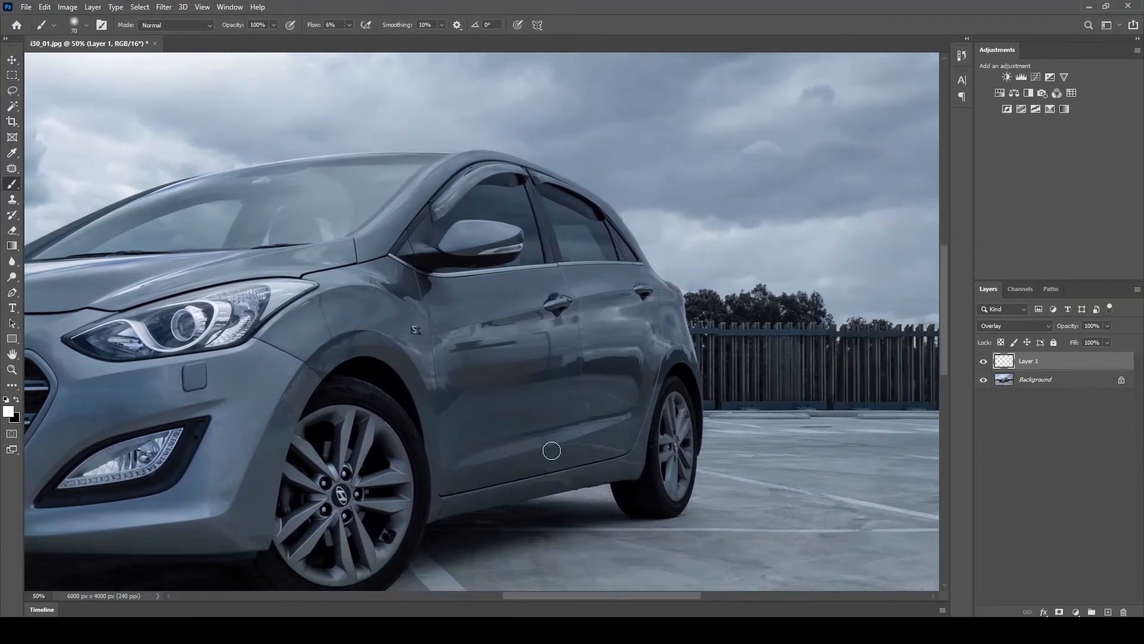
key("]")
left_click_drag(489, 456, 633, 418)
key("bracketleft")
key("bracketleft")
key("bracketleft")
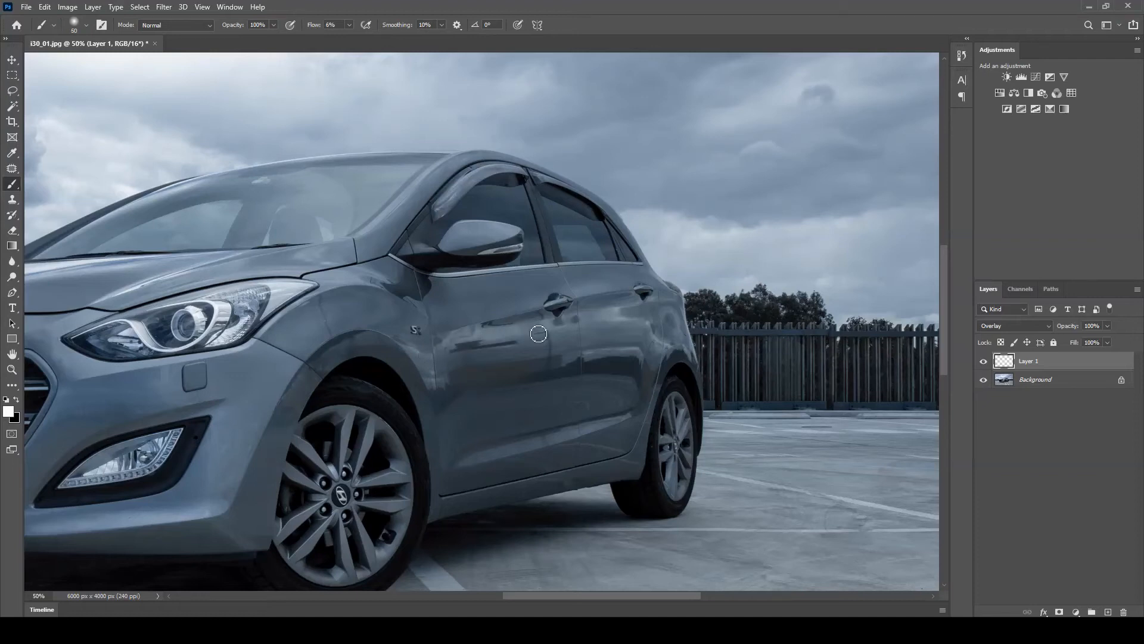
key("bracketright")
key("bracketright")
key("bracketright")
key("bracketright")
key("bracketright")
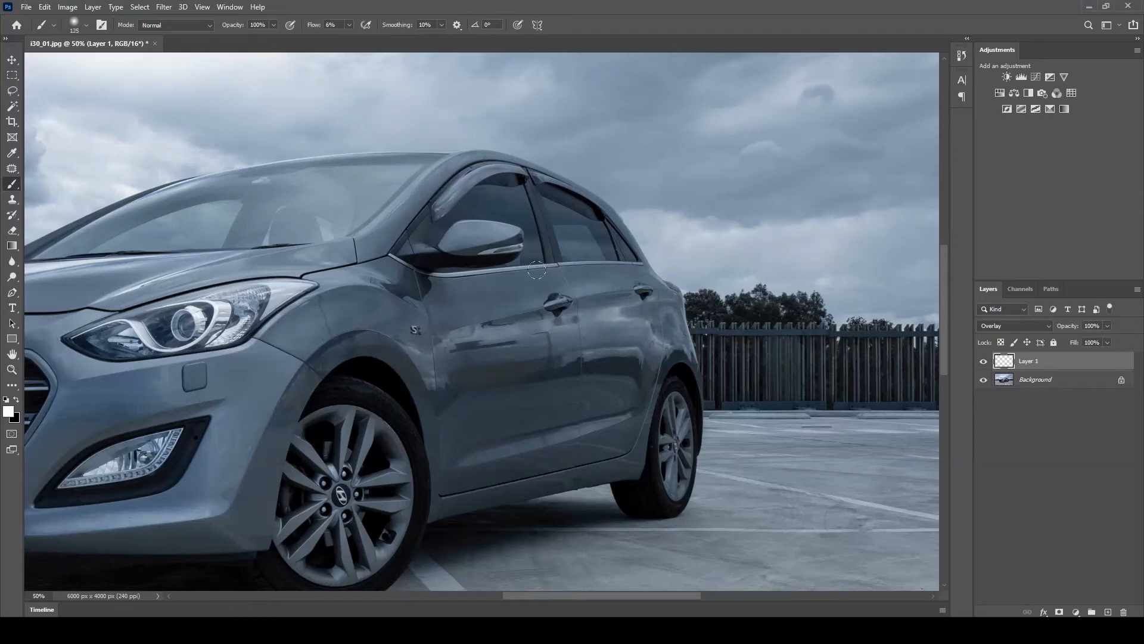
key("bracketleft")
key("bracketleft")
key("bracketleft")
key("bracketleft")
key("bracketleft")
key("bracketleft")
Swap the brush colour to black, enlarge it to size 300 and try darkening the front bumper and hood.
left_click_drag(627, 595, 555, 593)
scroll(617, 365, "down", 2)
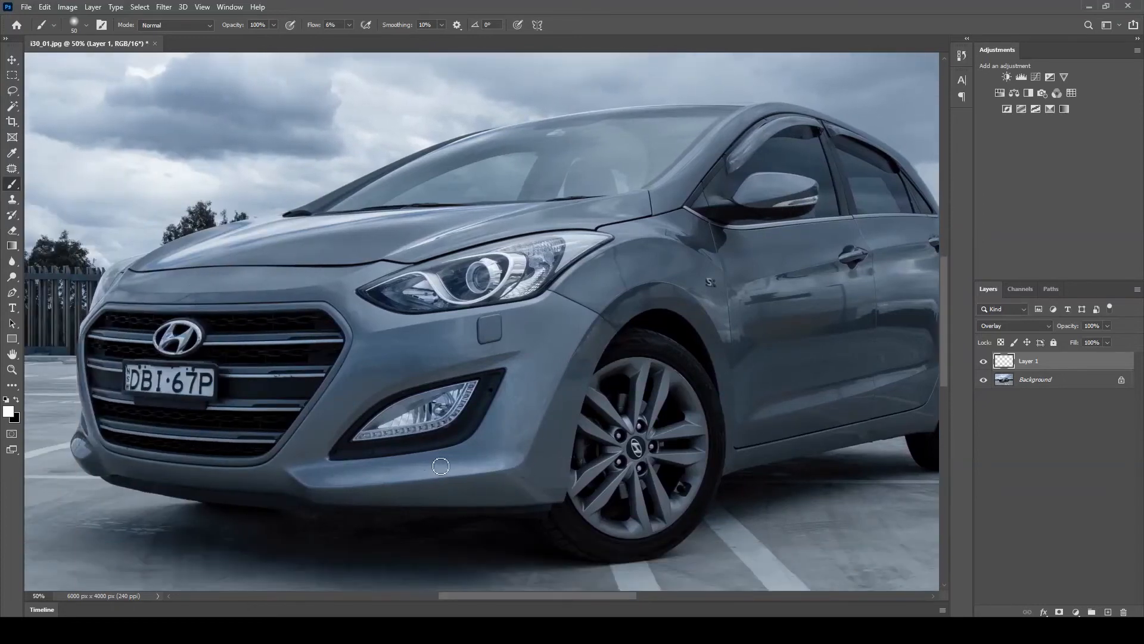
left_click(17, 397)
key("bracketright")
key("bracketright")
key("bracketright")
key("bracketright")
key("bracketright")
key("bracketright")
key("bracketright")
key("bracketright")
key("bracketright")
key("bracketright")
key("bracketright")
mouse_move(338, 342)
left_mouse_down()
mouse_move(477, 334)
mouse_move(358, 370)
mouse_move(453, 394)
mouse_move(249, 424)
mouse_move(417, 298)
mouse_move(357, 269)
mouse_move(238, 262)
mouse_move(507, 250)
left_mouse_up()
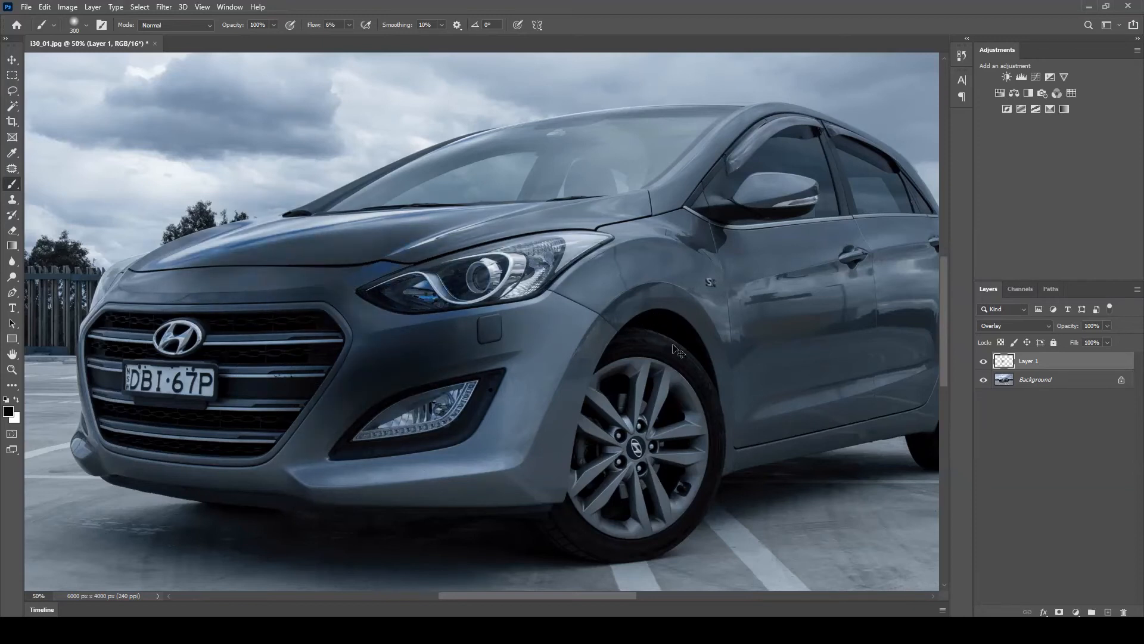
key("ctrl+z")
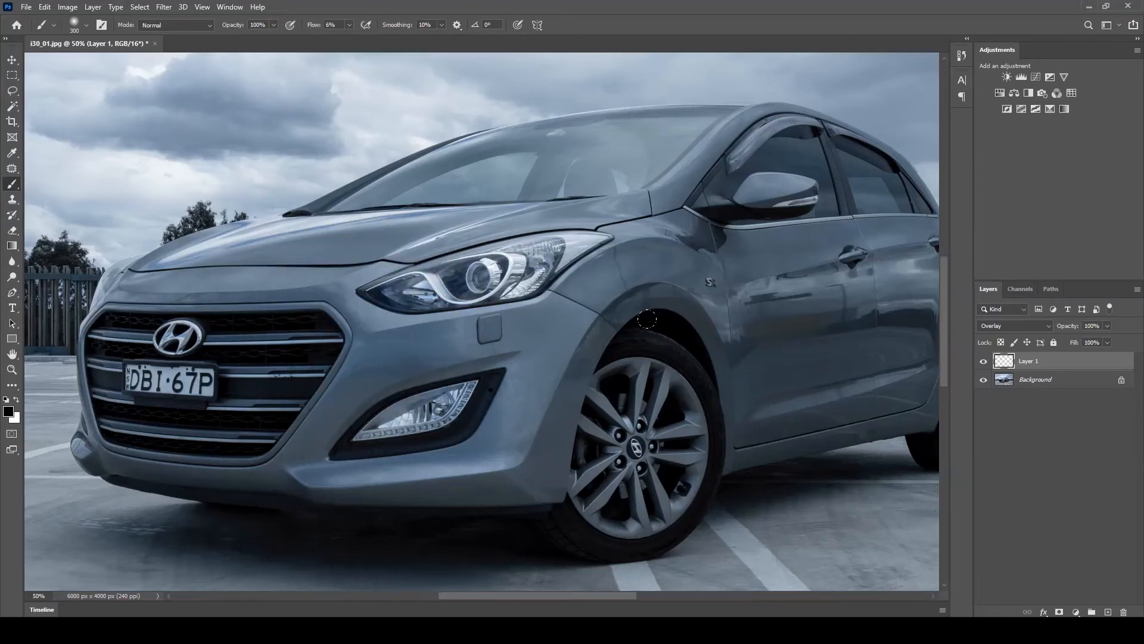
Set the brush flow to 1% and darken the shaded areas of the car's front body with black, adjusting the brush size.
left_click(349, 25)
left_click(346, 305)
key("bracketright")
key("bracketleft")
key("bracketleft")
key("bracketleft")
key("bracketright")
key("bracketright")
key("bracketleft")
key("bracketleft")
key("bracketleft")
key("bracketleft")
key("bracketright")
key("bracketright")
key("bracketright")
key("bracketleft")
key("bracketleft")
key("bracketright")
key("bracketright")
key("bracketright")
Darken the lower door panels with a black brush around size 175 and the hood's front edge at size 90.
left_click_drag(520, 595, 556, 598)
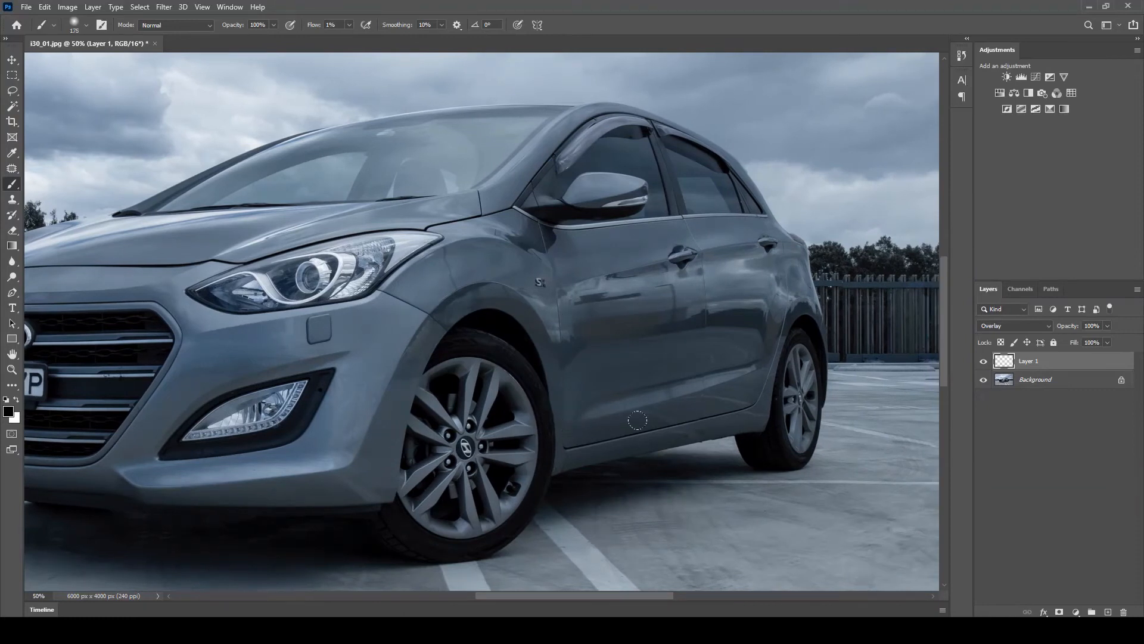
key("bracketright")
key("bracketright")
left_click_drag(550, 598, 496, 596)
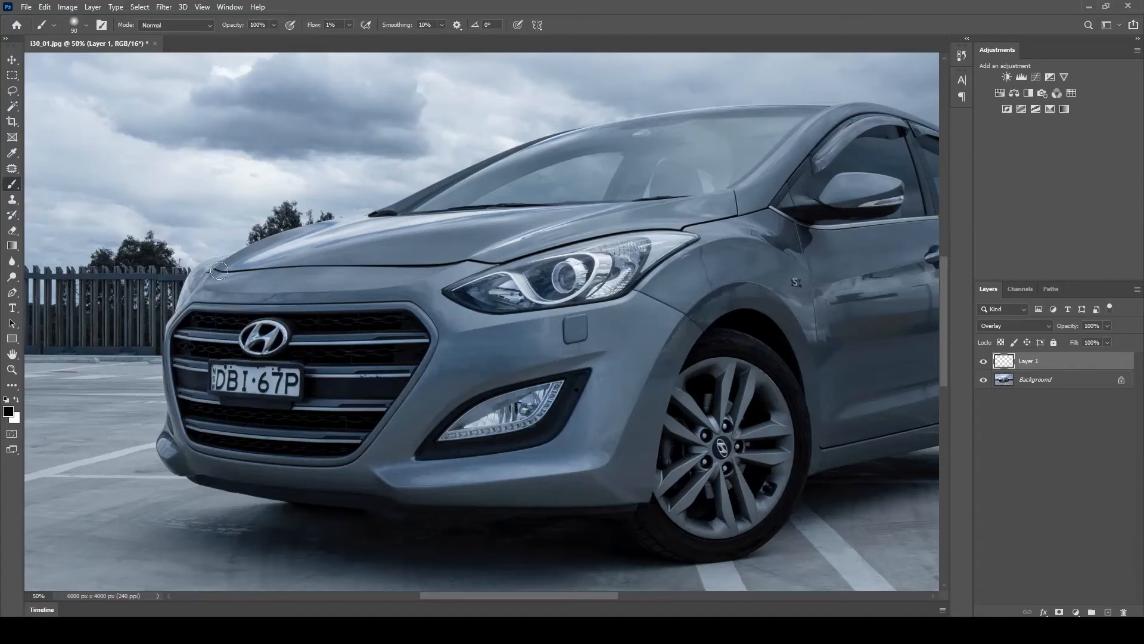
key("bracketleft")
Toggle the Overlay layer's visibility to compare the car before and after the dodging and burning.
key("ctrl+minus")
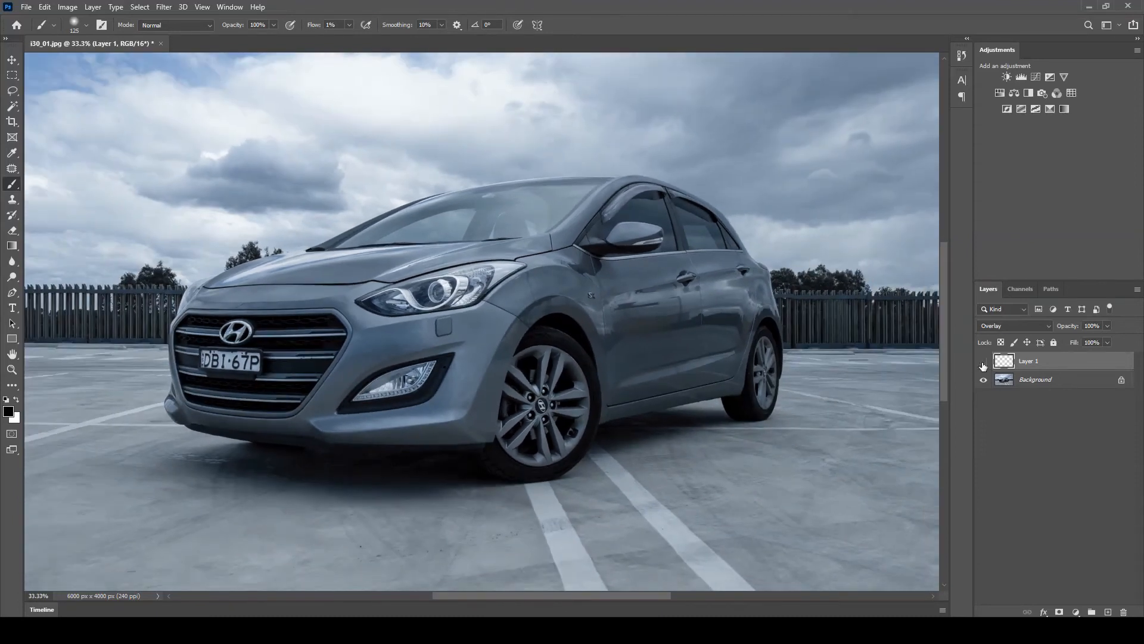
left_click(983, 365)
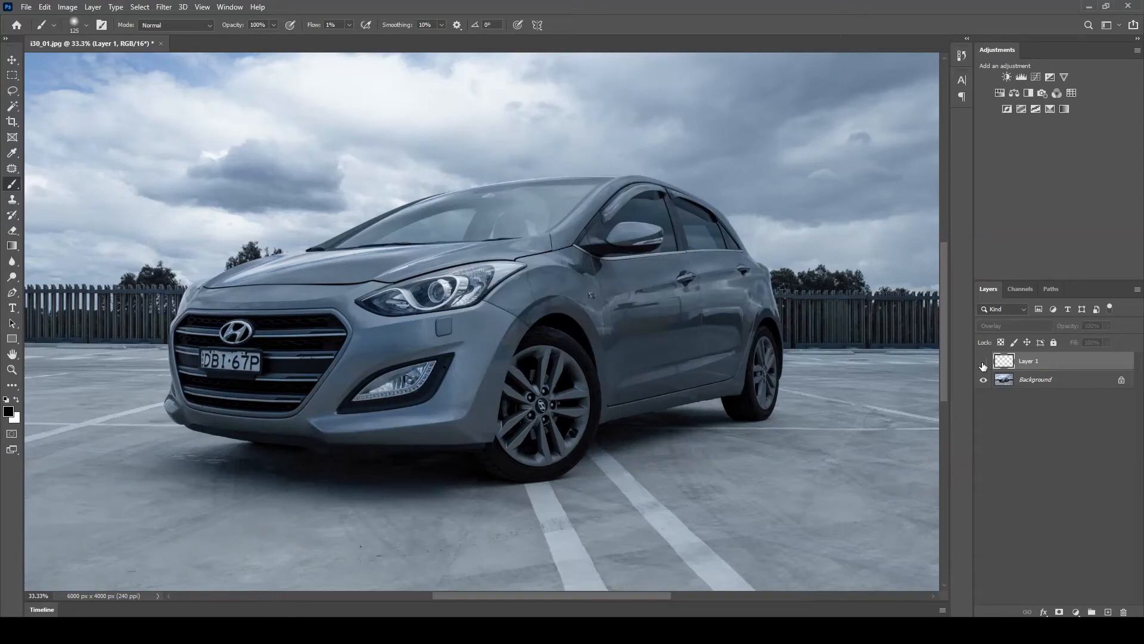
left_click(984, 362)
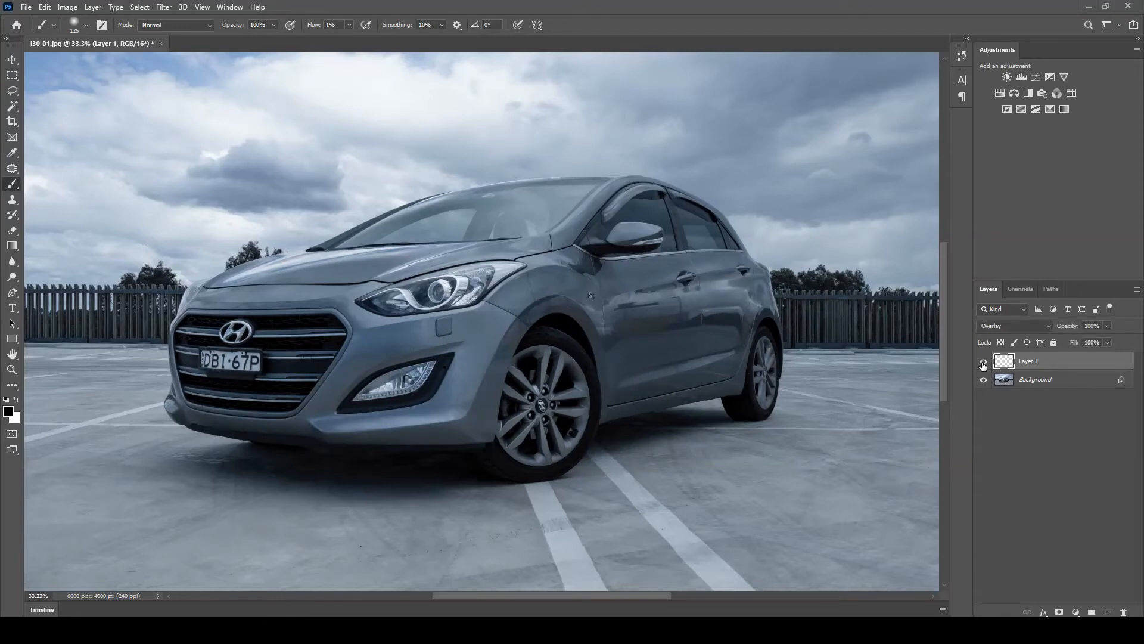
left_click(984, 364)
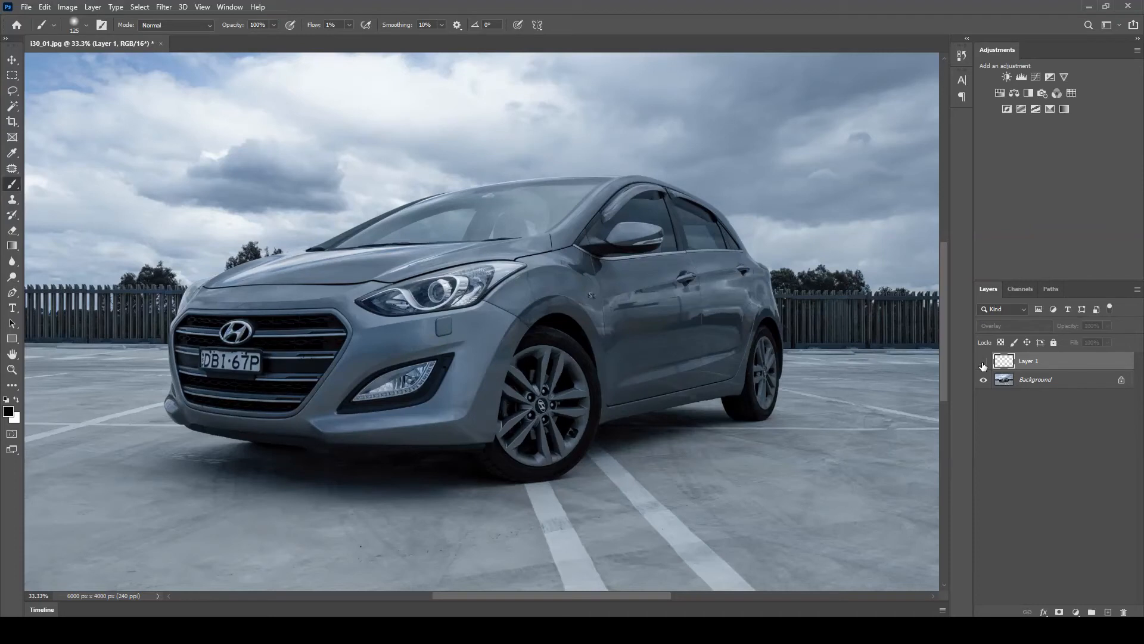
left_click(983, 363)
left_click(983, 363)
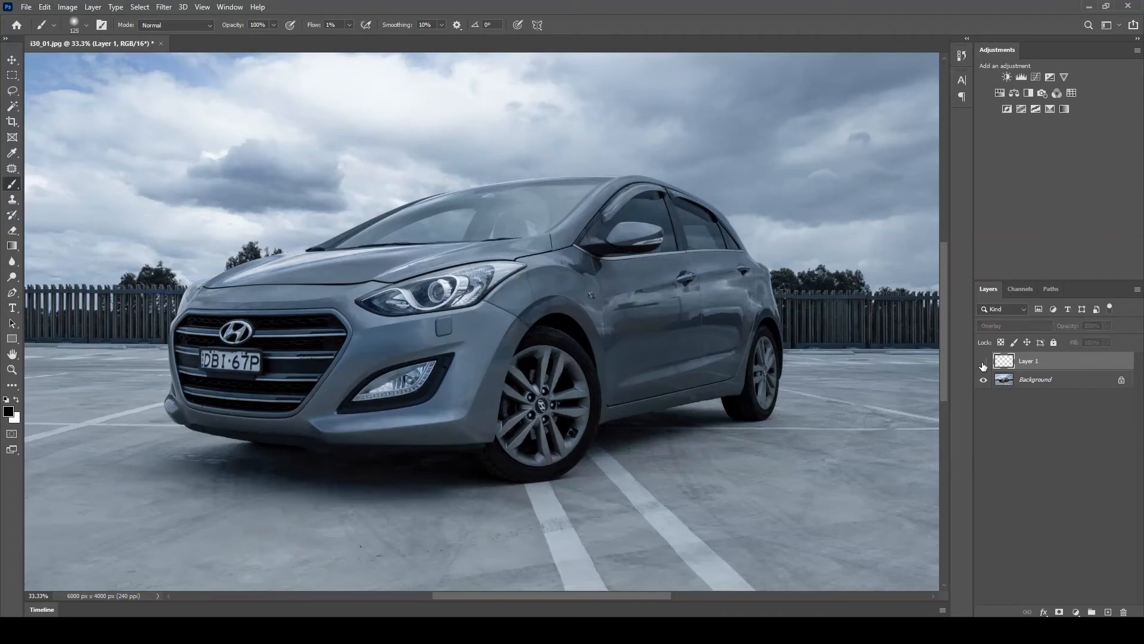
left_click(983, 364)
key("ctrl+minus")
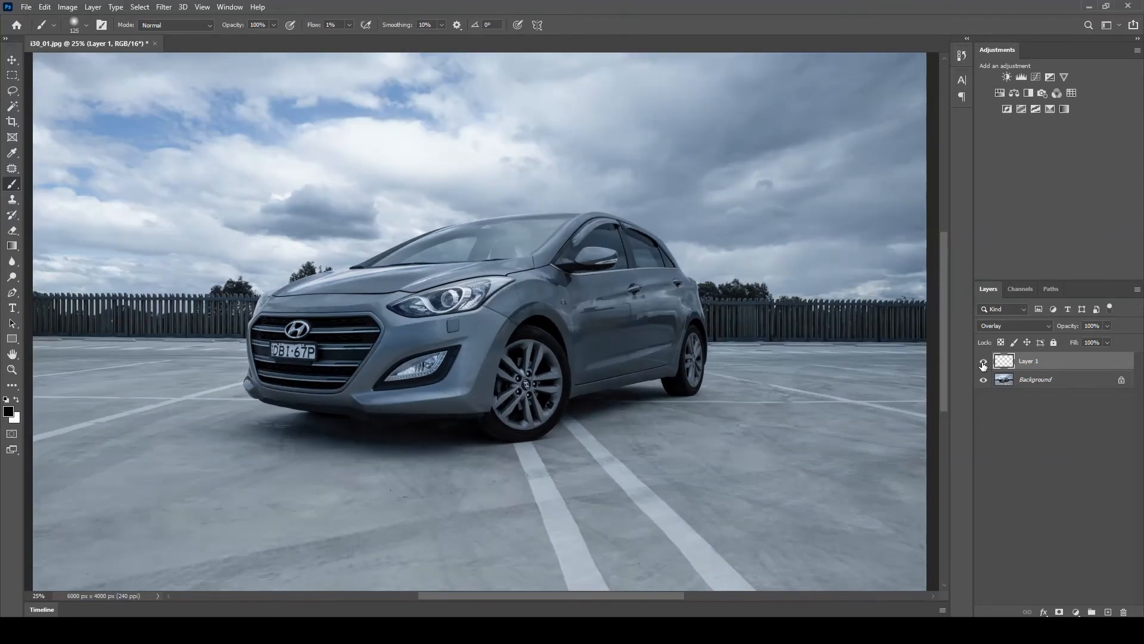
key("ctrl+plus")
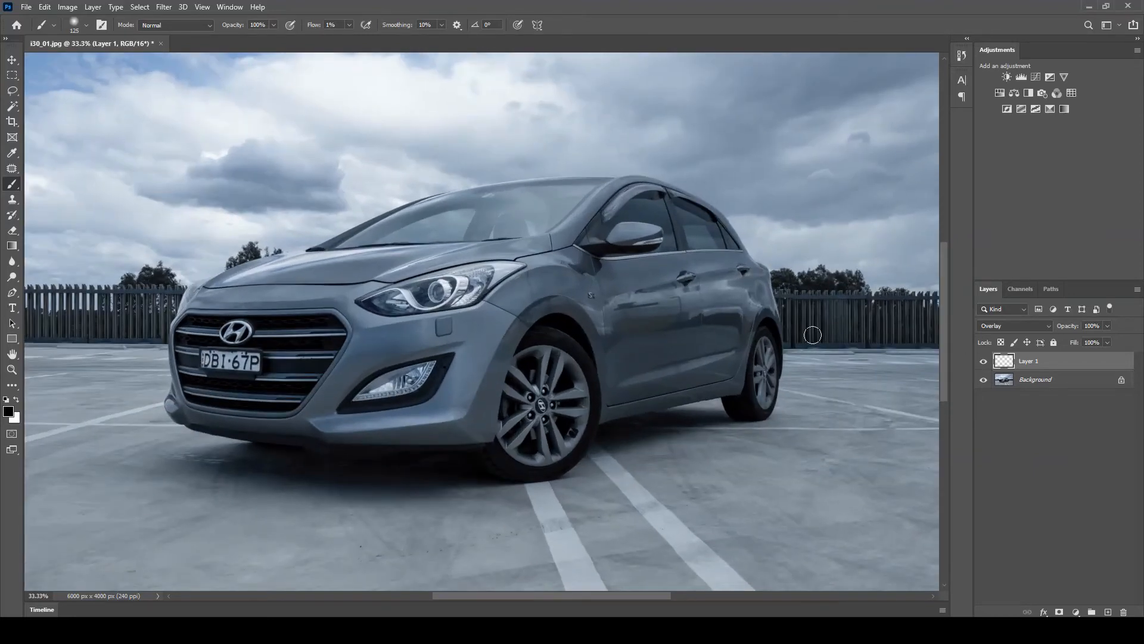
Set the foreground colour back to white and switch to the Move tool.
left_click(18, 399)
left_click(349, 24)
left_click(395, 5)
left_click(12, 60)
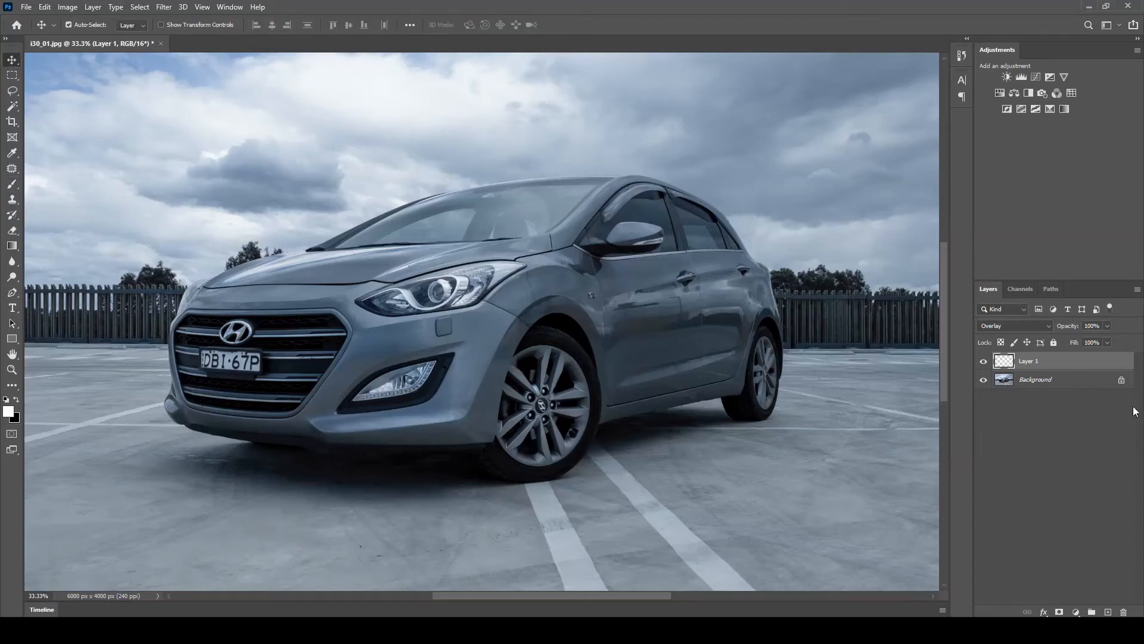
Compare the photo with and without the Overlay layer once more and check the whole image.
left_click(984, 361)
left_click(983, 361)
key("ctrl+minus")
key("ctrl+minus")
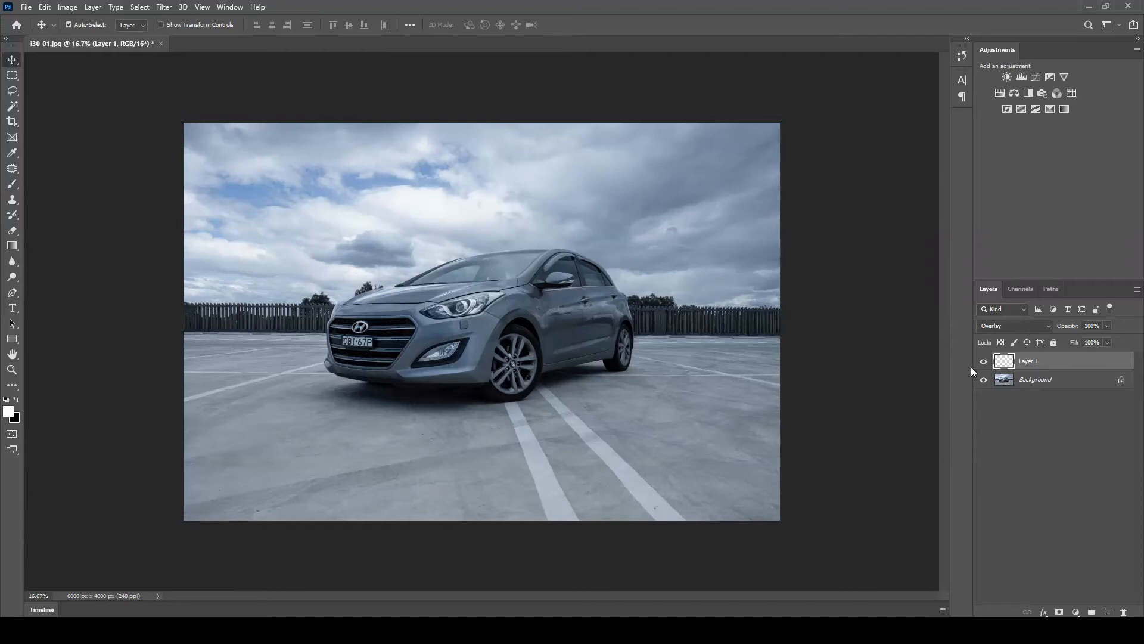
Save the edited photo and switch back to Lightroom Classic.
left_click(26, 6)
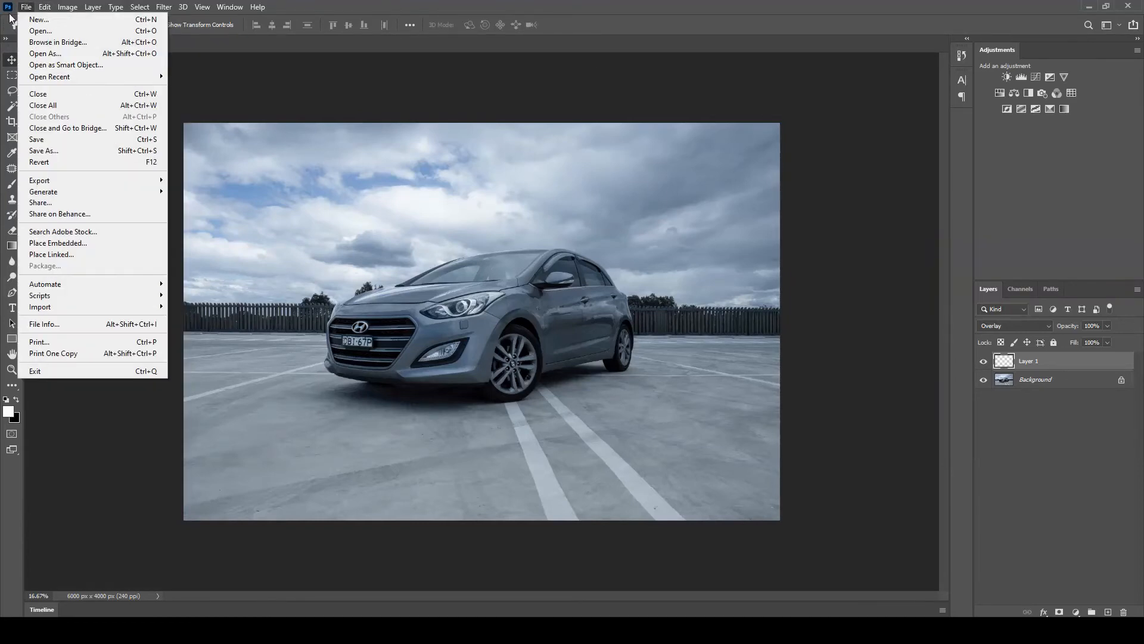
left_click(48, 139)
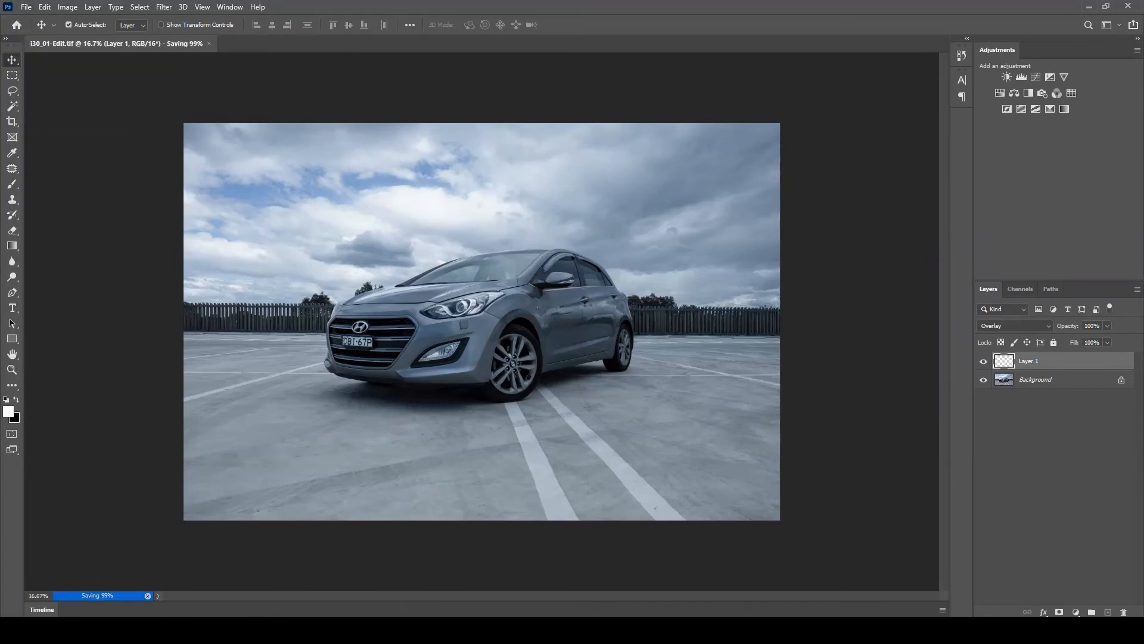
left_click(452, 631)
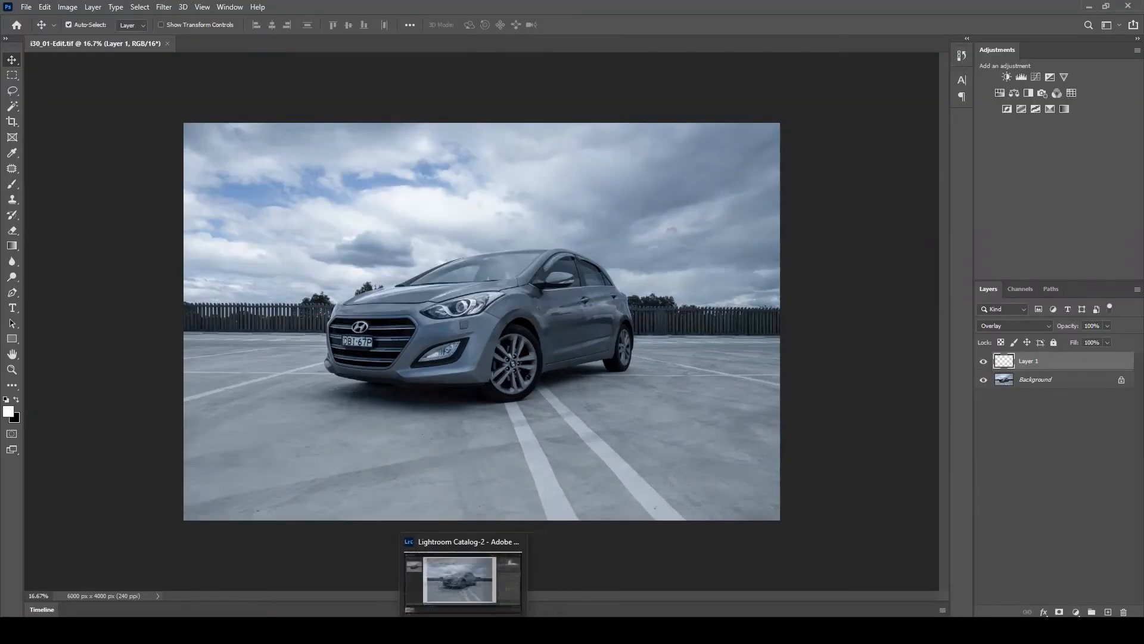
In Lightroom Classic, lower the tone curve's white point to output 231 and add a highlights point at input 198, output 190.
left_click(466, 630)
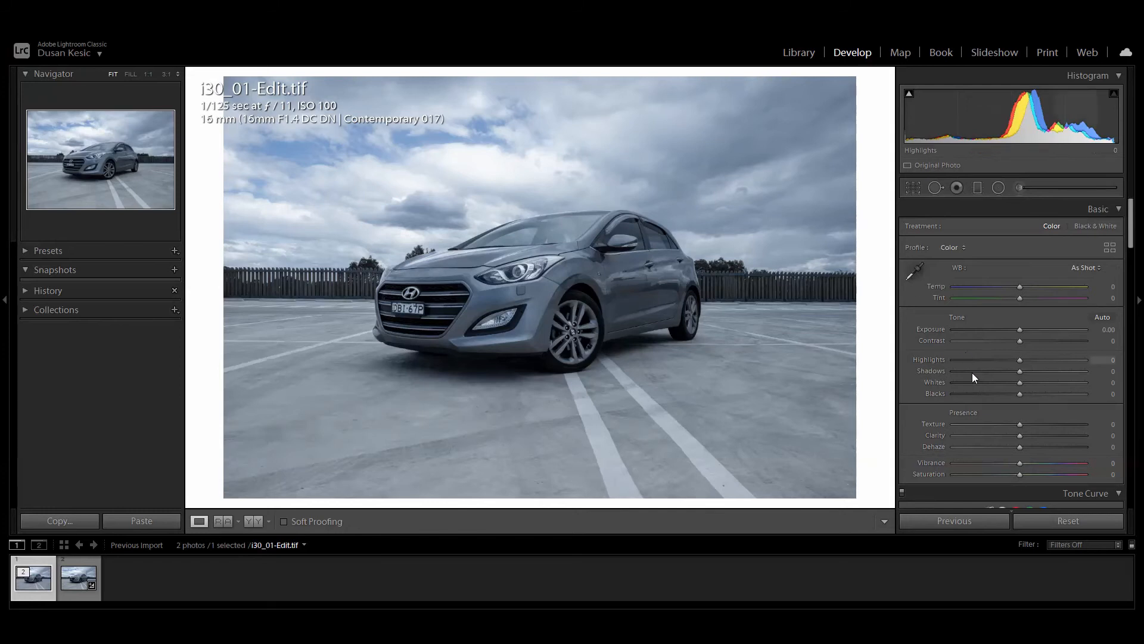
scroll(989, 355, "down", 3)
scroll(989, 355, "down", 2)
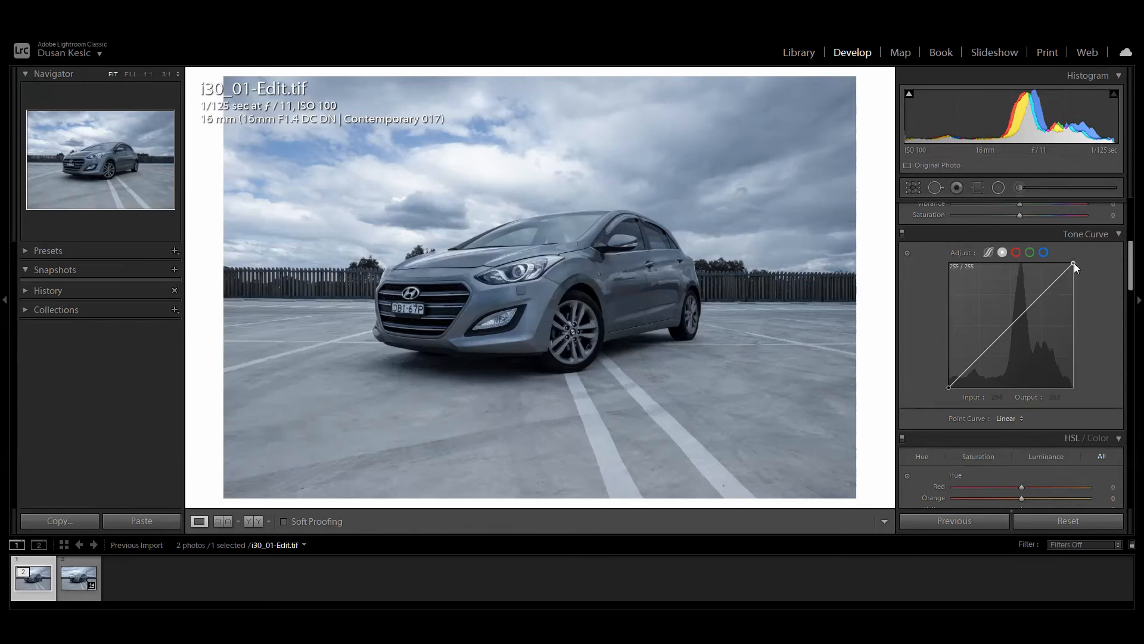
left_click_drag(1074, 263, 1082, 274)
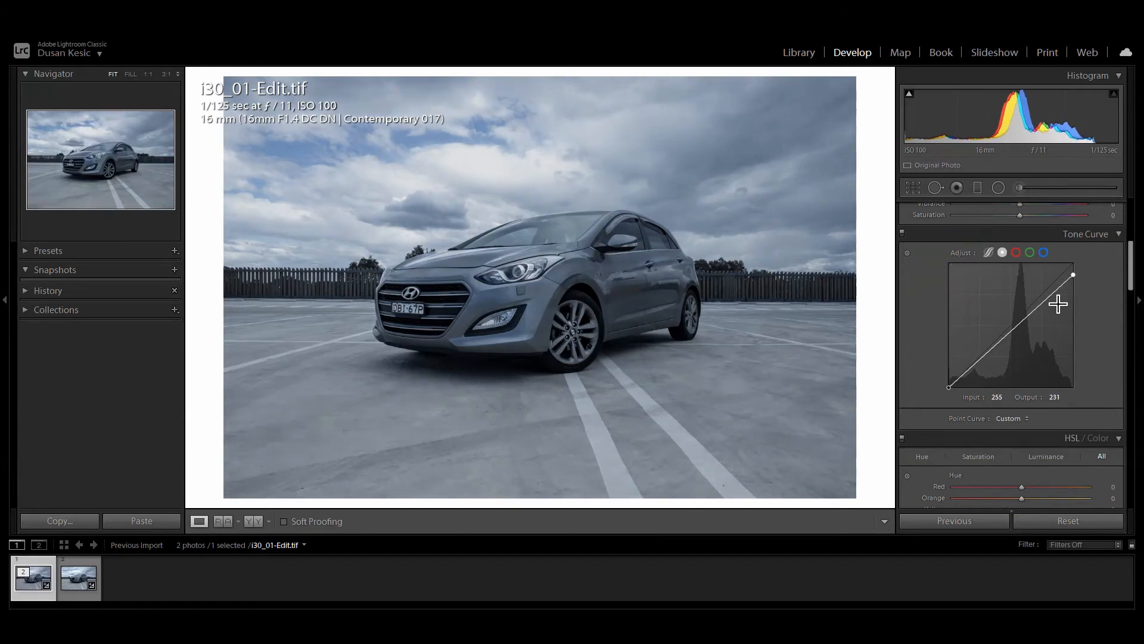
left_click_drag(1050, 303, 1047, 295)
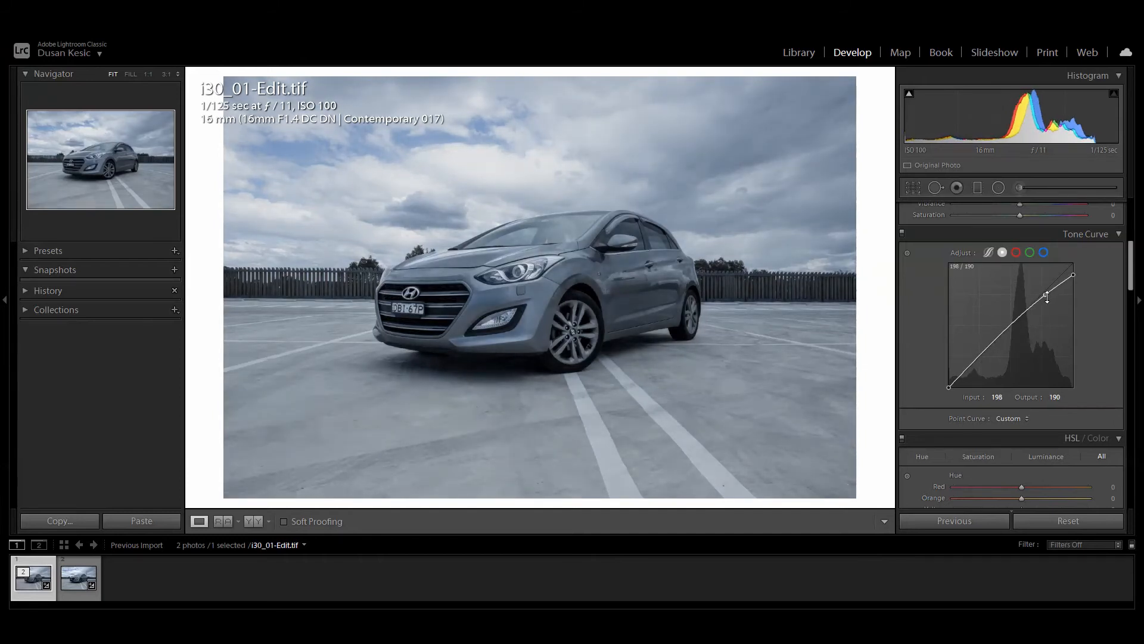
Add a midtone point at input 133, output 126 and a shadow point at input 61, output 44 to the tone curve.
left_click(1014, 322)
left_click_drag(1014, 322, 1015, 328)
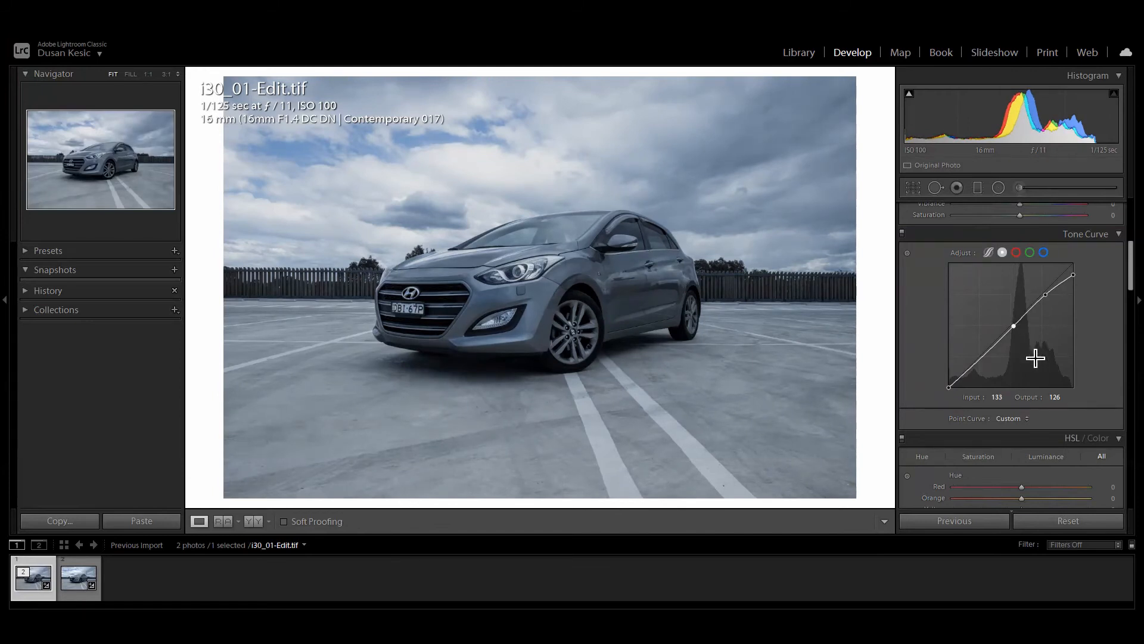
left_click(982, 358)
left_click_drag(981, 359, 979, 367)
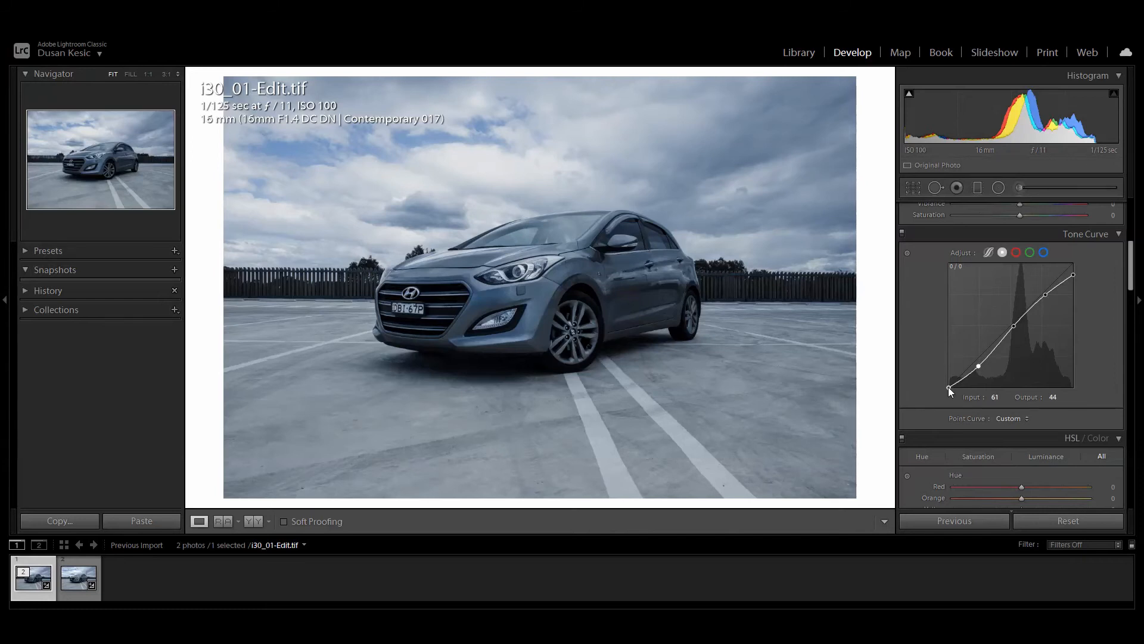
Lift the tone curve's black point slightly to input 2, output 3.
left_click_drag(949, 389, 948, 387)
left_click_drag(949, 385, 949, 382)
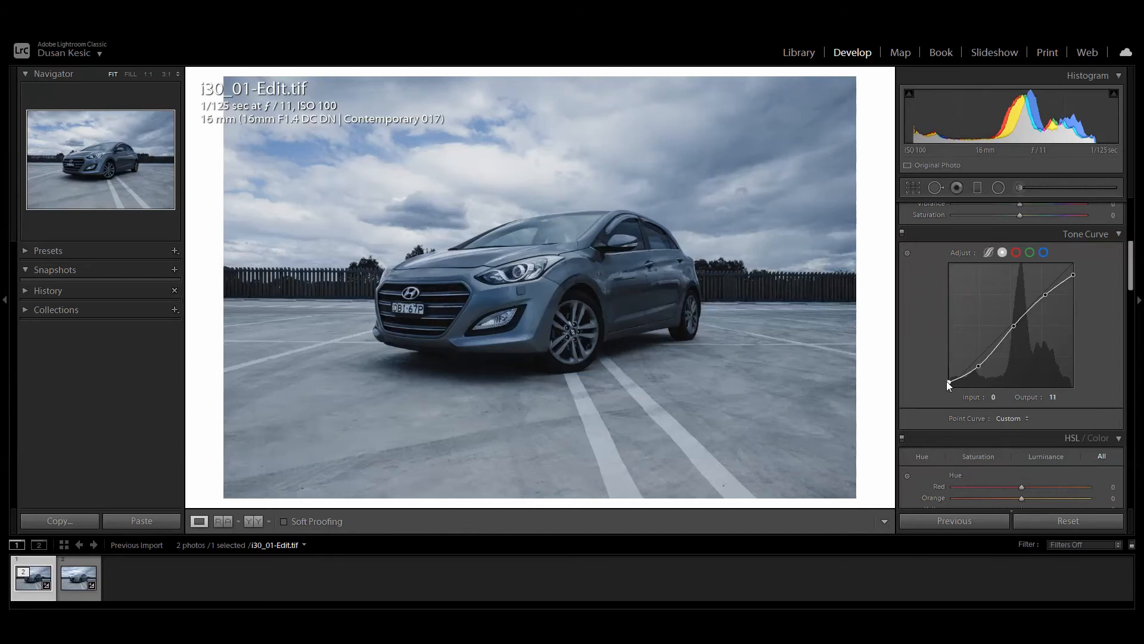
left_click_drag(949, 381, 948, 378)
mouse_move(949, 379)
left_mouse_down()
mouse_move(948, 368)
mouse_move(940, 388)
mouse_move(950, 381)
left_mouse_up()
left_click(1056, 398)
type("3")
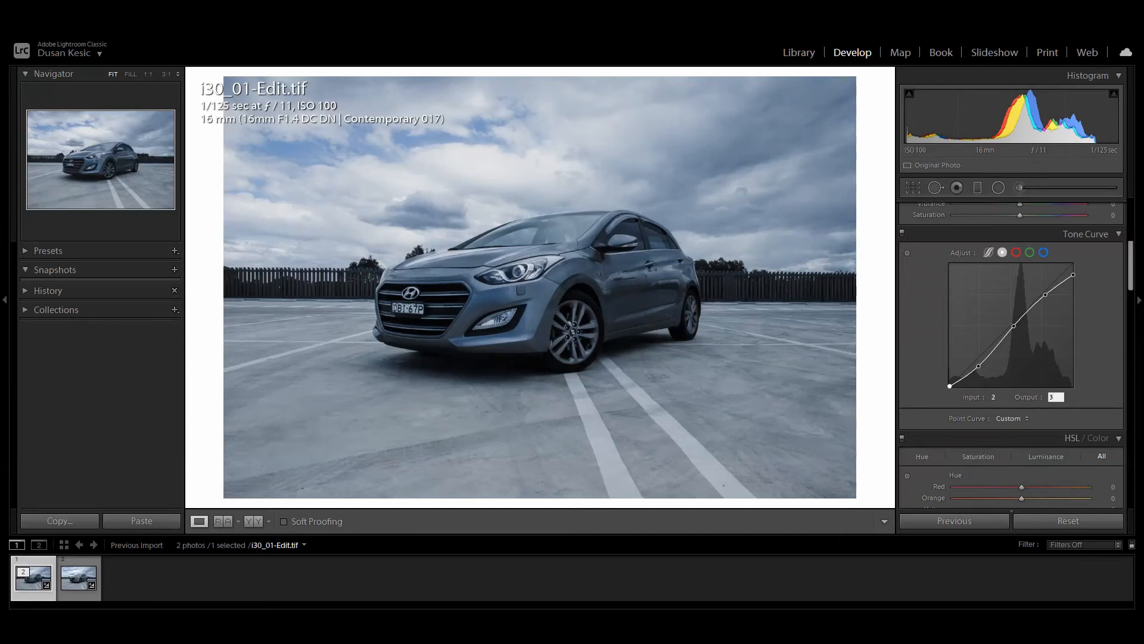
key("Return")
Compare the photo with and without the tone curve adjustment.
left_click(902, 232)
left_click(903, 232)
left_click(902, 233)
Add a graduated filter from the photo's bottom edge up to the car with Exposure −1.57, Dehaze 16 and Clarity 21.
left_click_drag(1134, 273, 1121, 214)
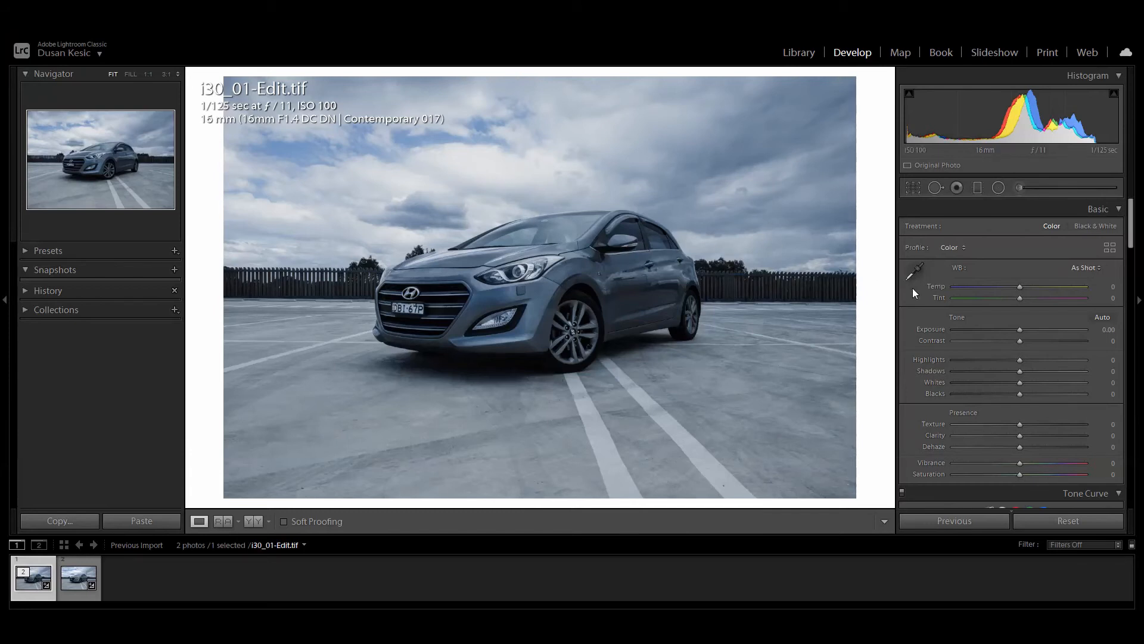
left_click(977, 187)
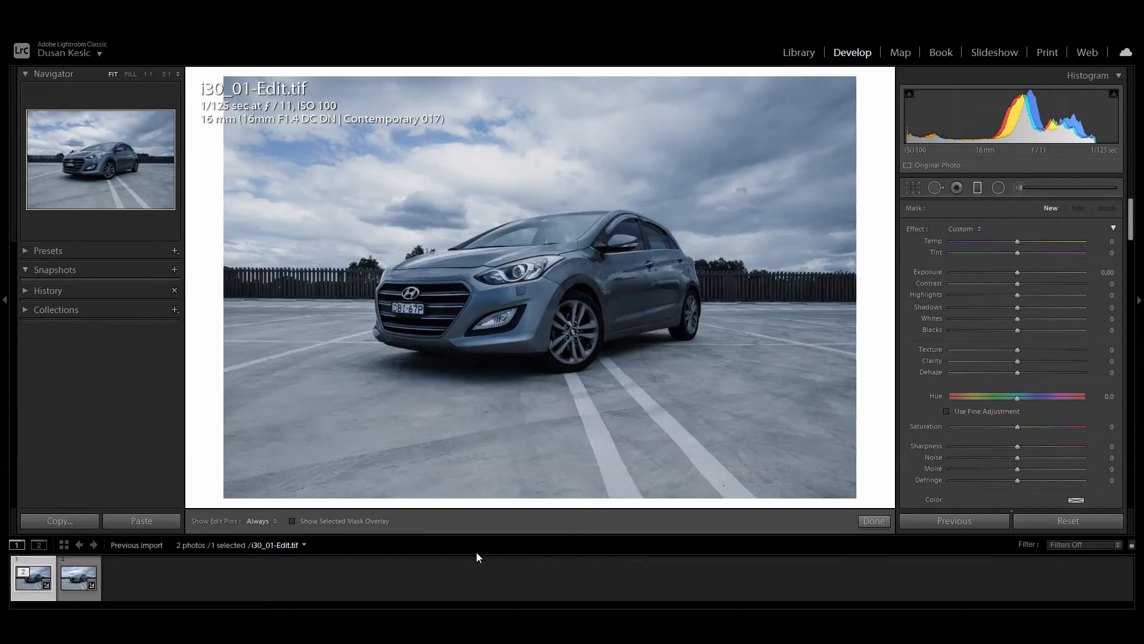
left_click_drag(536, 503, 532, 344)
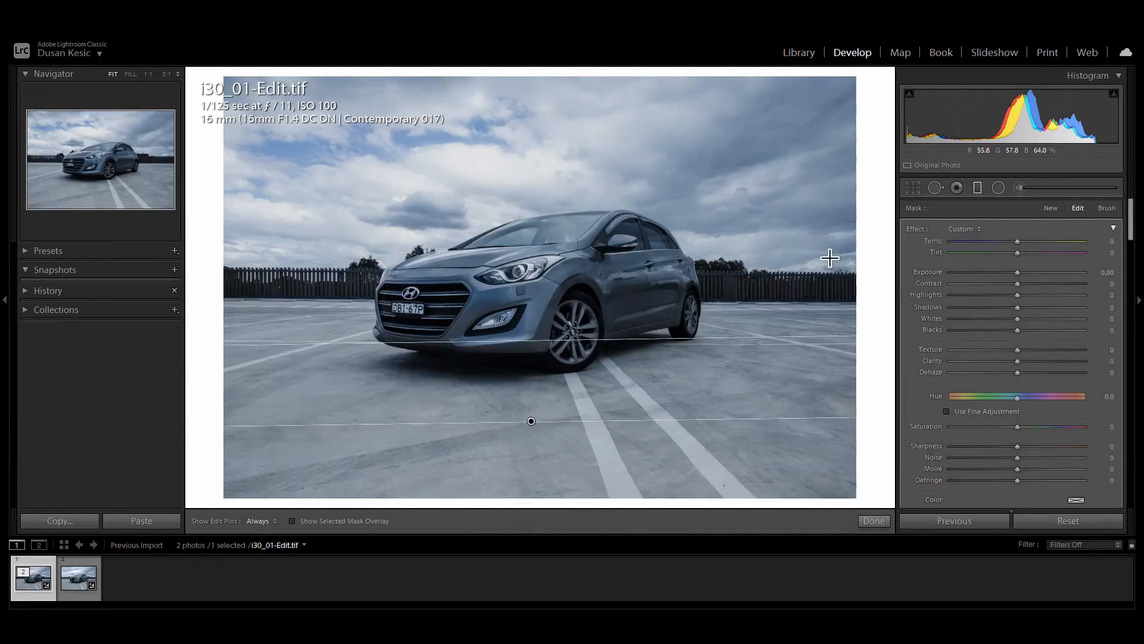
left_click_drag(1018, 271, 993, 259)
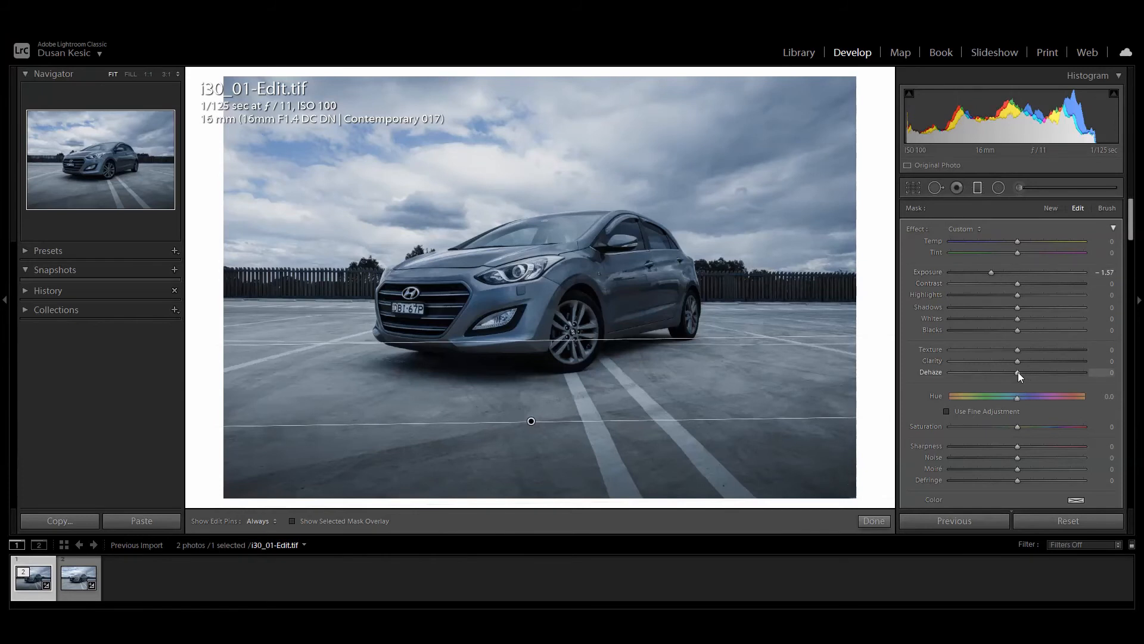
left_click_drag(1018, 372, 1028, 372)
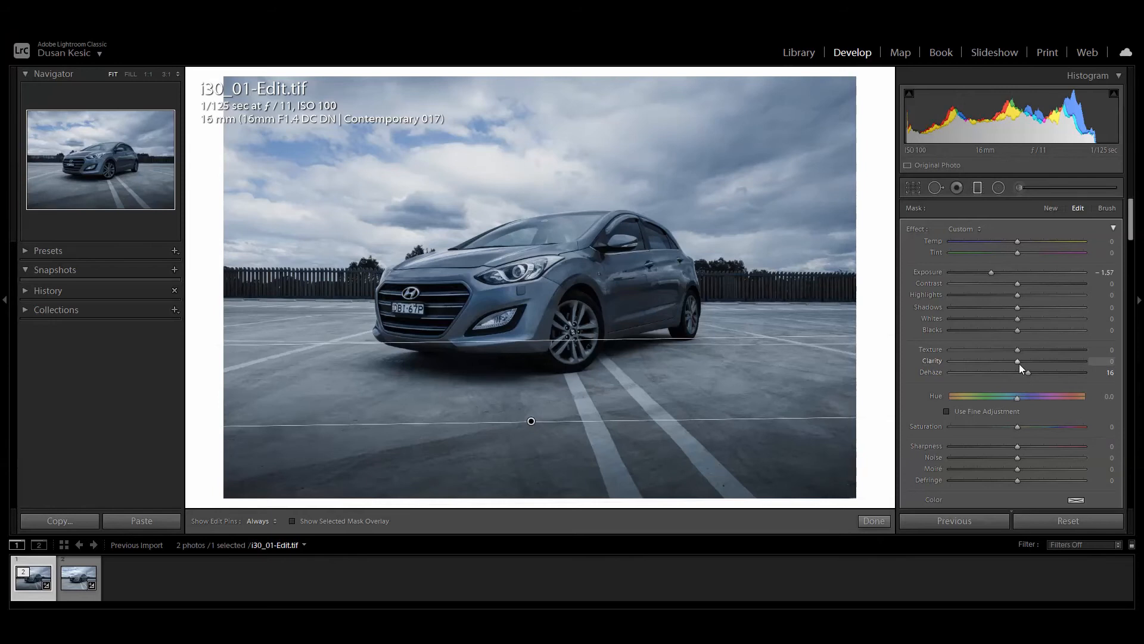
left_click_drag(1018, 360, 1033, 363)
Add a second graduated filter over the sky down to the headlights with Exposure −0.50, Saturation −65 and Hue −13.2.
left_click_drag(523, 67, 532, 278)
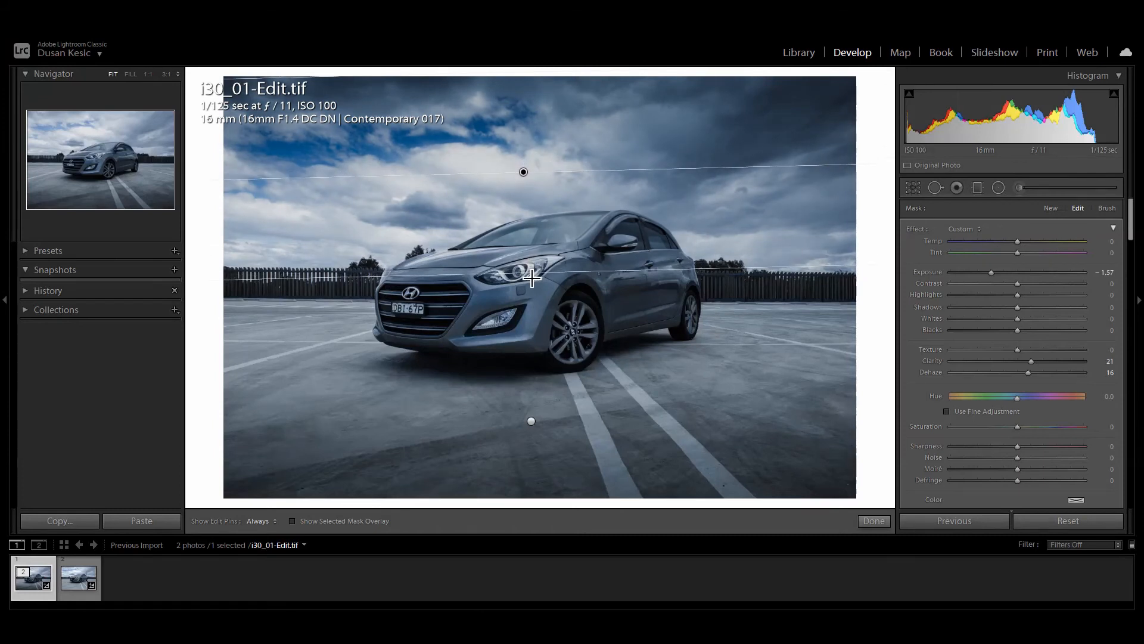
left_click_drag(532, 278, 532, 277)
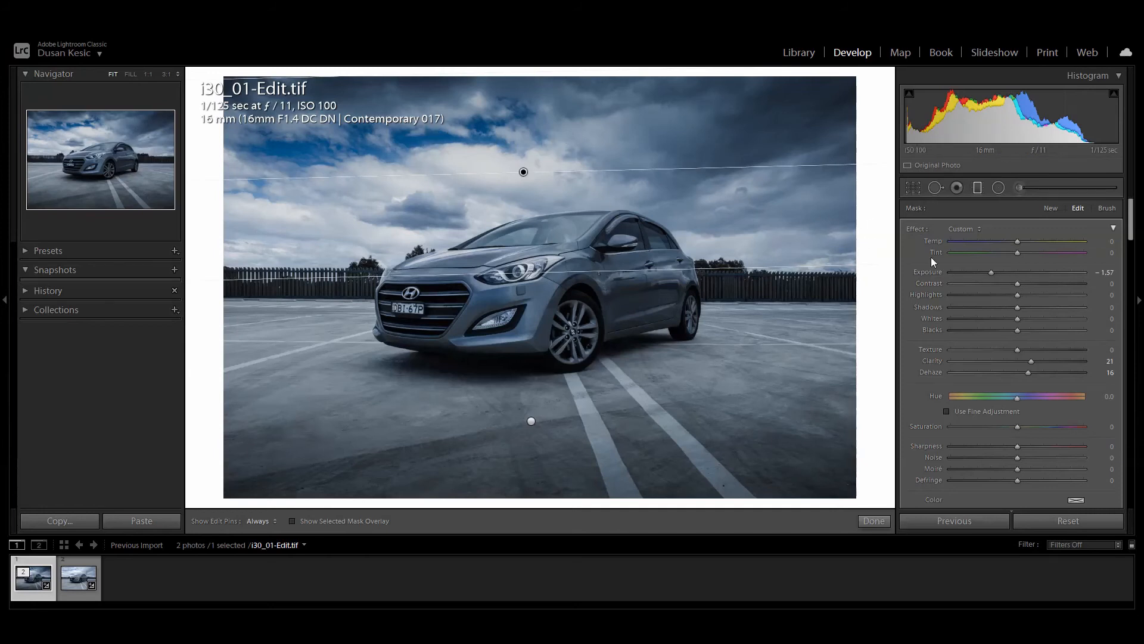
left_click_drag(992, 273, 1010, 273)
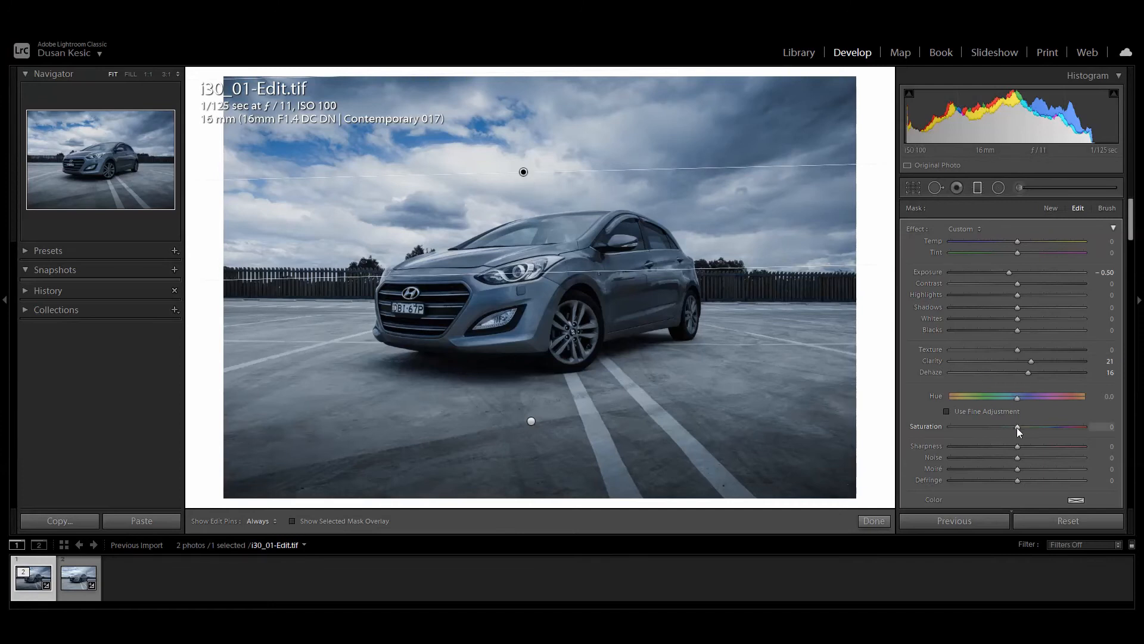
left_click_drag(1018, 427, 976, 423)
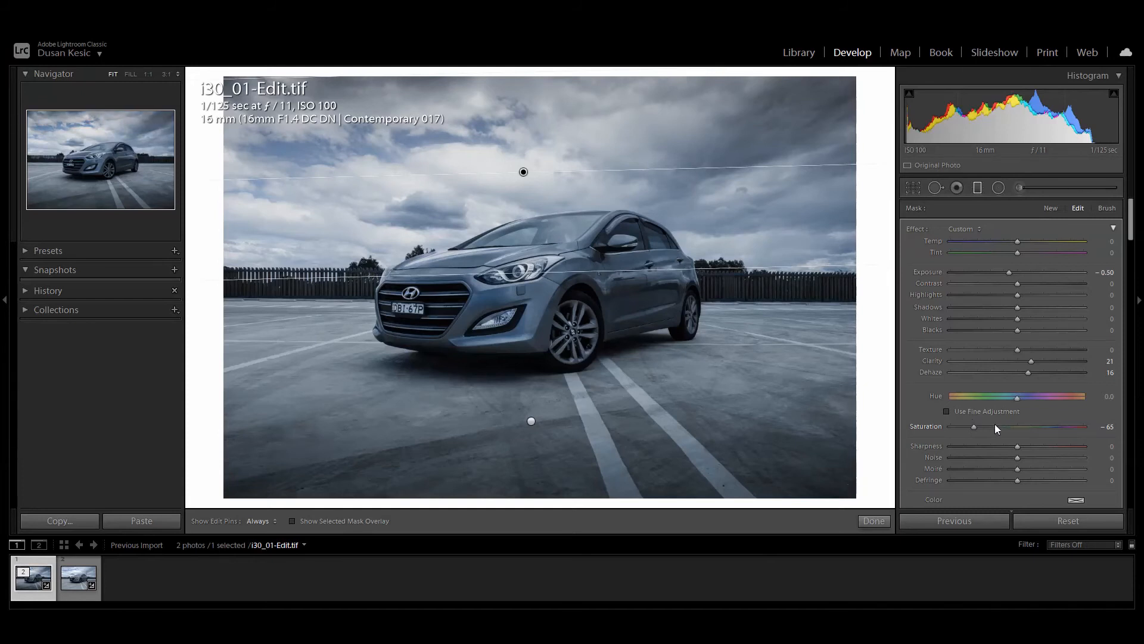
left_click(1017, 398)
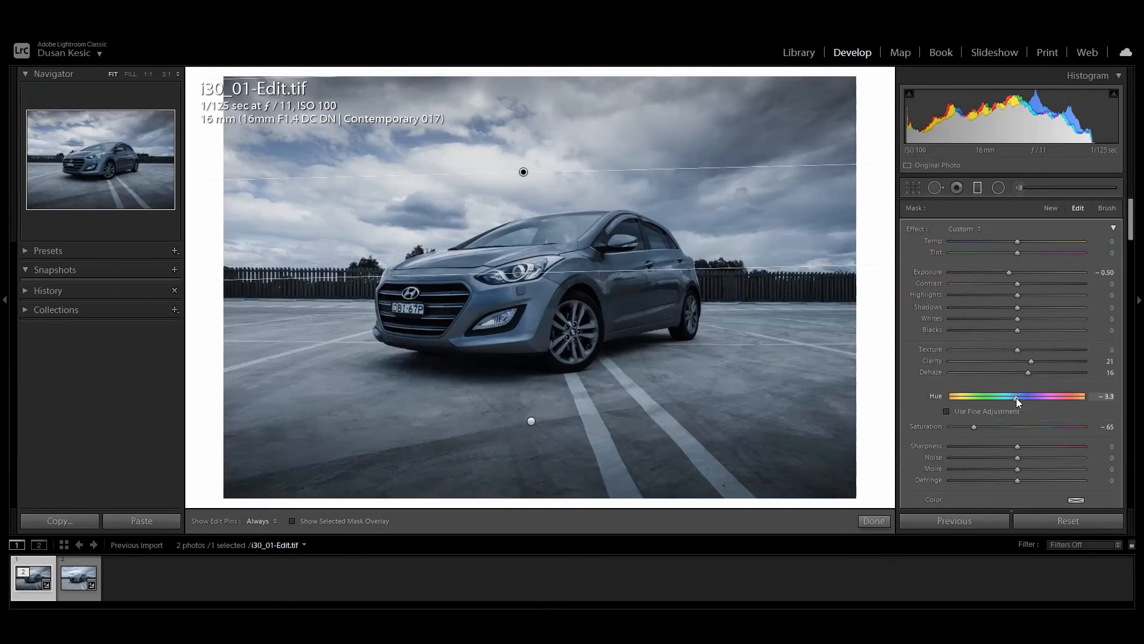
left_click_drag(1017, 398, 1013, 398)
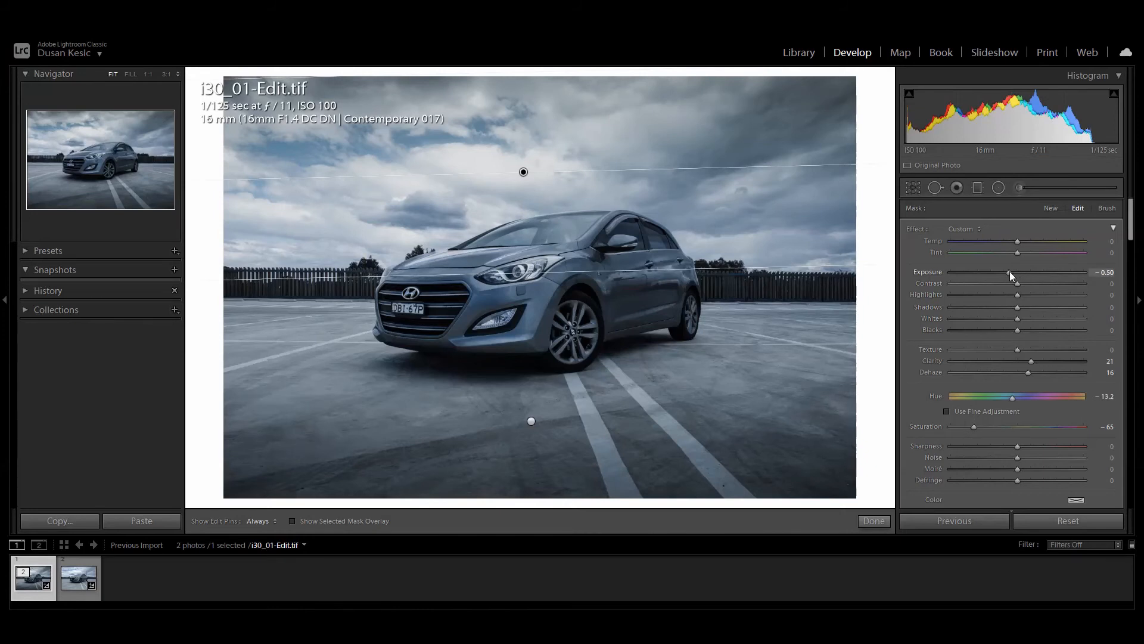
Refine the sky filter to Exposure −0.61 and Saturation −74, pull its lower edge up slightly, and finish the graduated filters.
left_click_drag(1010, 271, 1009, 271)
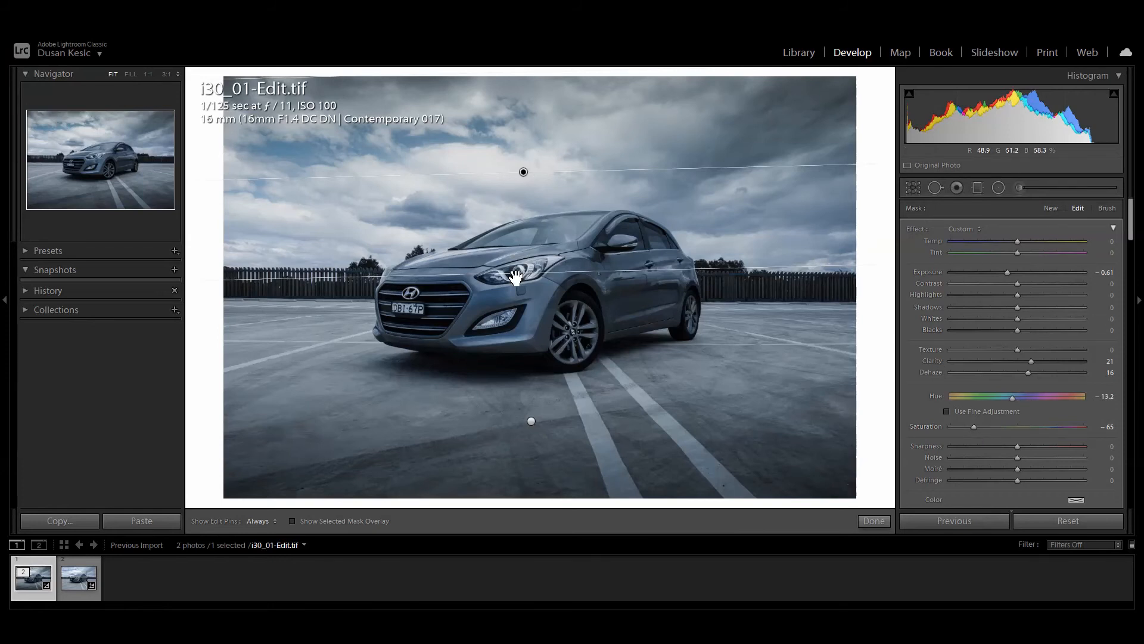
mouse_move(515, 275)
left_mouse_down()
mouse_move(516, 248)
mouse_move(516, 265)
left_mouse_up()
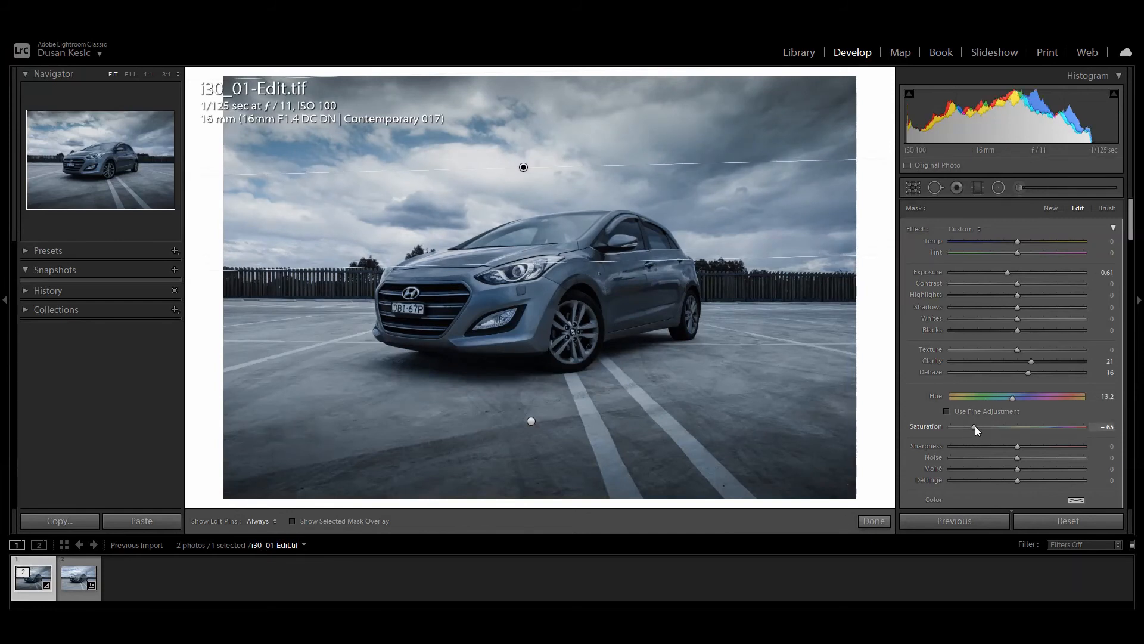
mouse_move(975, 426)
left_mouse_down()
mouse_move(957, 420)
mouse_move(969, 421)
left_mouse_up()
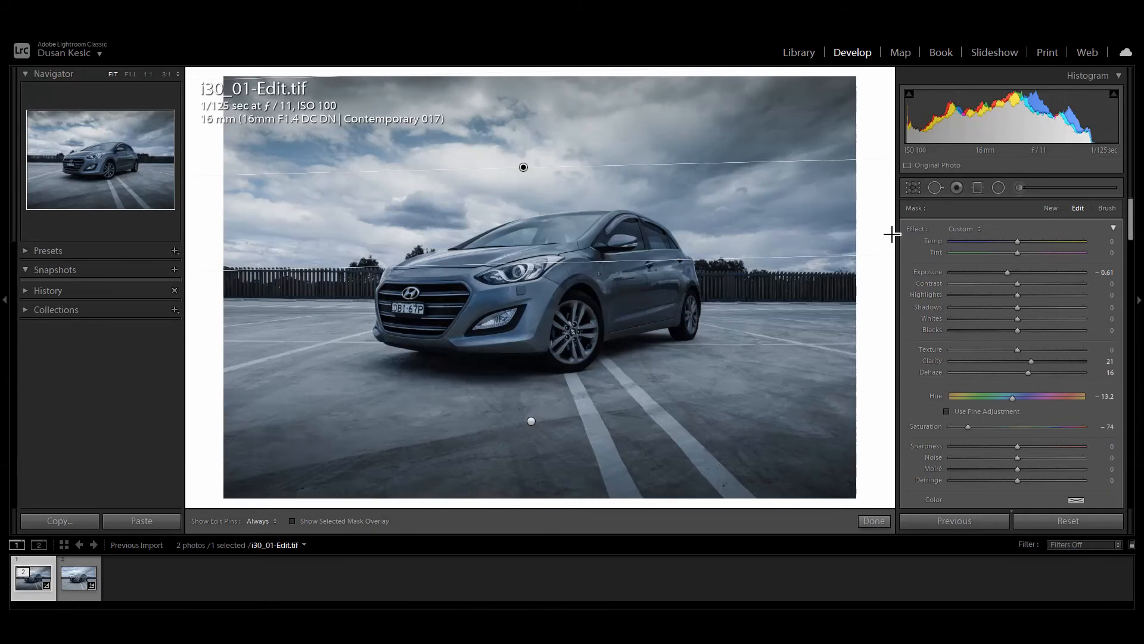
left_click(873, 521)
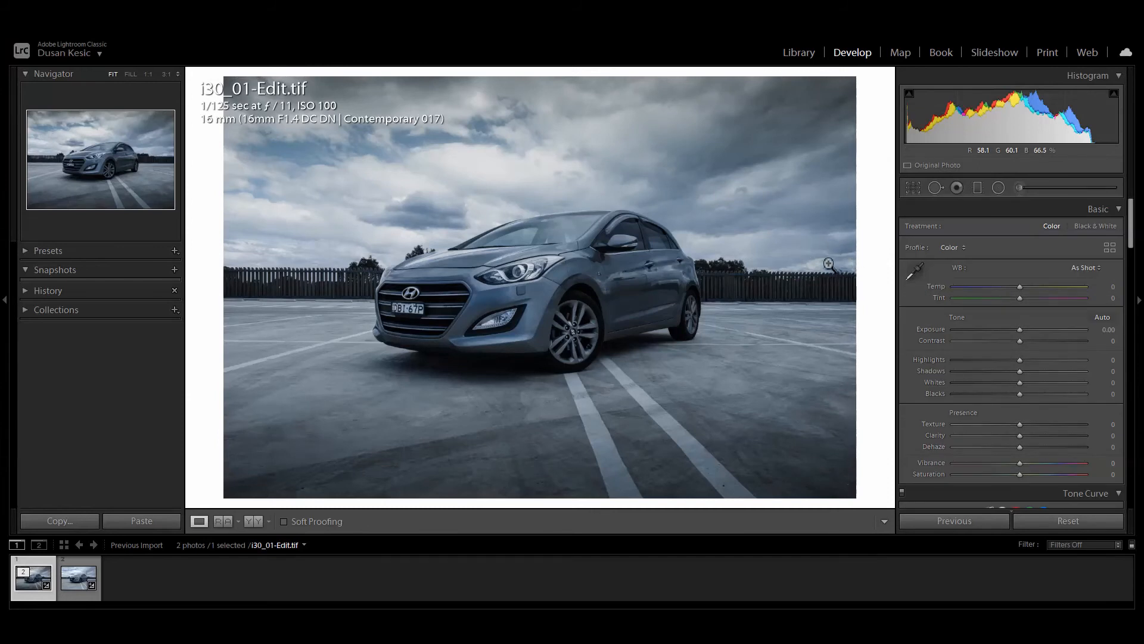
Draw a radial filter around the whole car and set its range mask to Color.
left_click(998, 188)
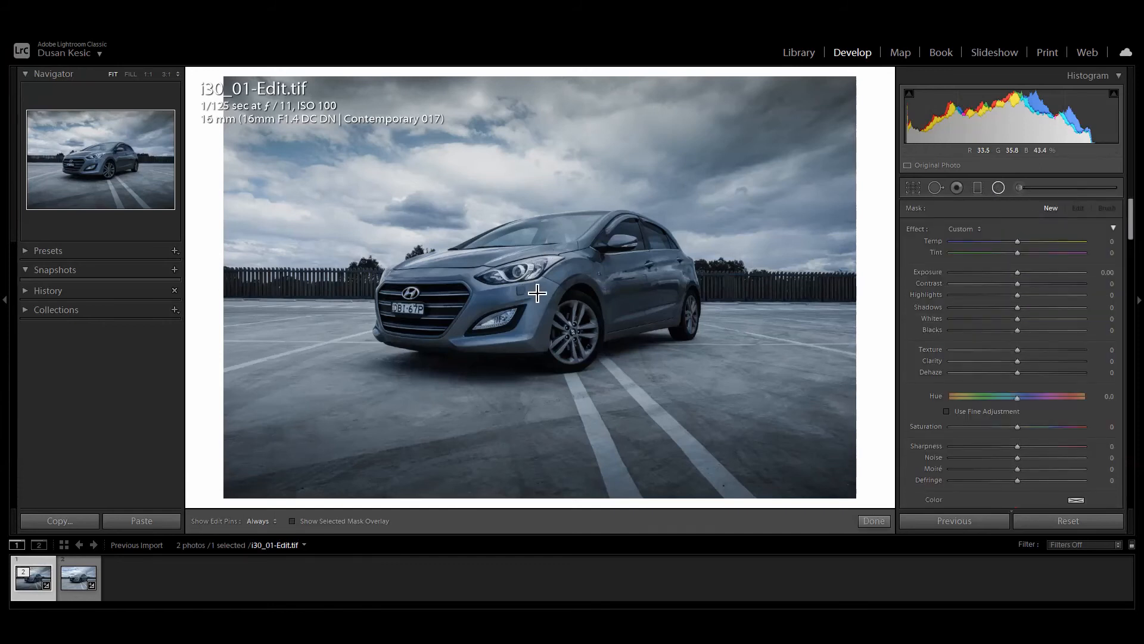
mouse_move(537, 290)
left_mouse_down()
mouse_move(674, 311)
mouse_move(775, 413)
mouse_move(539, 292)
left_mouse_up()
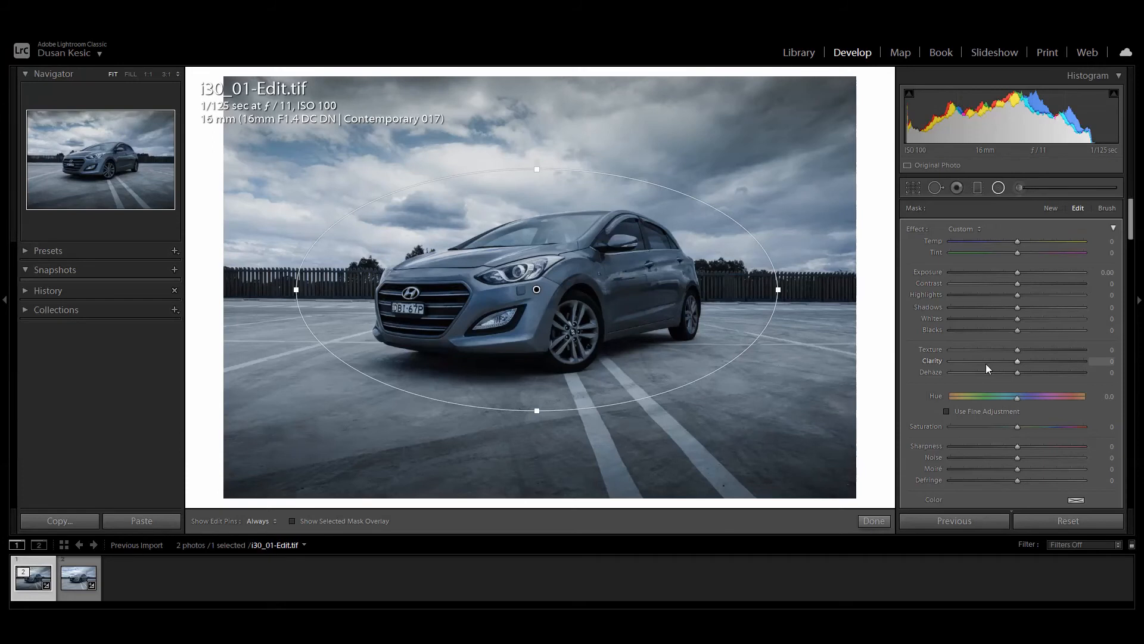
scroll(971, 353, "down", 3)
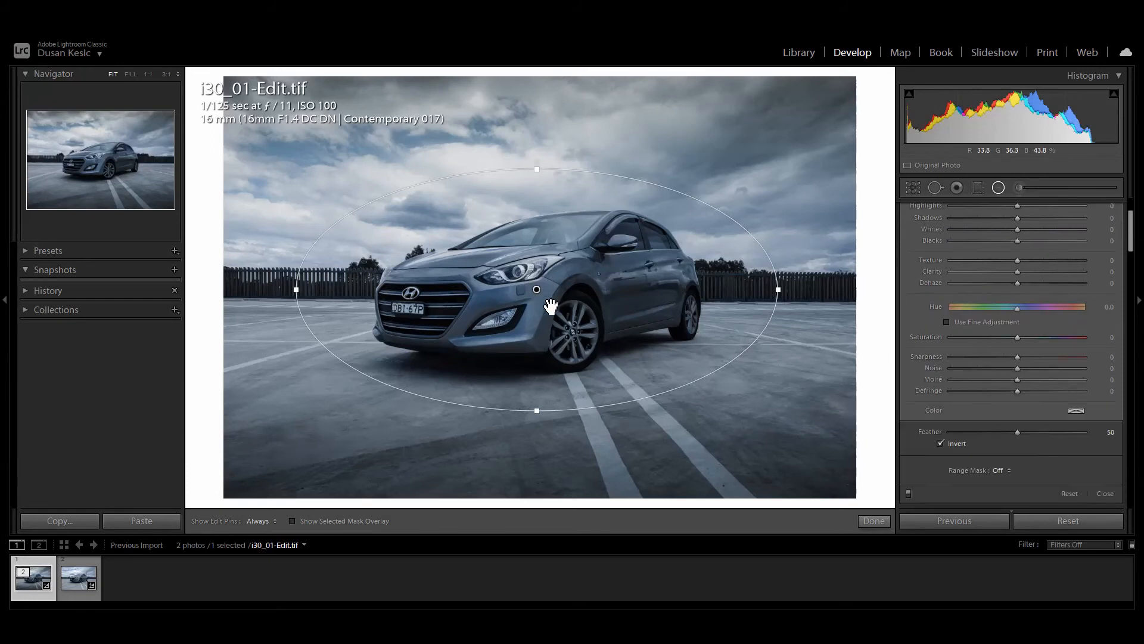
scroll(1008, 352, "down", 3)
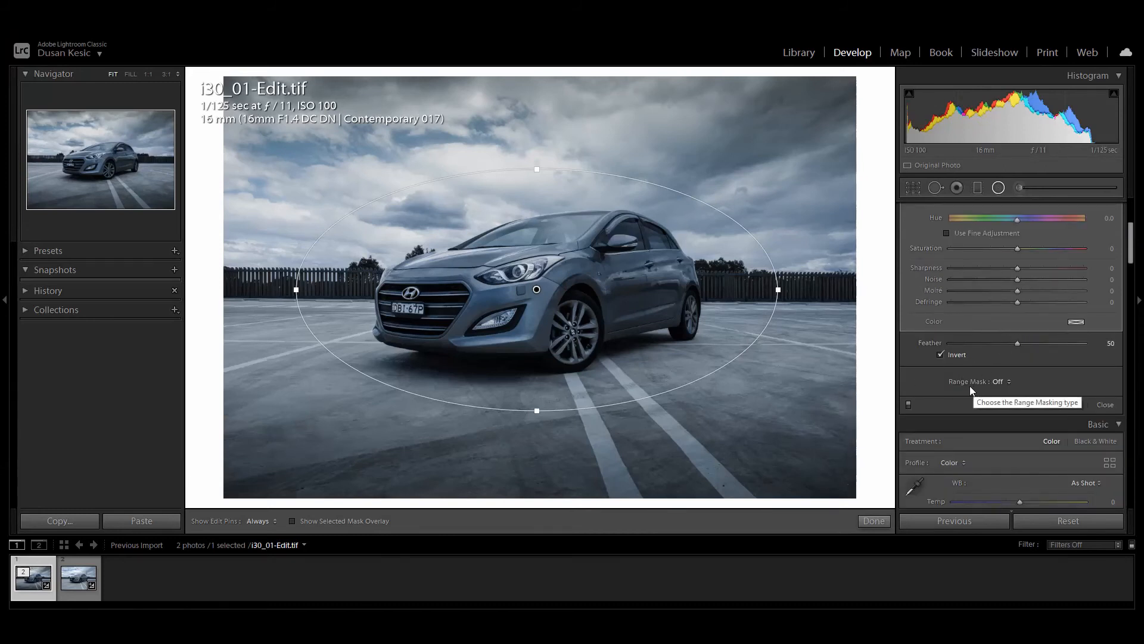
left_click(1001, 382)
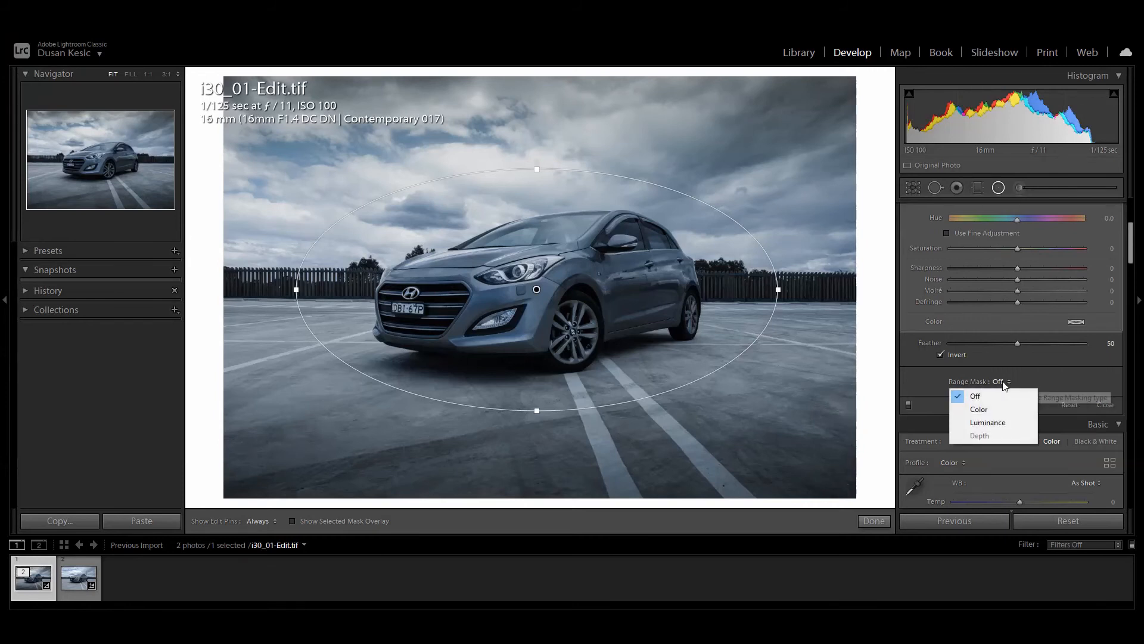
left_click(987, 410)
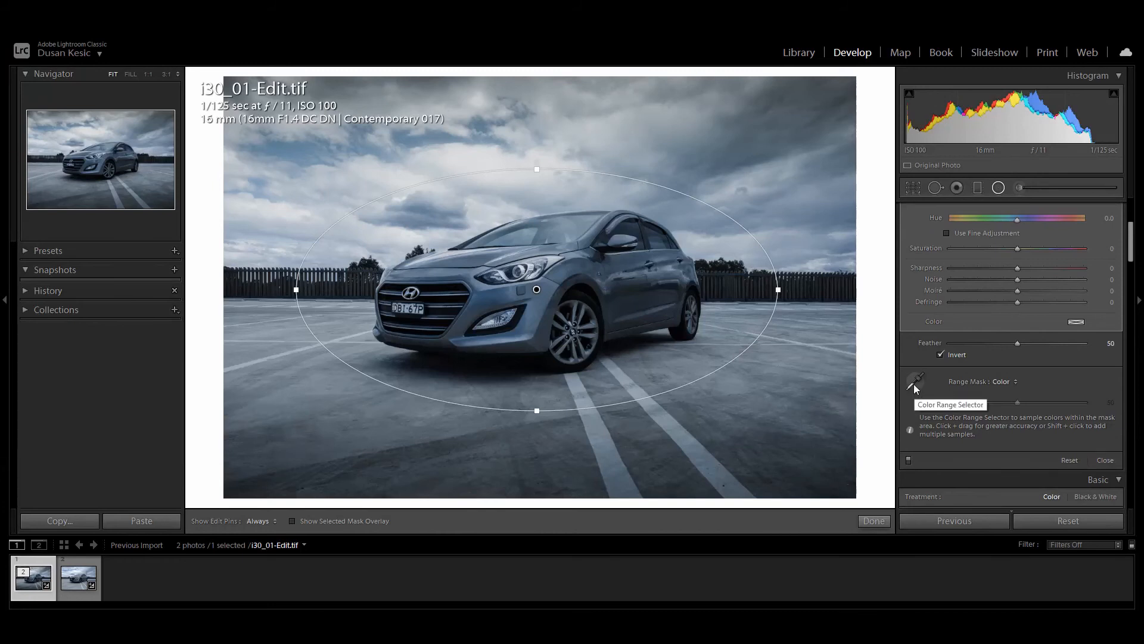
Sample the colours of the car's bonnet for the radial filter's range mask and check the coverage with the mask overlay.
left_click(915, 385)
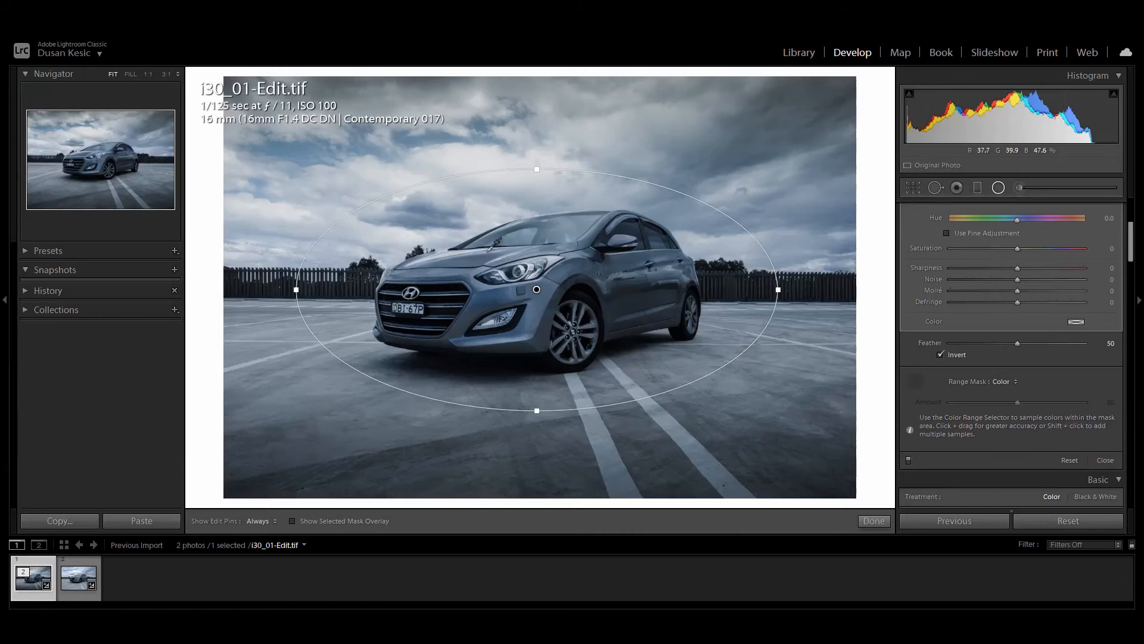
left_click_drag(487, 252, 511, 263)
key("o")
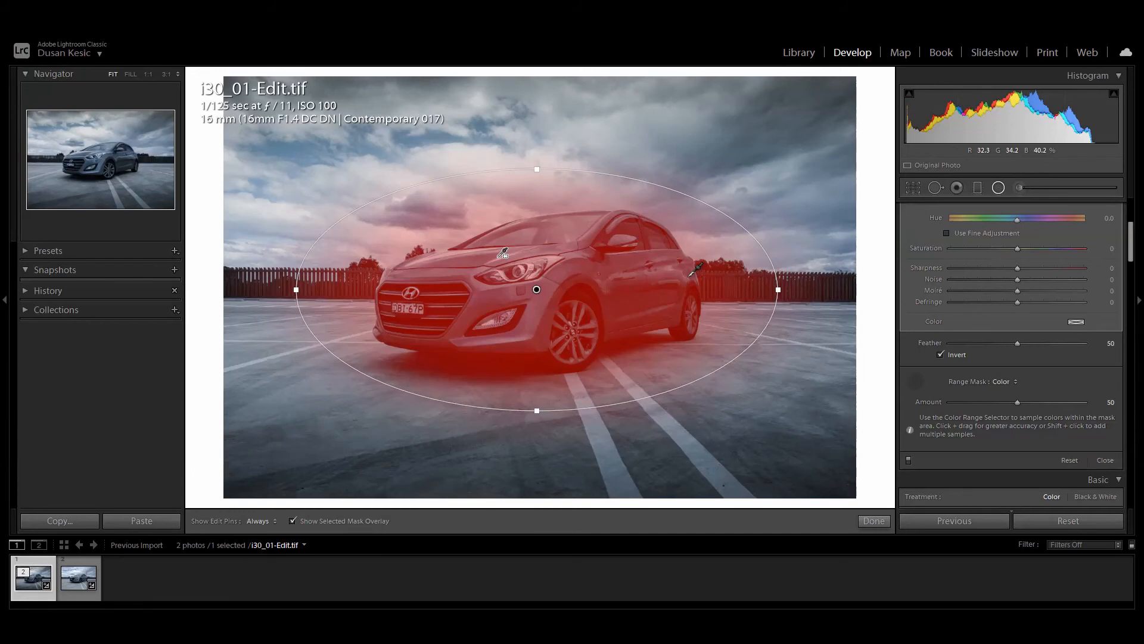
key("o")
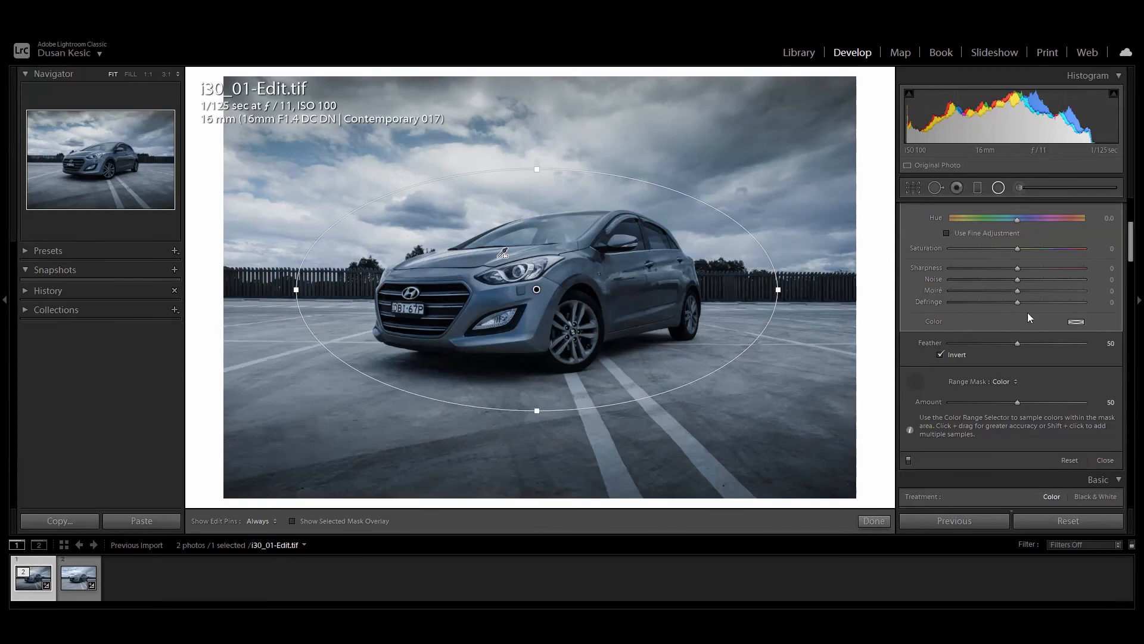
Brighten the car with the radial filter by setting Exposure to 0.25 and Clarity to about 16.
scroll(1024, 316, "up", 5)
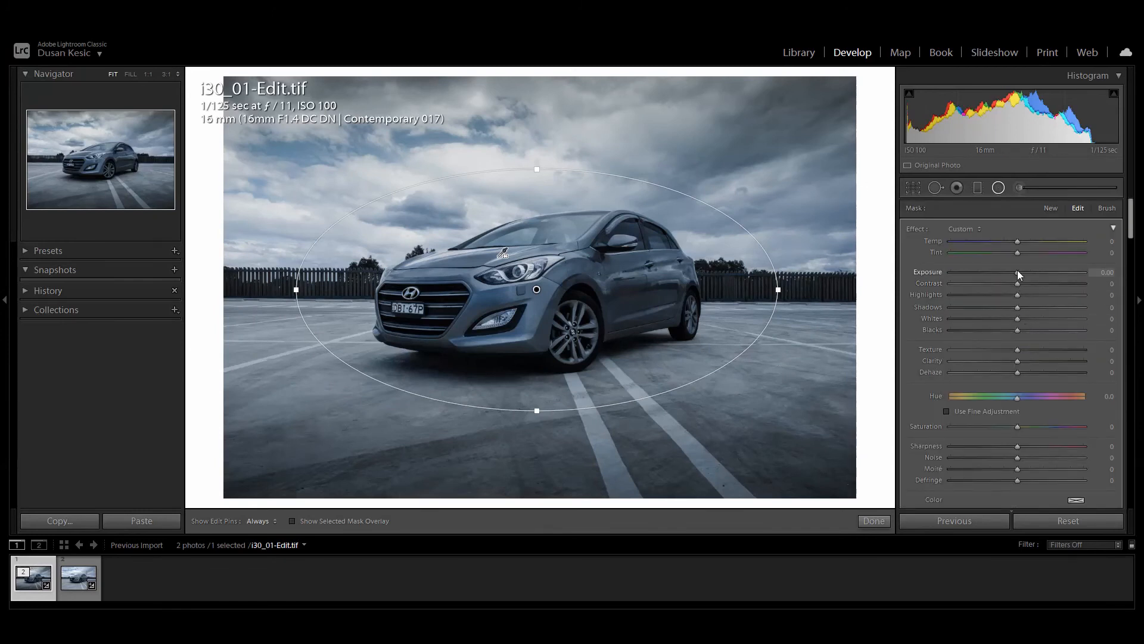
left_click_drag(1017, 272, 1022, 273)
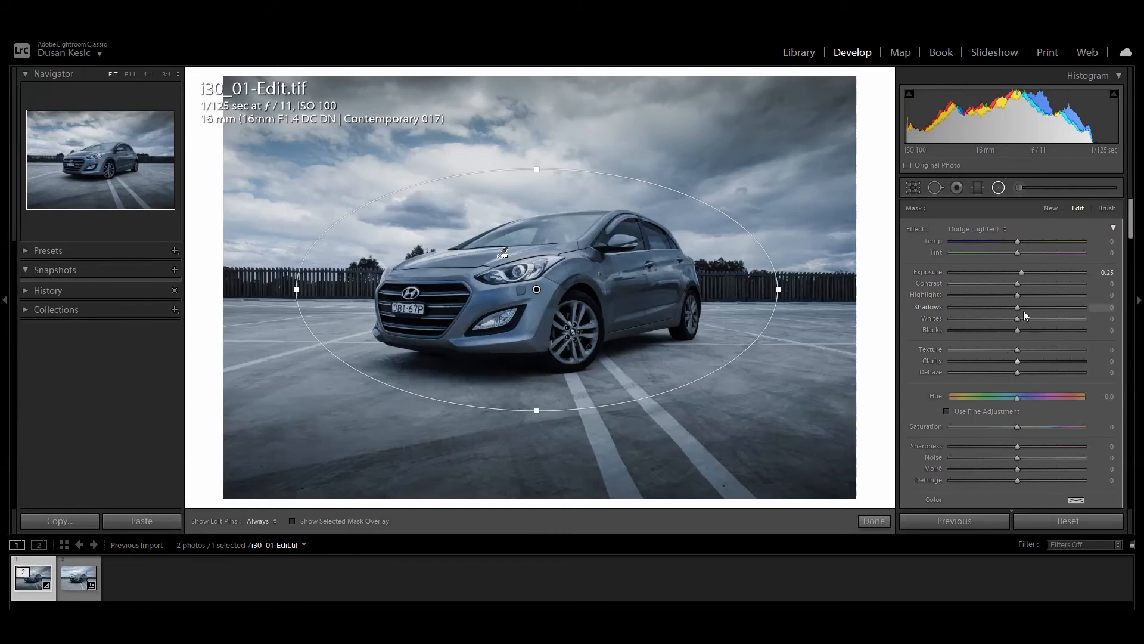
left_click_drag(1017, 362, 1028, 362)
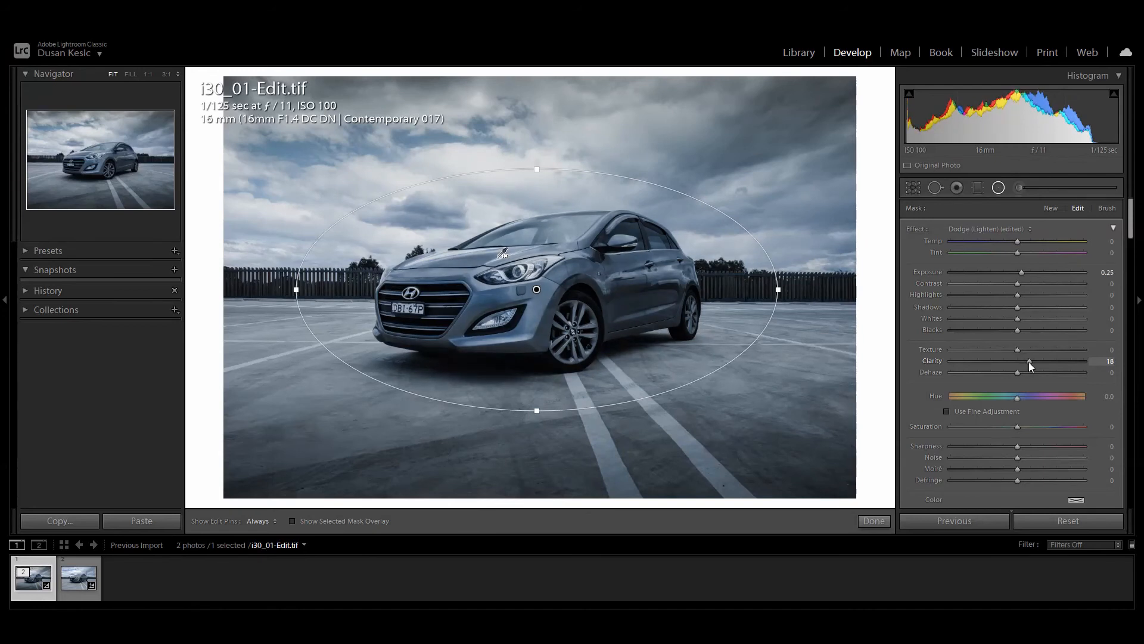
Refine the car's radial filter to Exposure 0.29, Shadows 4, Texture 10 and Clarity 19, and finish it.
left_click_drag(1027, 362, 1031, 362)
left_click_drag(1019, 307, 1022, 307)
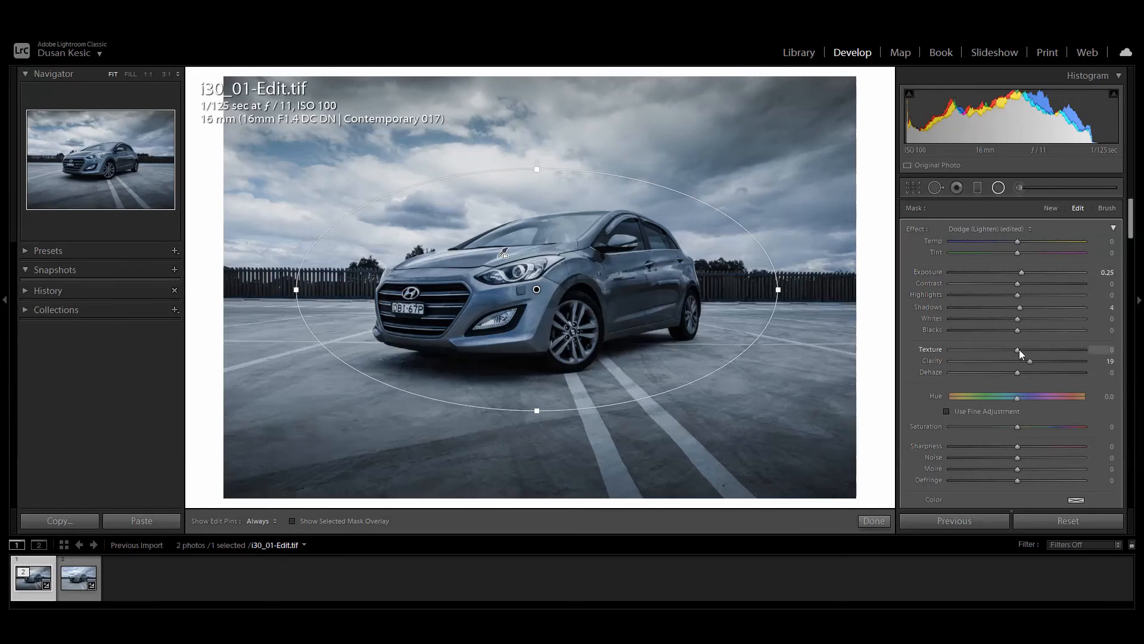
left_click_drag(1019, 350, 1025, 351)
left_click_drag(1021, 273, 1022, 273)
left_click(880, 519)
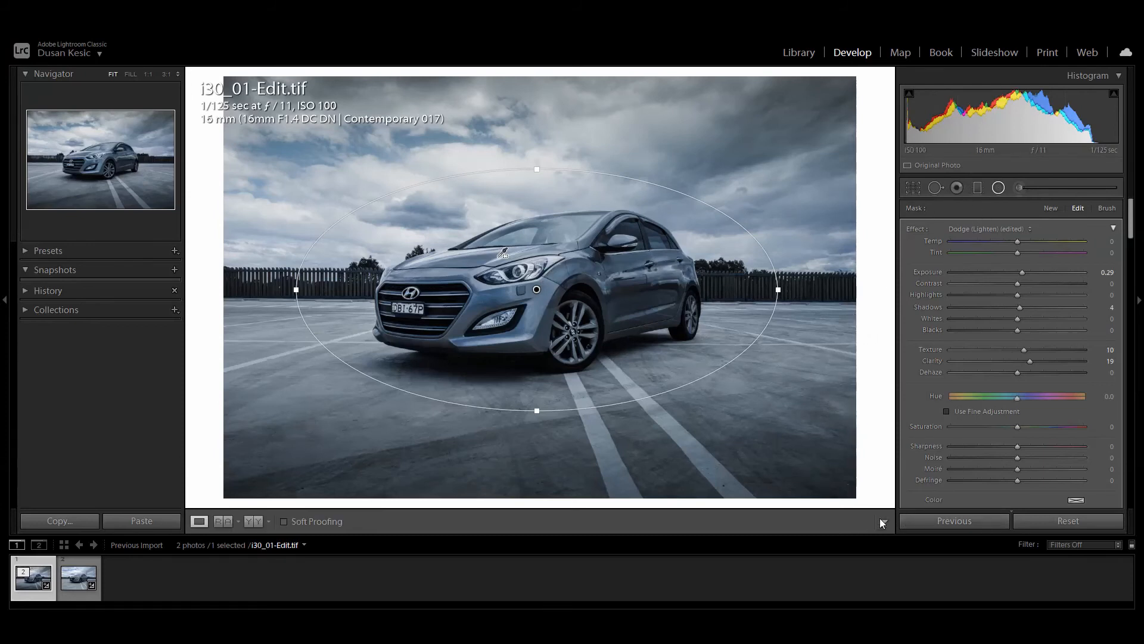
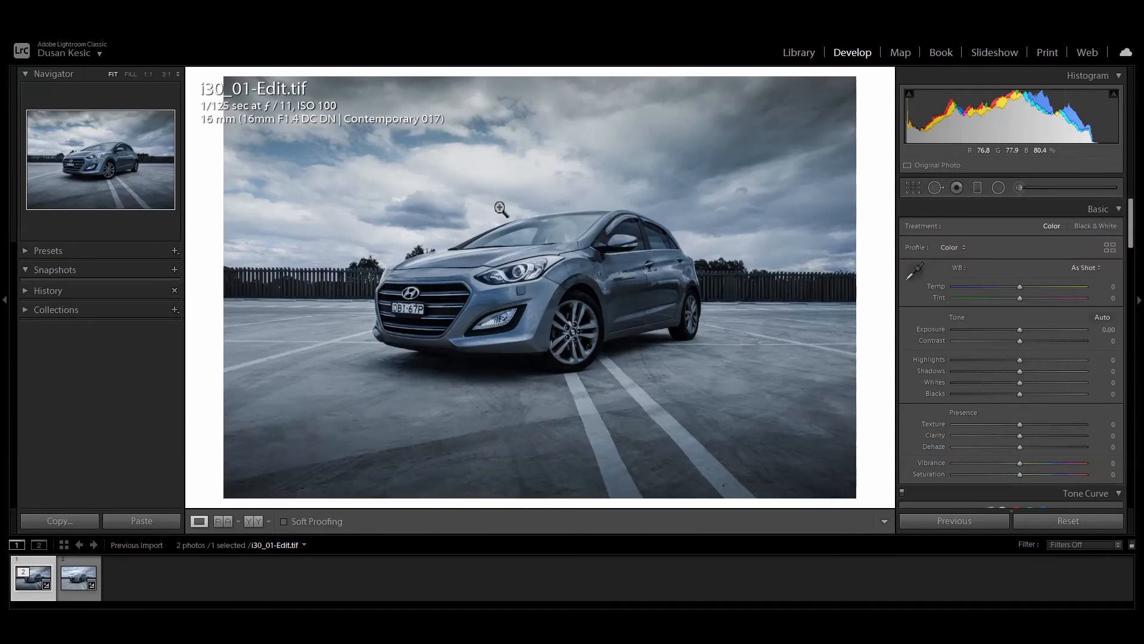
Draw a diagonal graduated filter across the car's front, set Exposure to 0.29 and shift its upper edge slightly down.
left_click(979, 189)
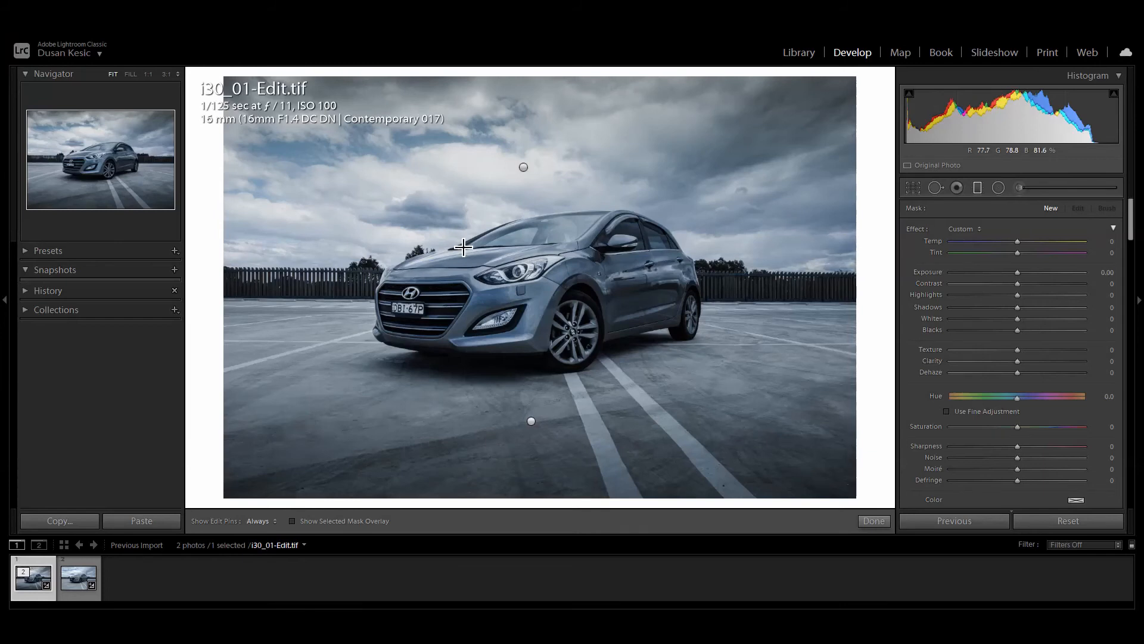
left_click_drag(464, 247, 503, 350)
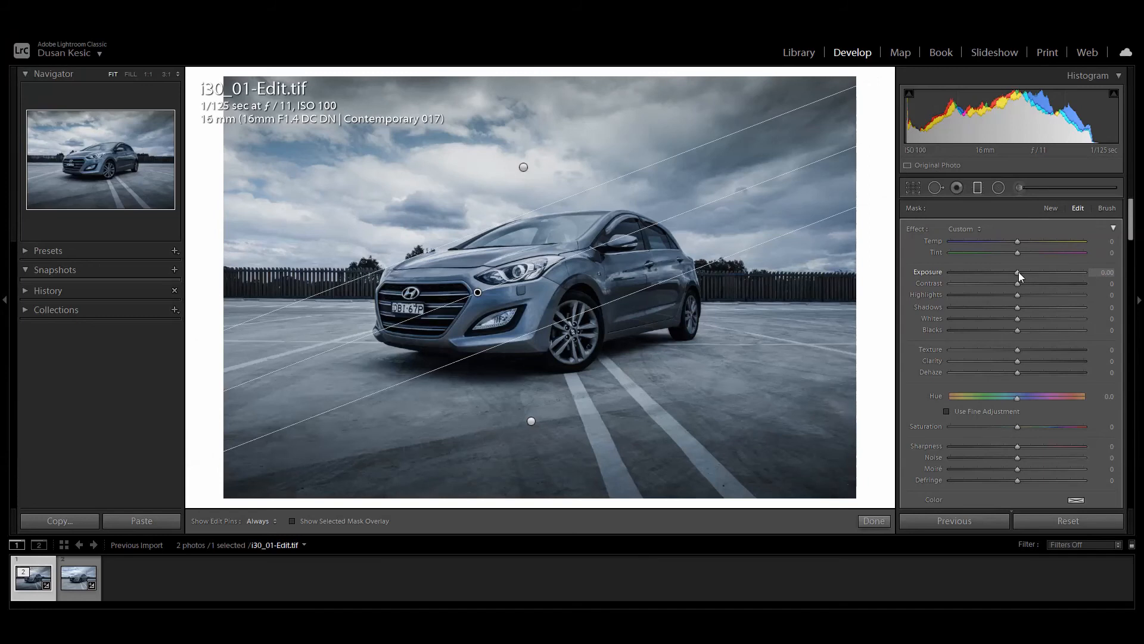
left_click_drag(1018, 272, 1024, 273)
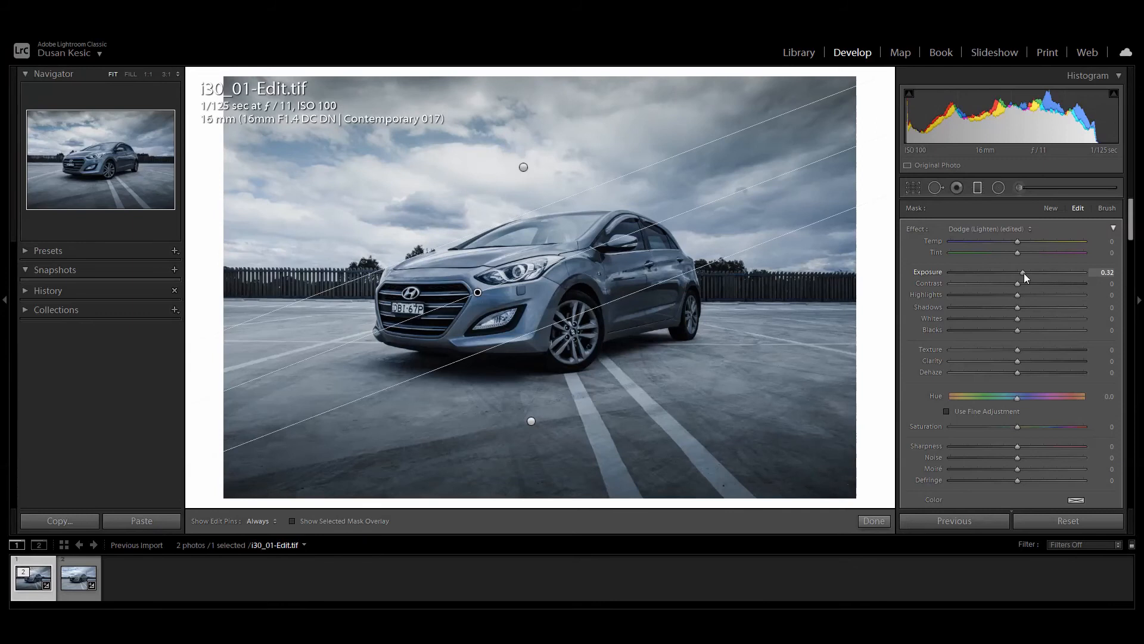
left_click_drag(1024, 273, 1024, 273)
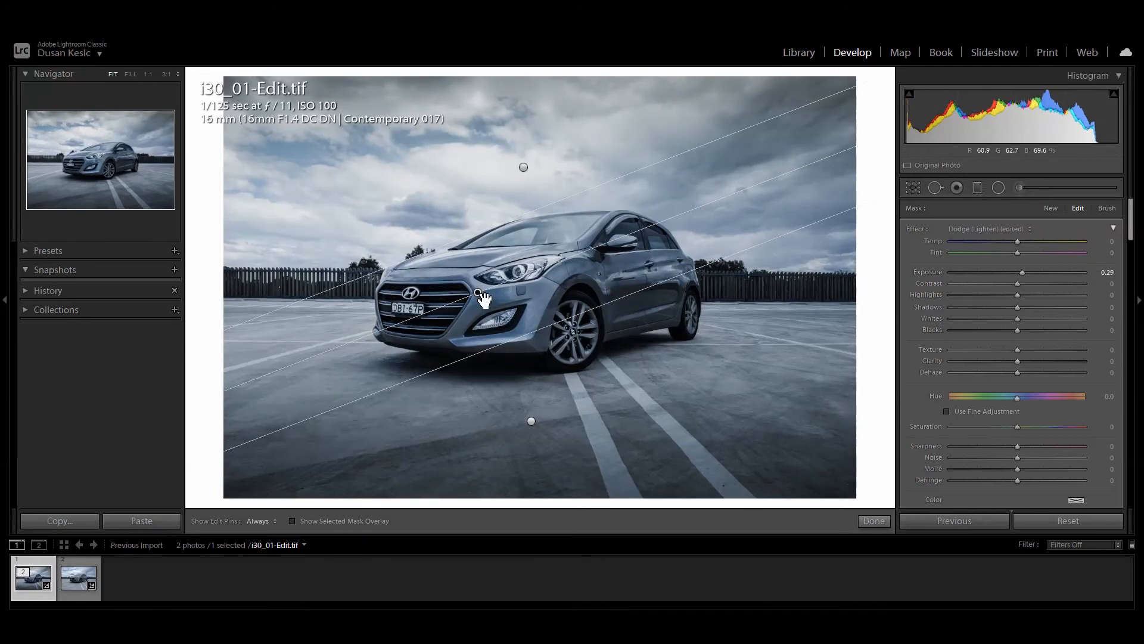
left_click_drag(463, 243, 460, 247)
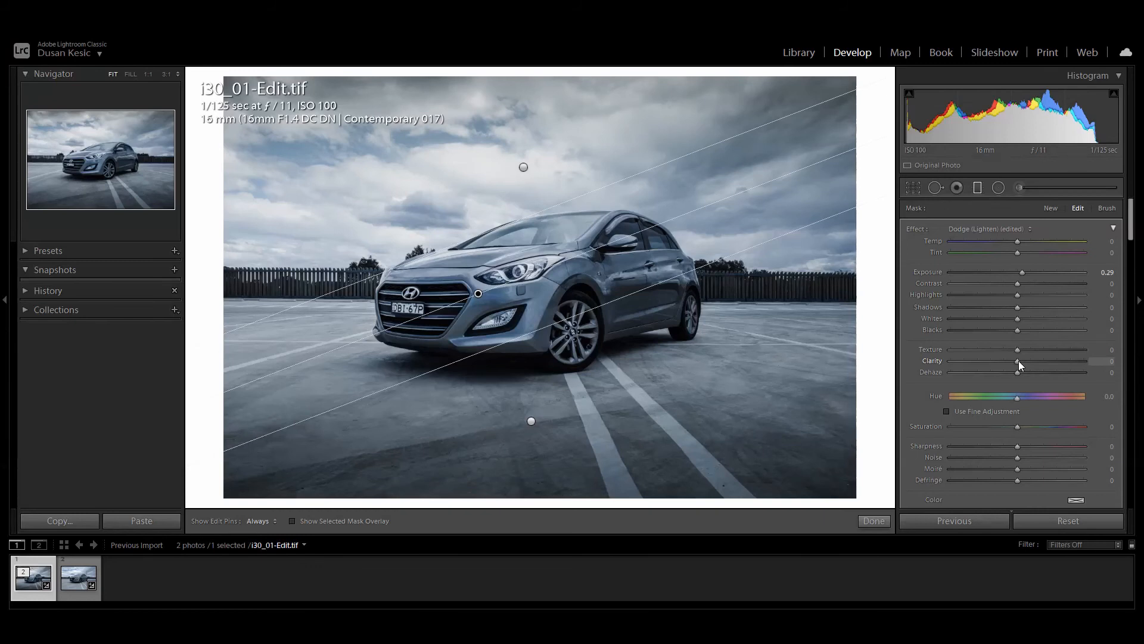
Set the diagonal filter's Clarity to 4 and Whites to 15, and finish it.
left_click_drag(1018, 362, 1021, 362)
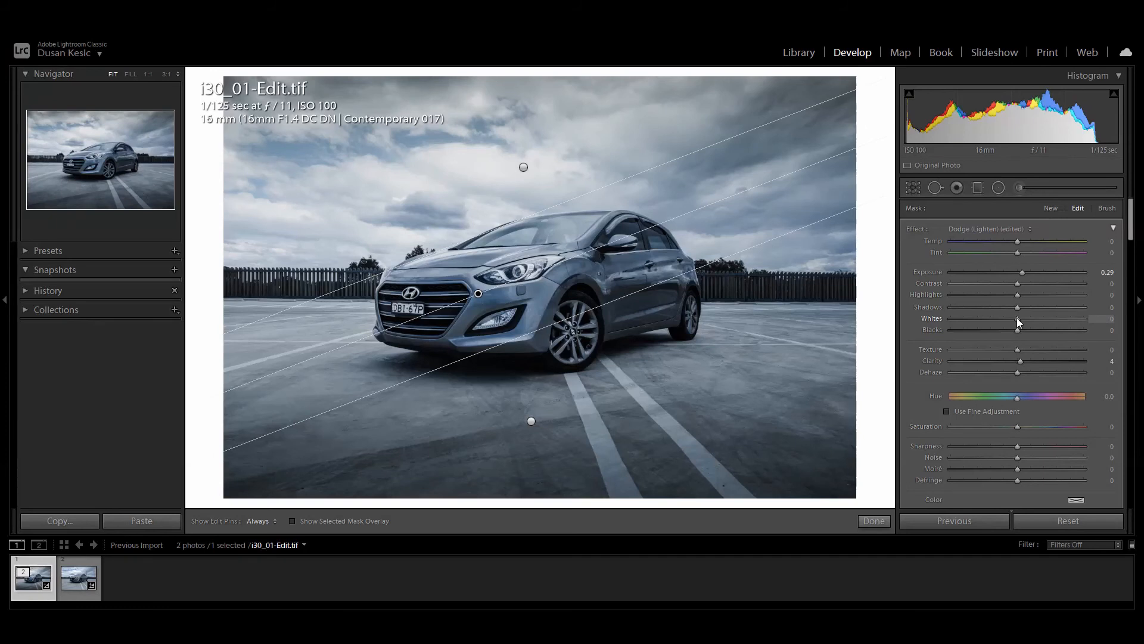
left_click_drag(1017, 318, 1027, 319)
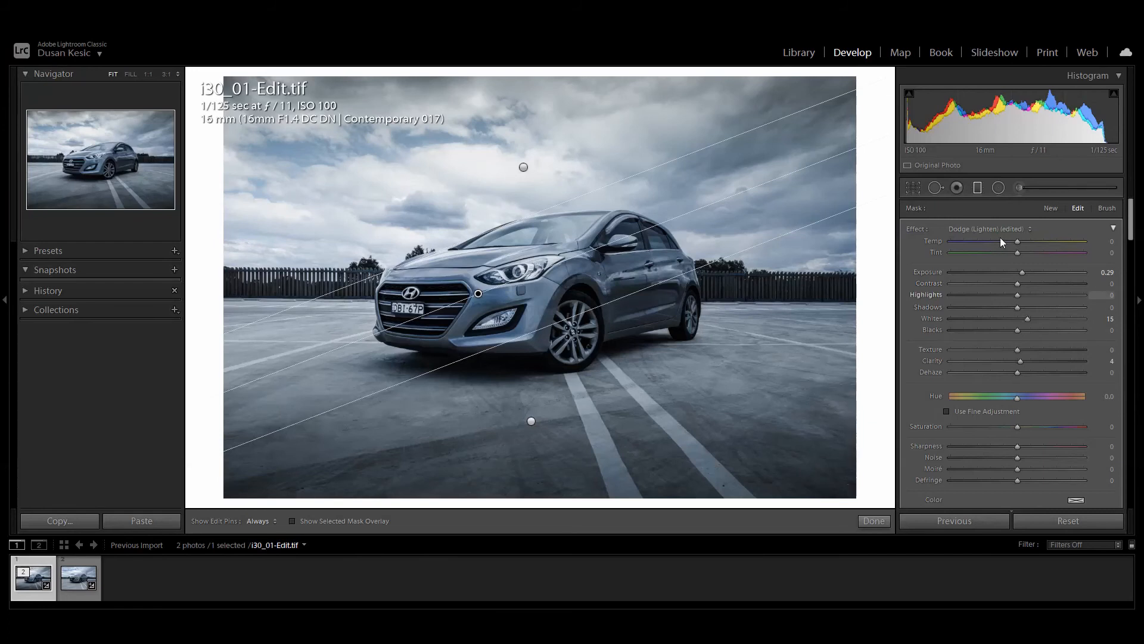
left_click(874, 521)
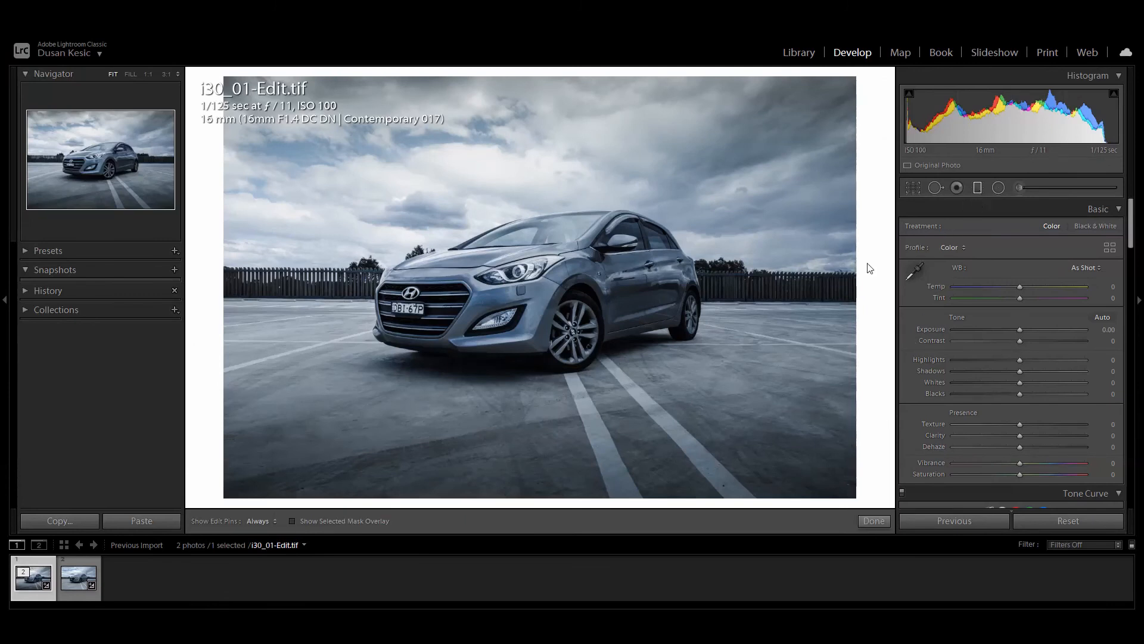
Raise the upper edge of the foreground's graduated filter slightly, set Exposure to −1.79 and finish it.
left_click(978, 189)
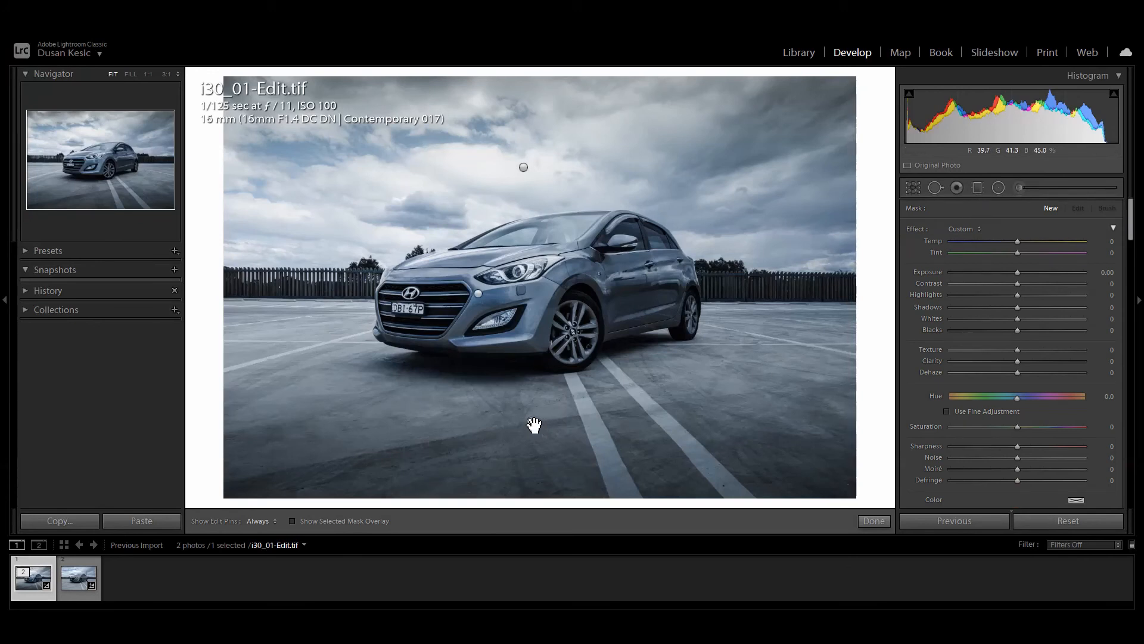
left_click_drag(530, 423, 561, 339)
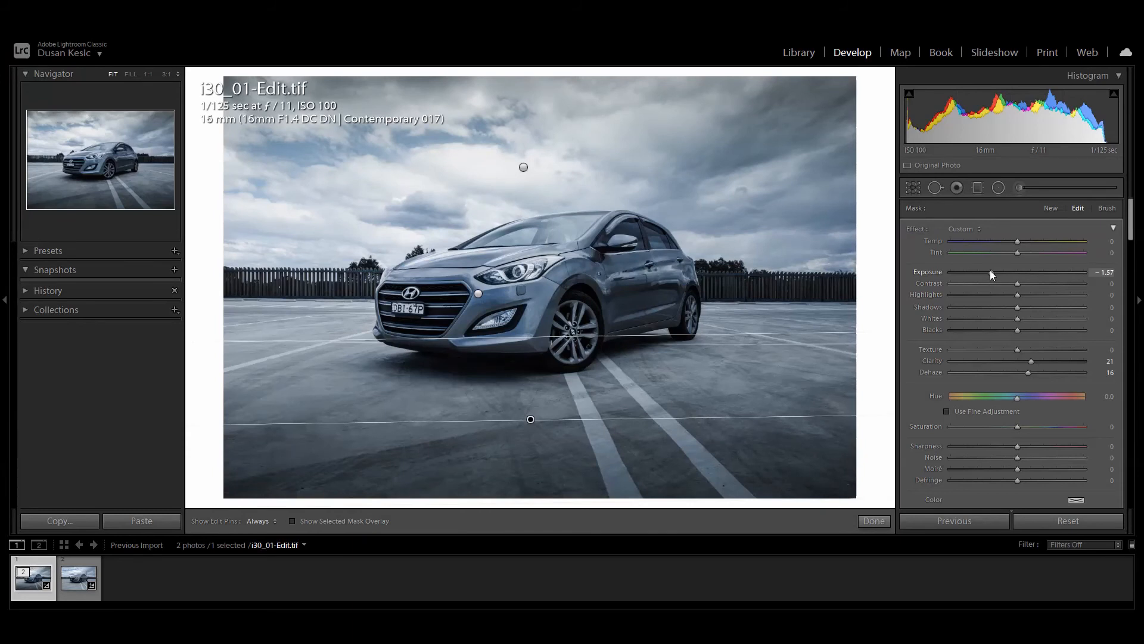
left_click_drag(991, 272, 986, 267)
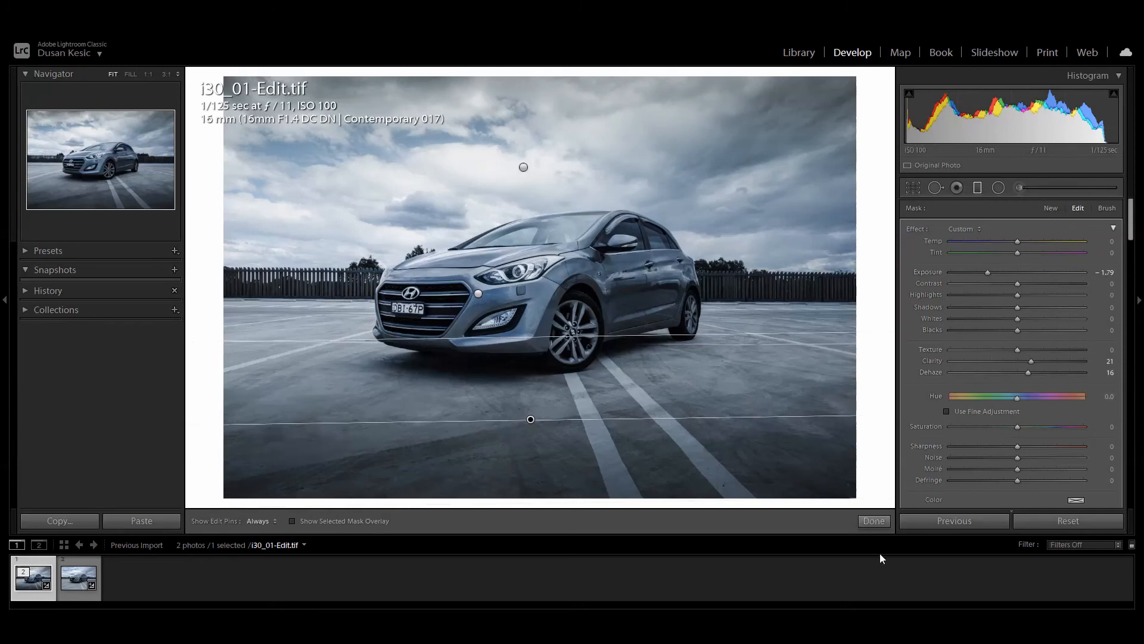
left_click(873, 521)
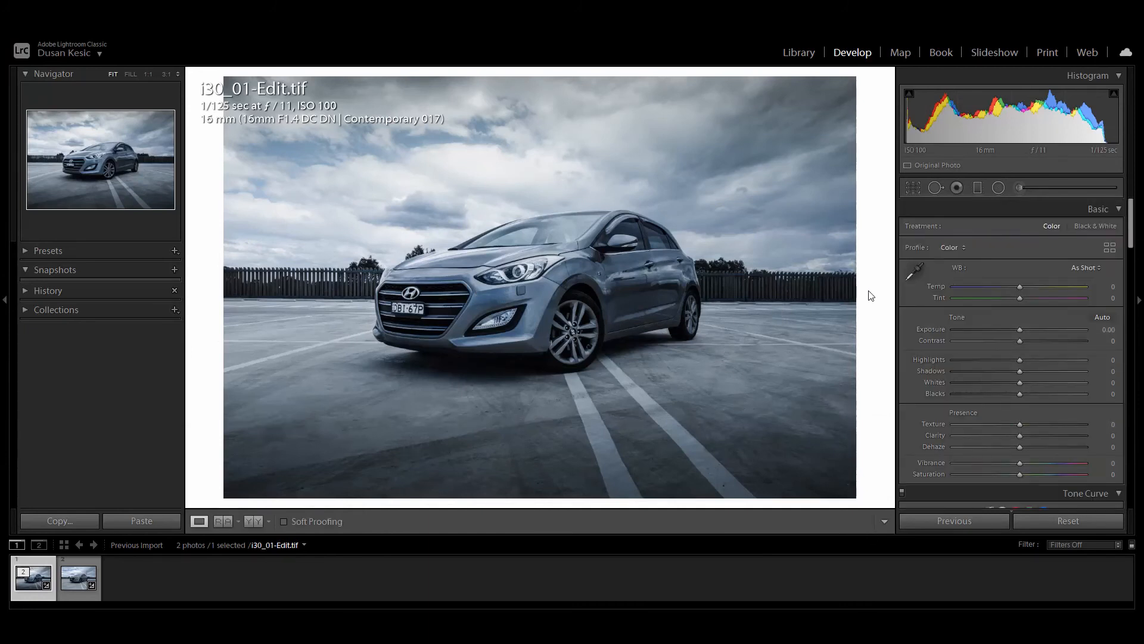
left_click(979, 188)
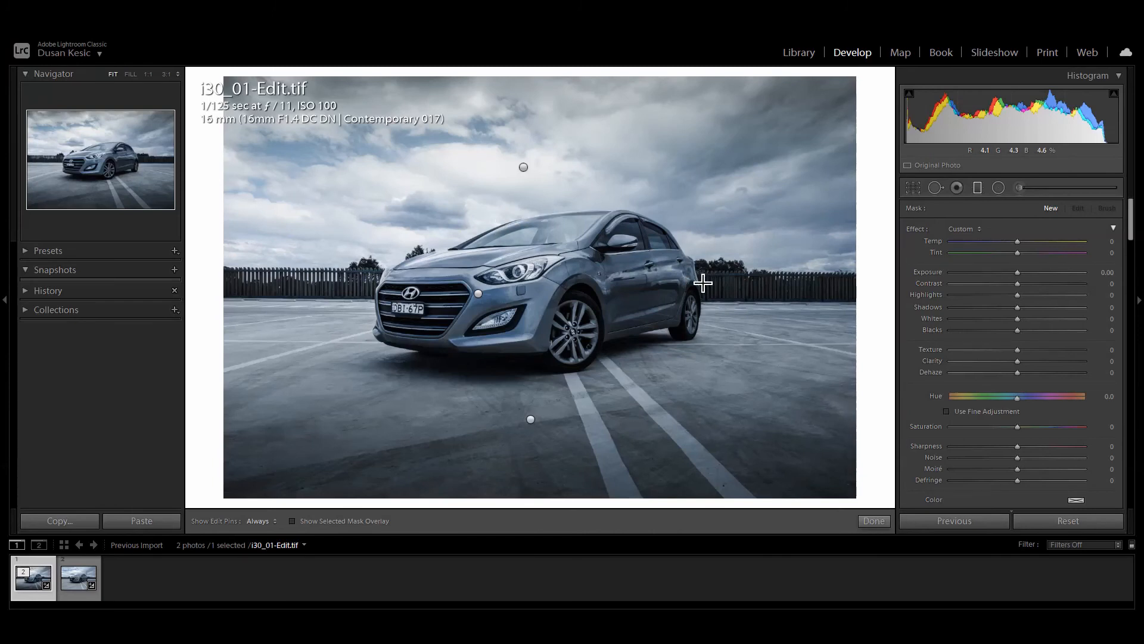
left_click_drag(703, 283, 565, 288)
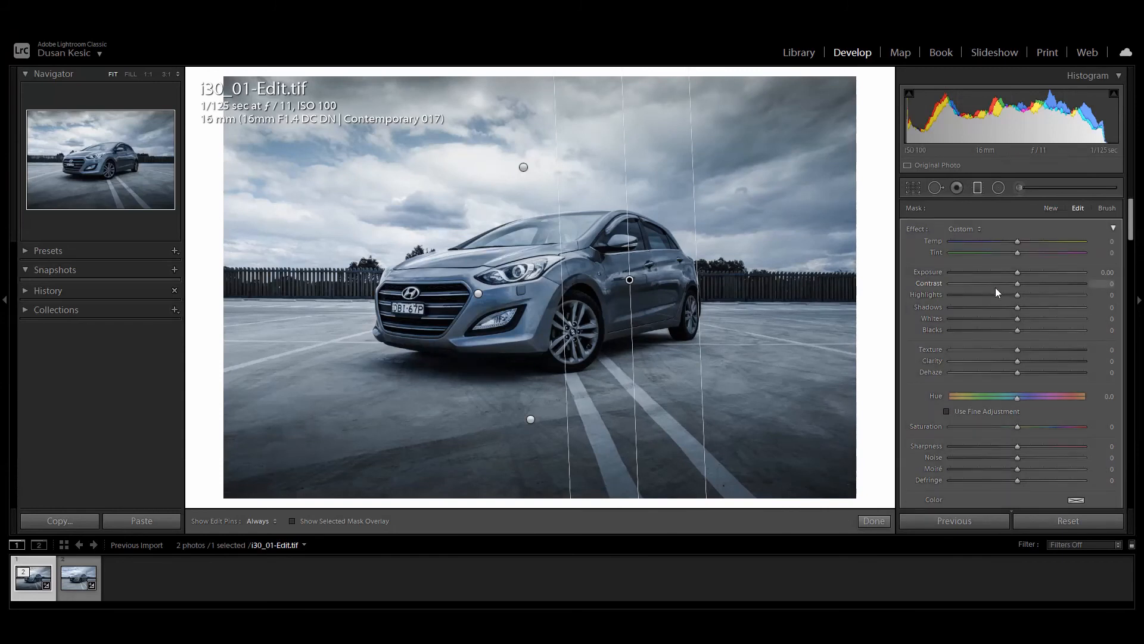
left_click_drag(1017, 273, 1021, 272)
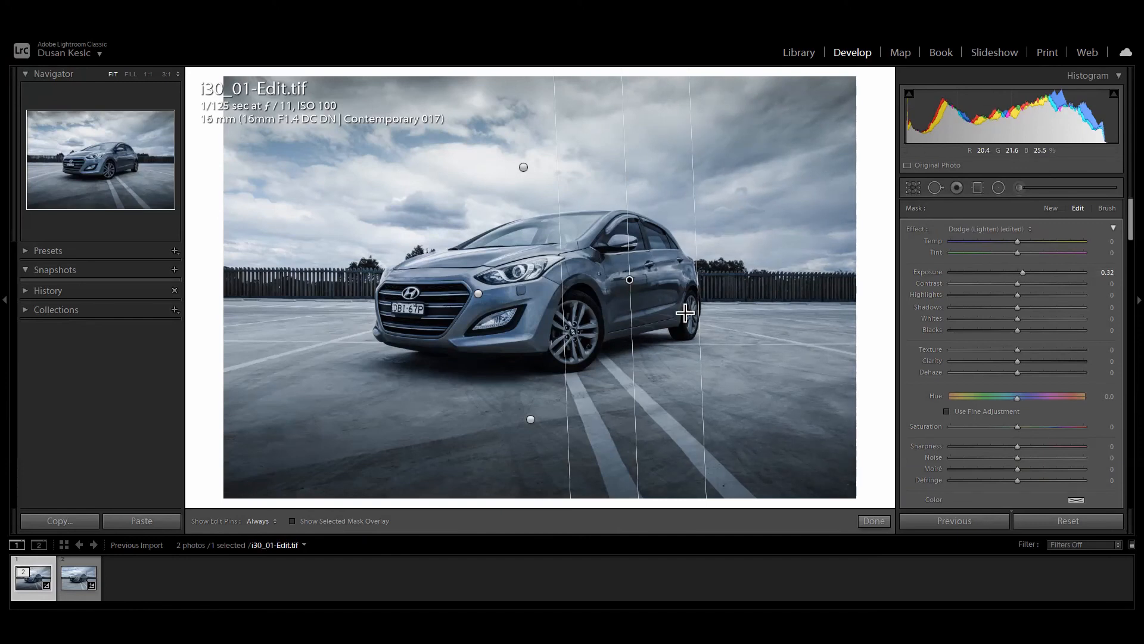
key("Delete")
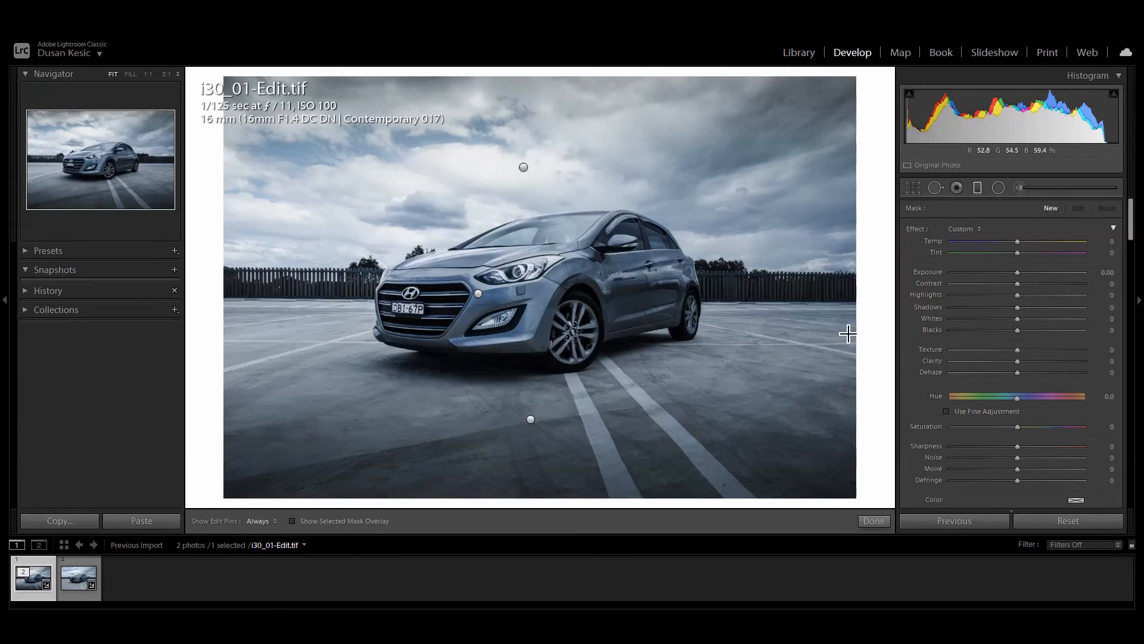
left_click_drag(871, 336, 524, 339)
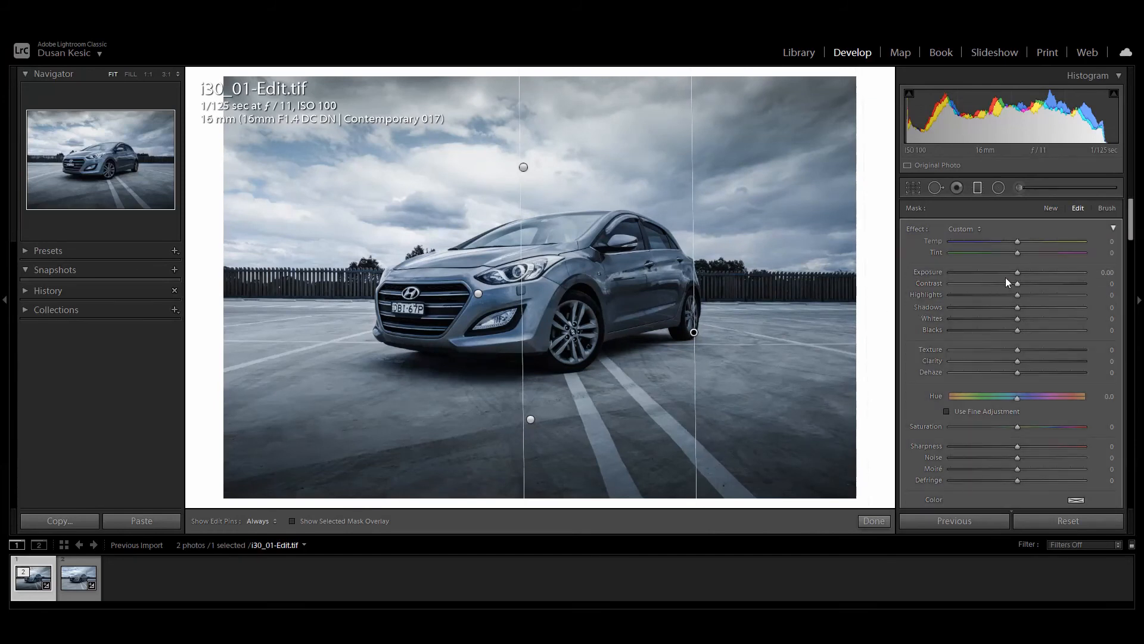
left_click_drag(1017, 271, 1020, 273)
left_click_drag(1022, 272, 1027, 272)
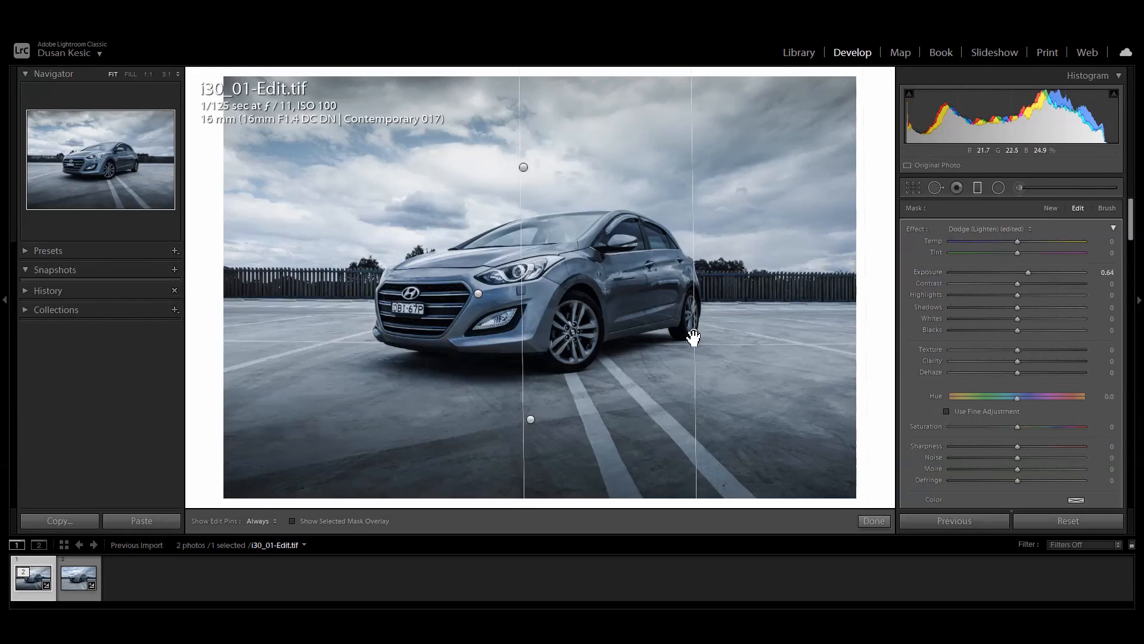
key("Delete")
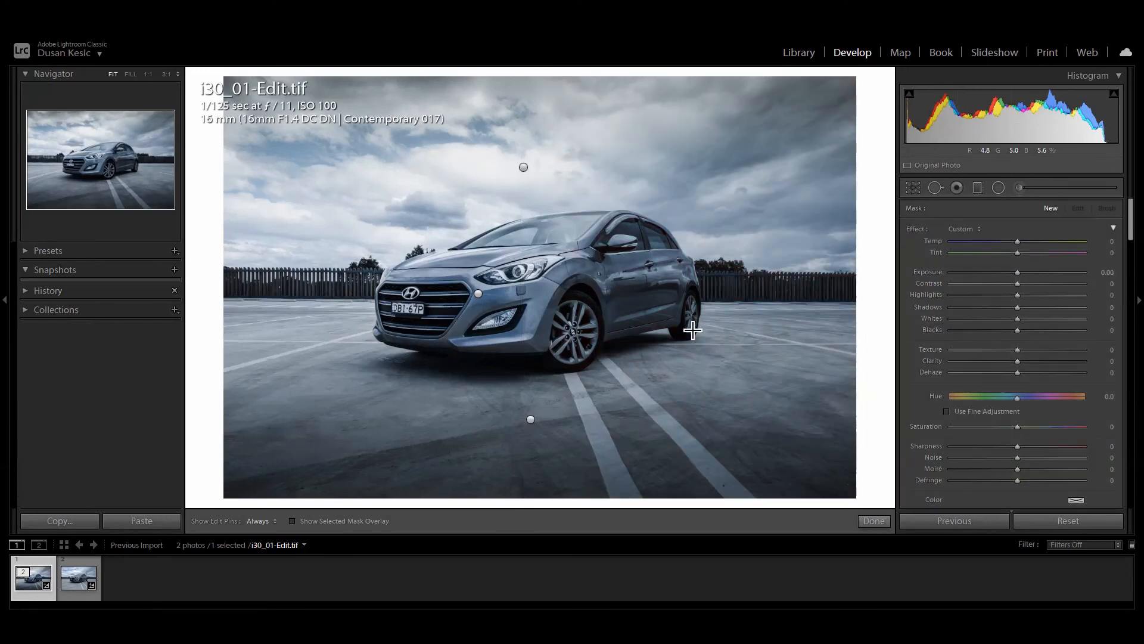
Draw a diagonal graduated filter centred on the front wheel with Exposure 0.07, Clarity 12 and Whites 7.
left_click_drag(587, 361, 575, 279)
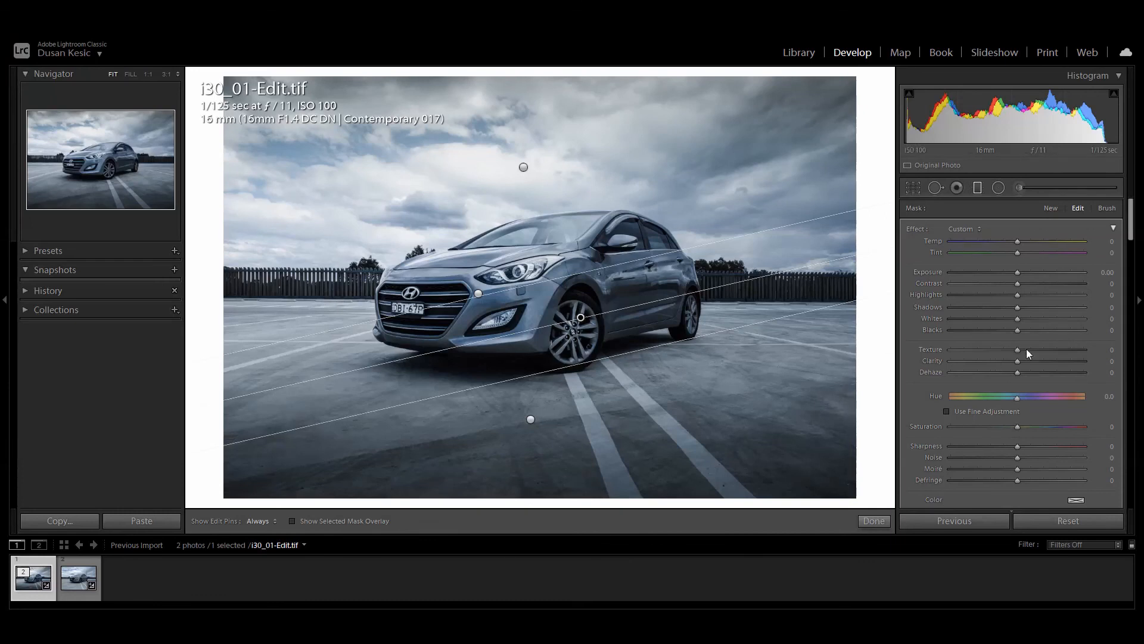
left_click_drag(1017, 271, 1018, 267)
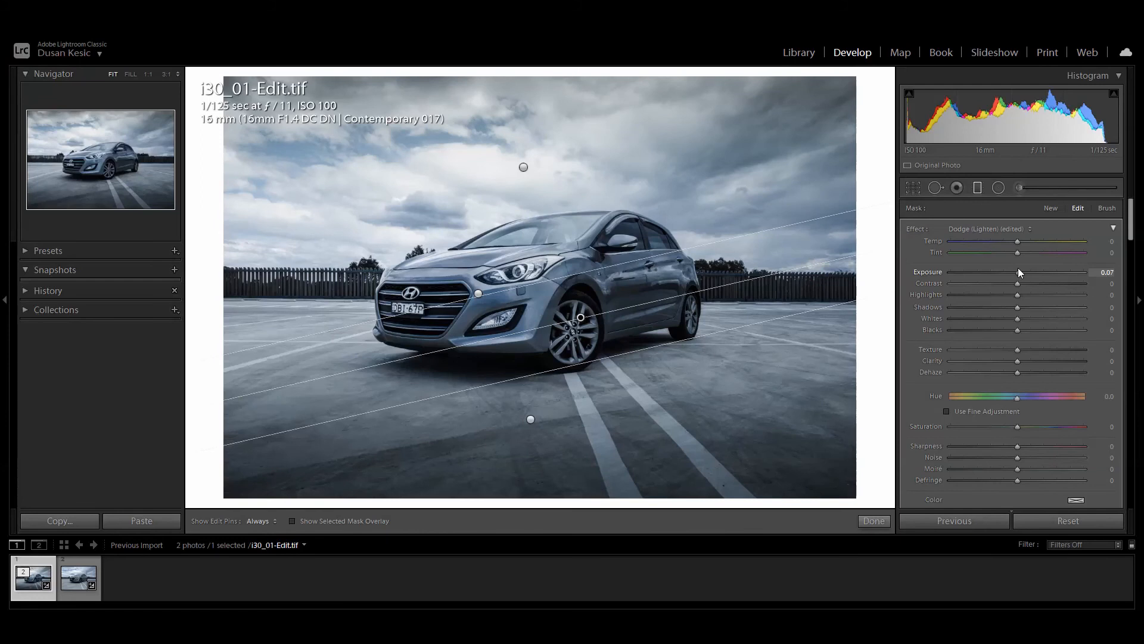
left_click_drag(1018, 267, 1018, 265)
left_click_drag(1017, 362, 1024, 360)
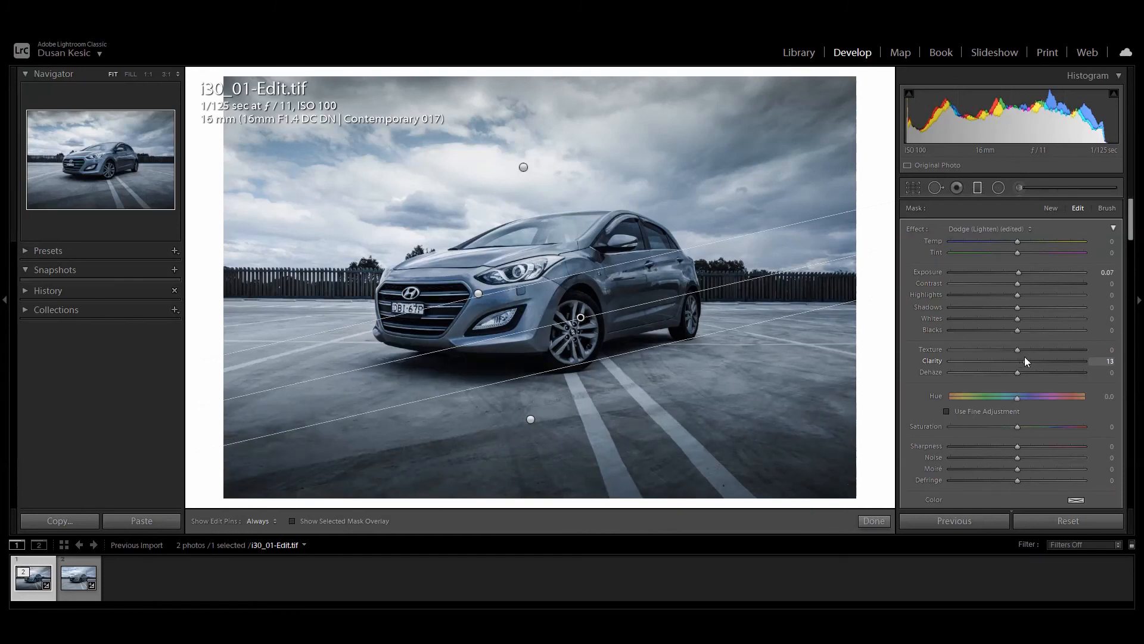
left_click_drag(1018, 319, 1023, 319)
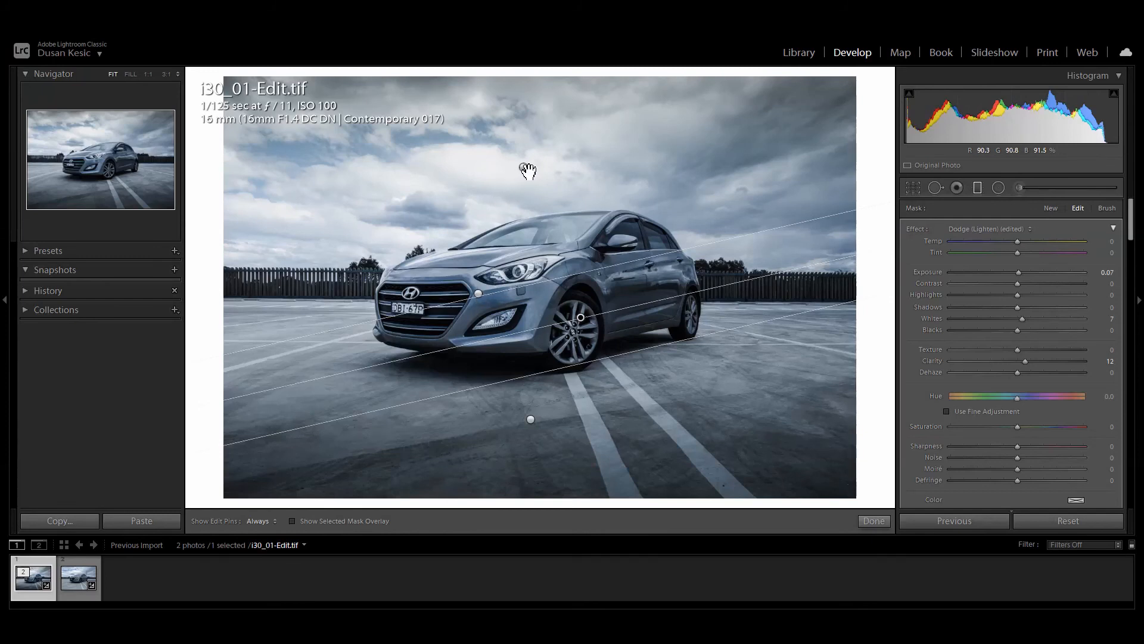
Shift the front-wheel filter's upper edge slightly down and strengthen it to Exposure 0.21 and Whites 16.
left_click_drag(471, 304, 472, 307)
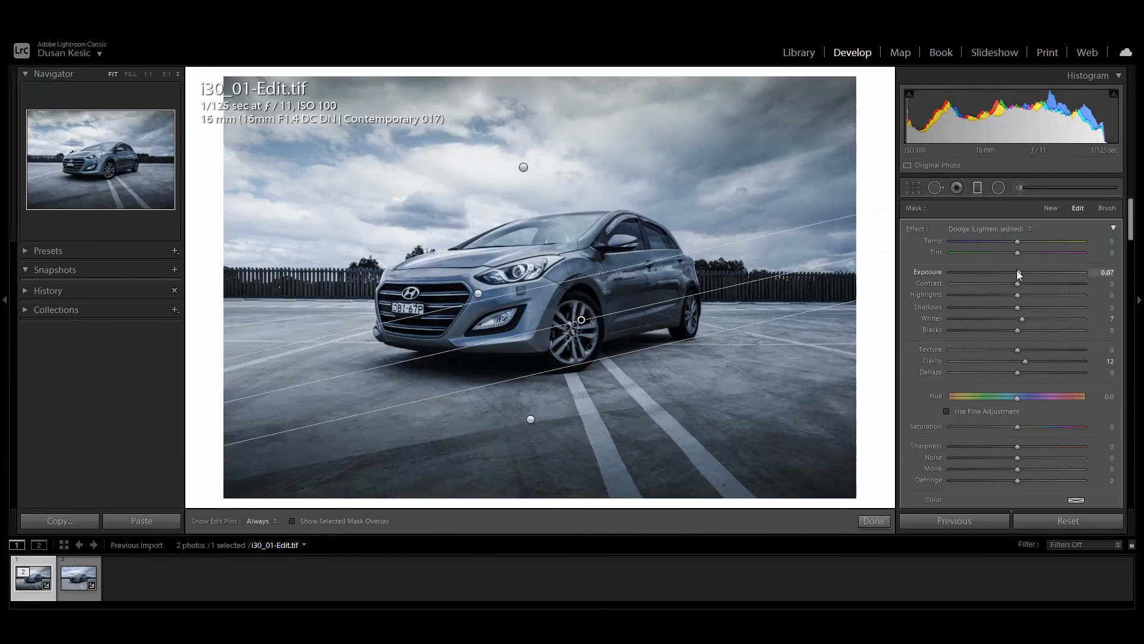
left_click_drag(1016, 270, 1019, 270)
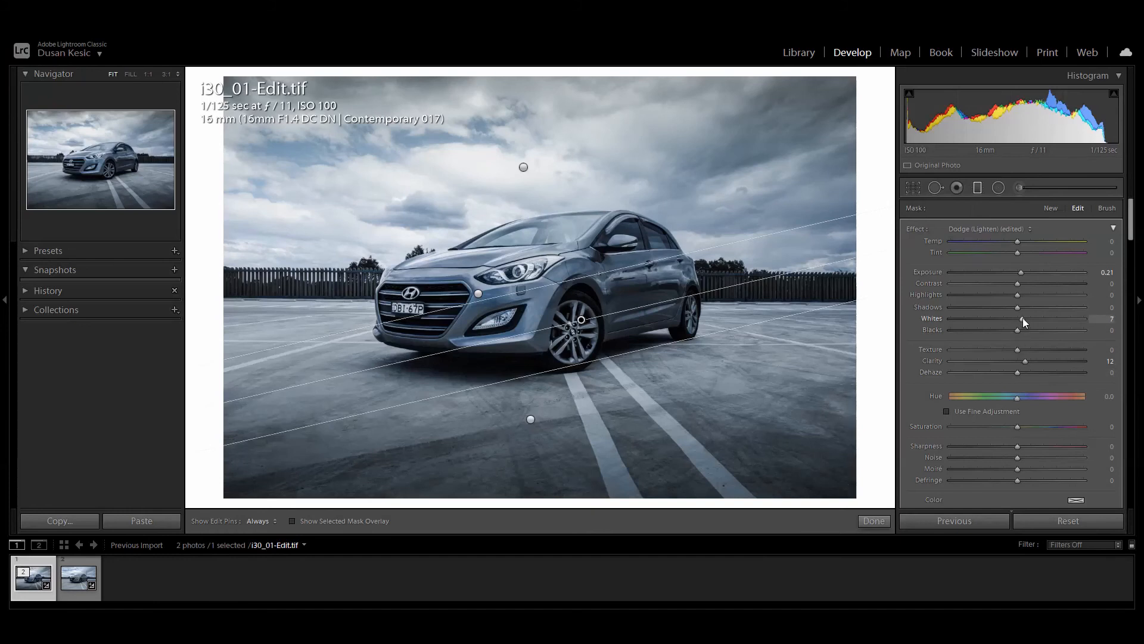
left_click_drag(1024, 319, 1030, 319)
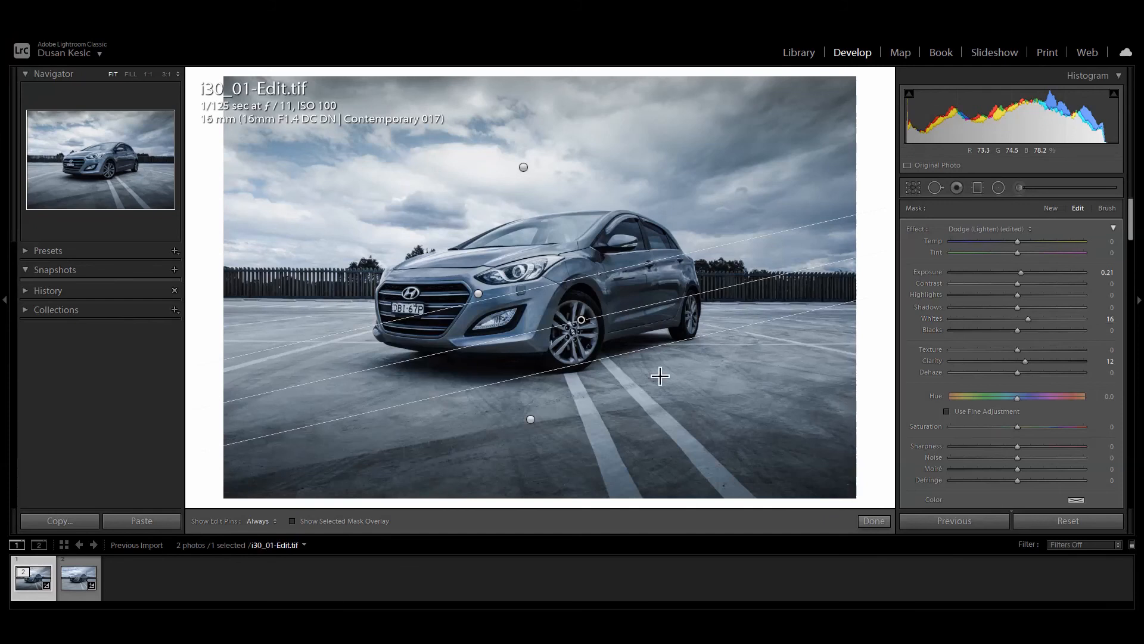
Darken the foreground filter to Exposure −2.29, set Dehaze to 26 and raise its upper edge slightly.
left_click(530, 420)
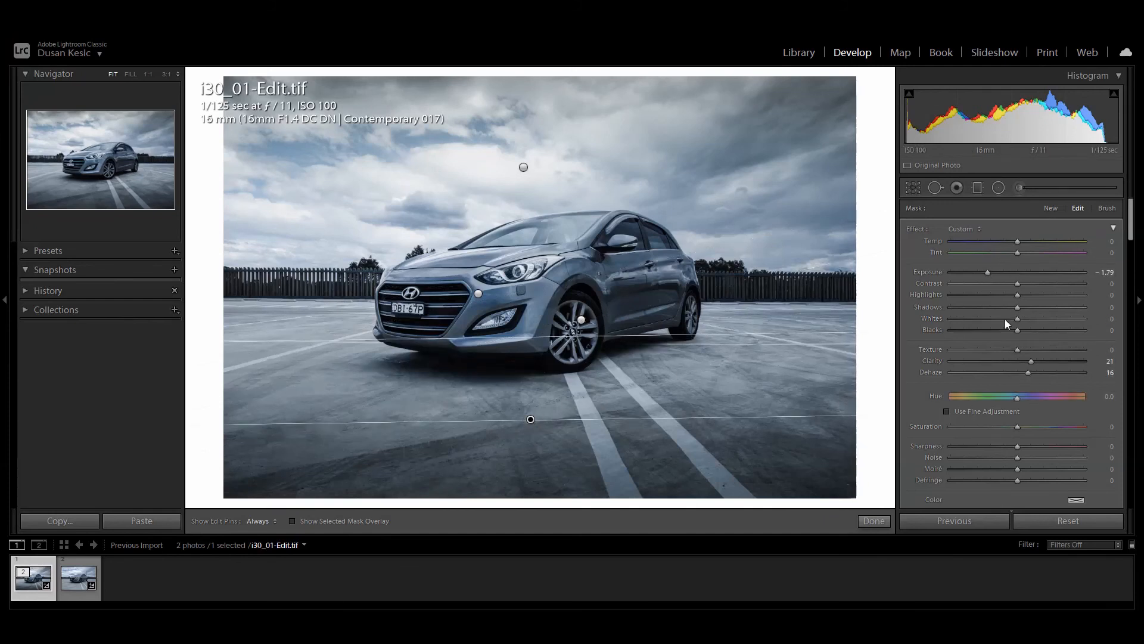
left_click_drag(988, 270, 979, 270)
left_click_drag(1028, 372, 1035, 370)
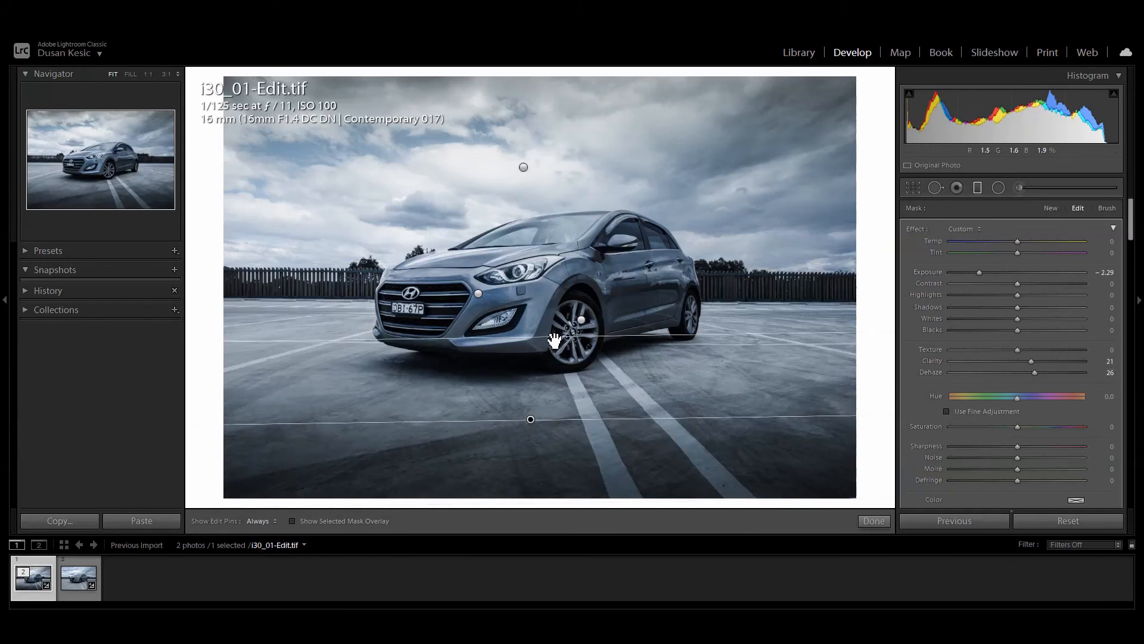
left_click_drag(555, 338, 556, 337)
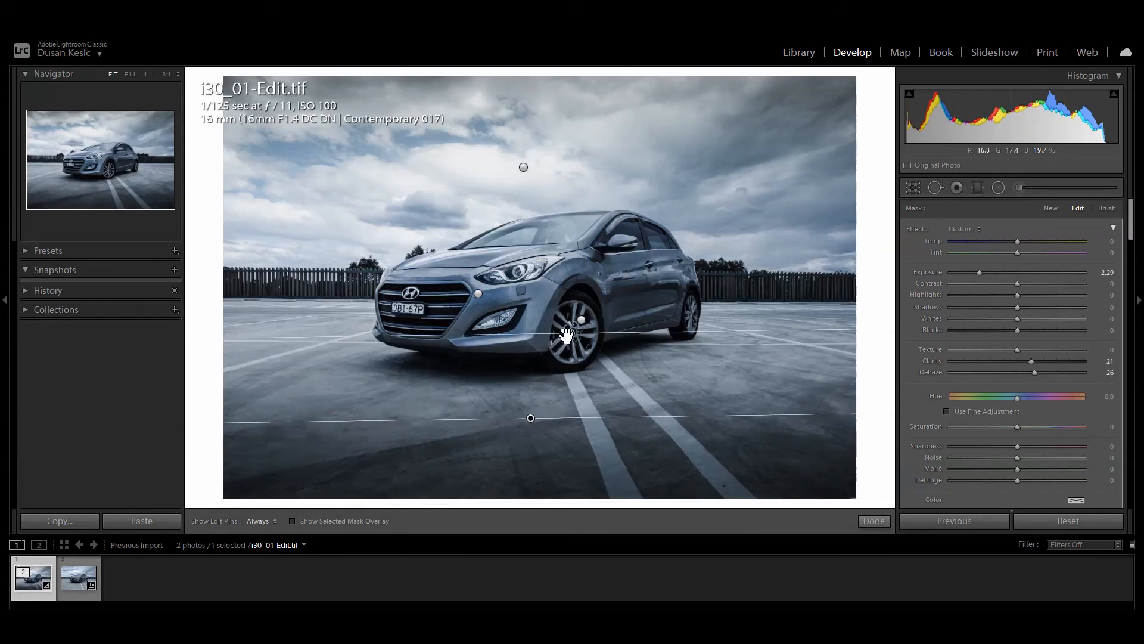
Darken and cool the sky's graduated filter by setting Exposure to −1.11 and Temp to −31.
left_click(524, 168)
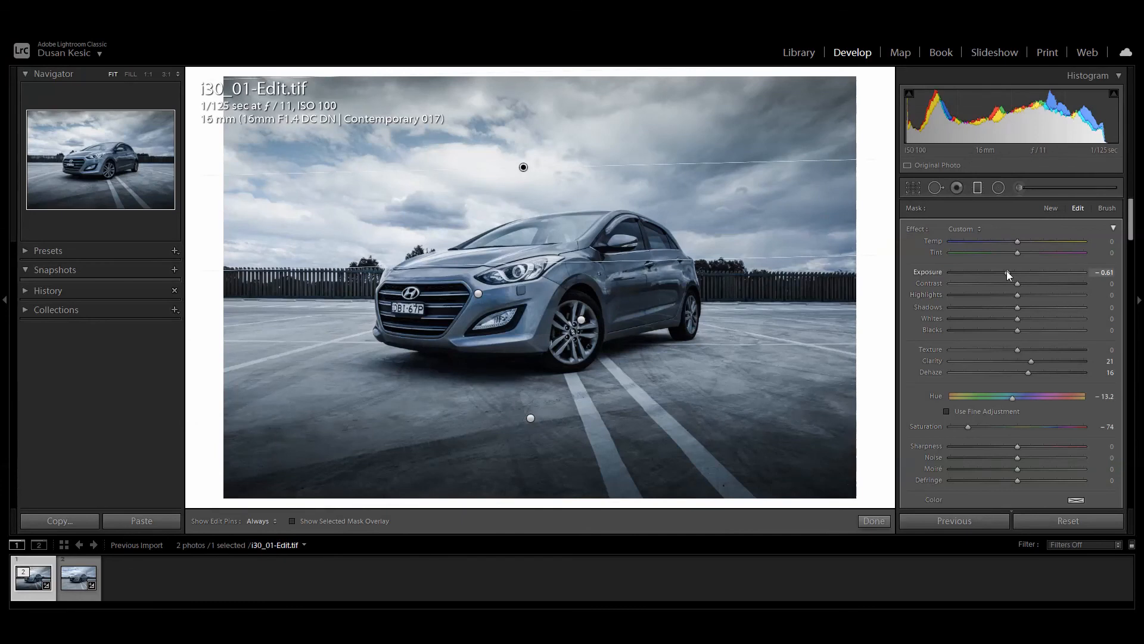
left_click_drag(1006, 272, 999, 272)
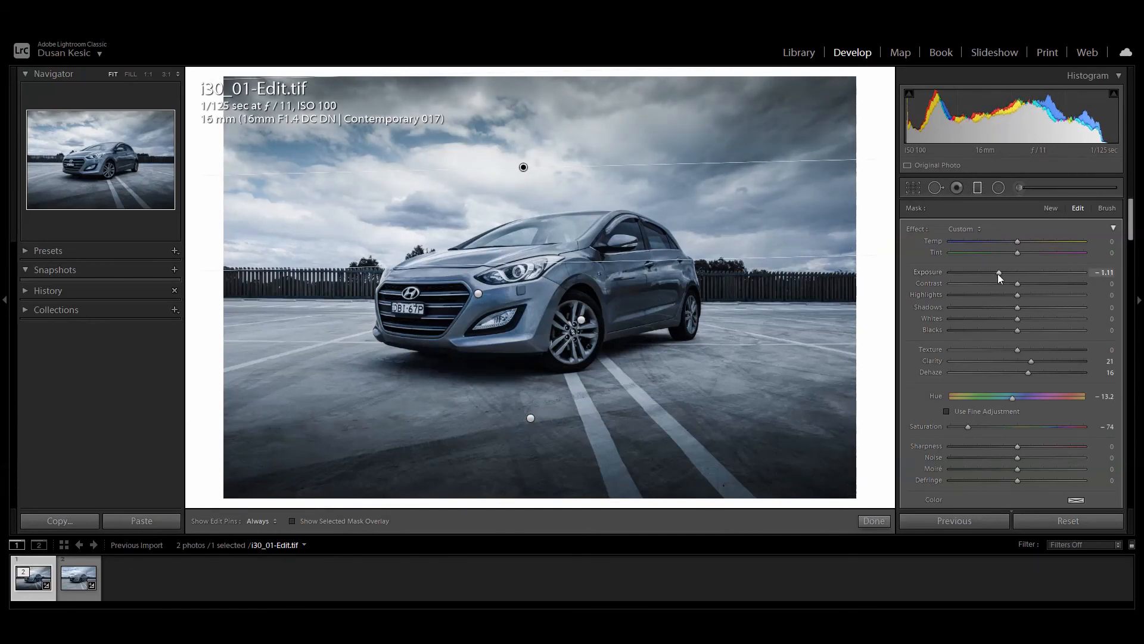
left_click_drag(1017, 241, 997, 234)
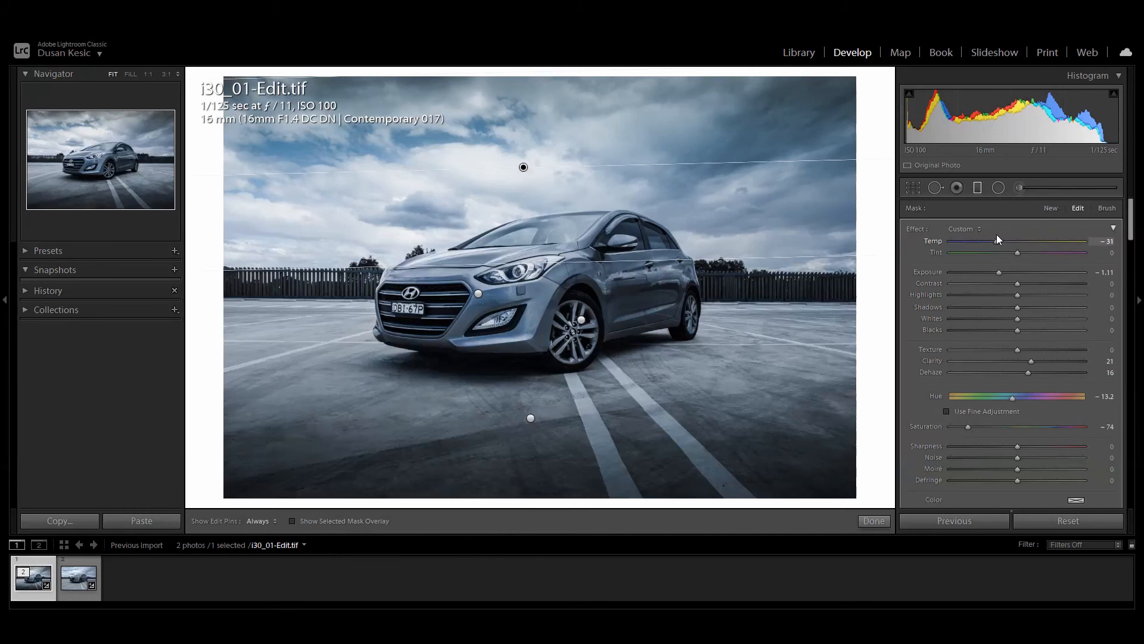
Reset the sky filter's Temp to 0, then set its Saturation to −65 and Clarity to 13.
left_click_drag(998, 235, 1002, 234)
key("ctrl+z")
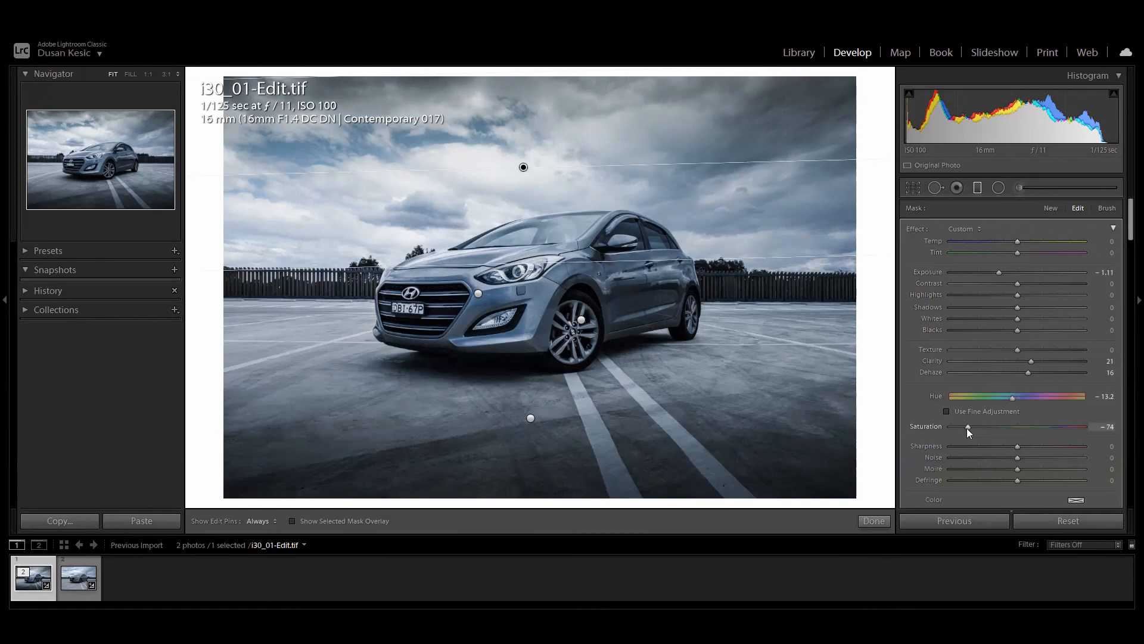
mouse_move(967, 428)
left_mouse_down()
mouse_move(985, 428)
mouse_move(958, 425)
mouse_move(975, 428)
left_mouse_up()
left_click_drag(1031, 362, 1027, 364)
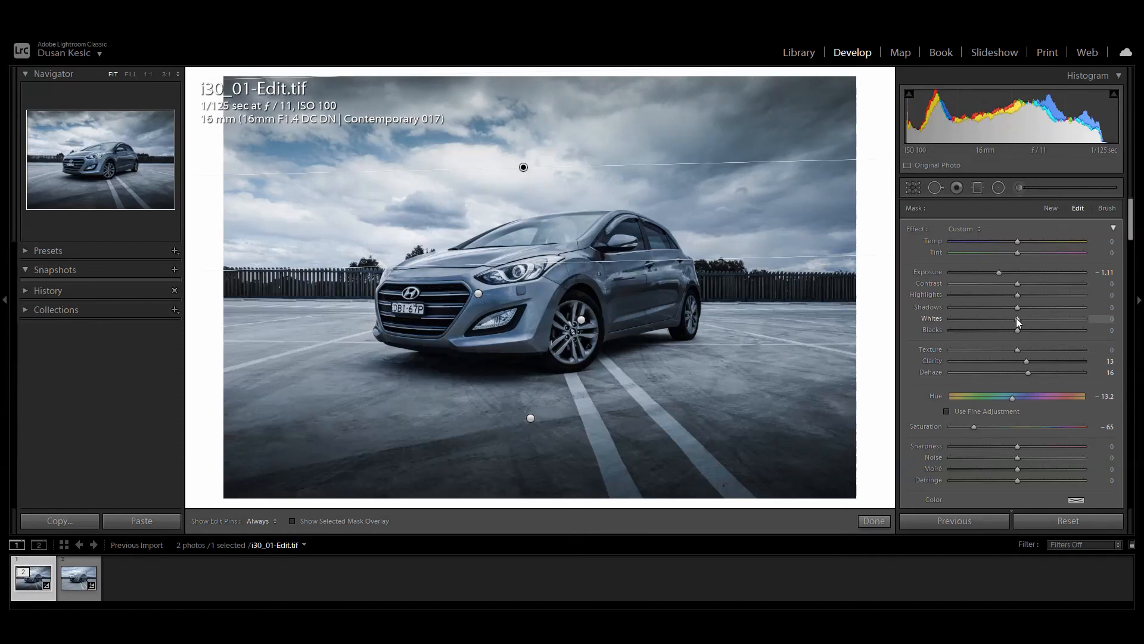
Set the sky filter's Whites to 48, Highlights to −14 and Exposure to −0.86, and finish editing the graduated filters.
left_click_drag(1017, 320, 1049, 320)
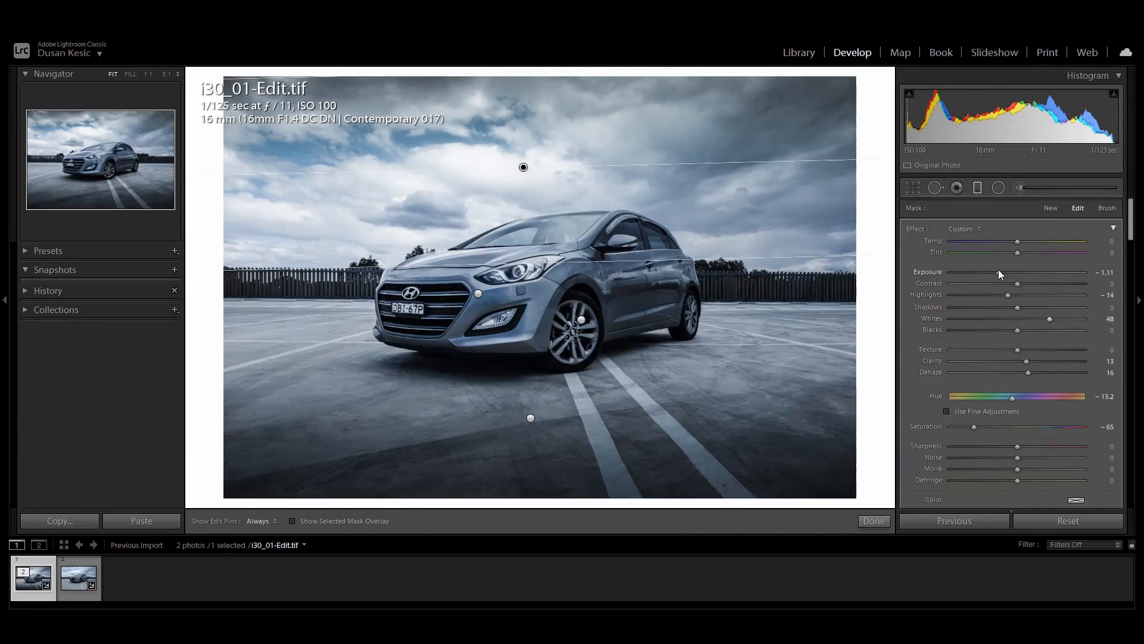
left_click_drag(999, 271, 1004, 271)
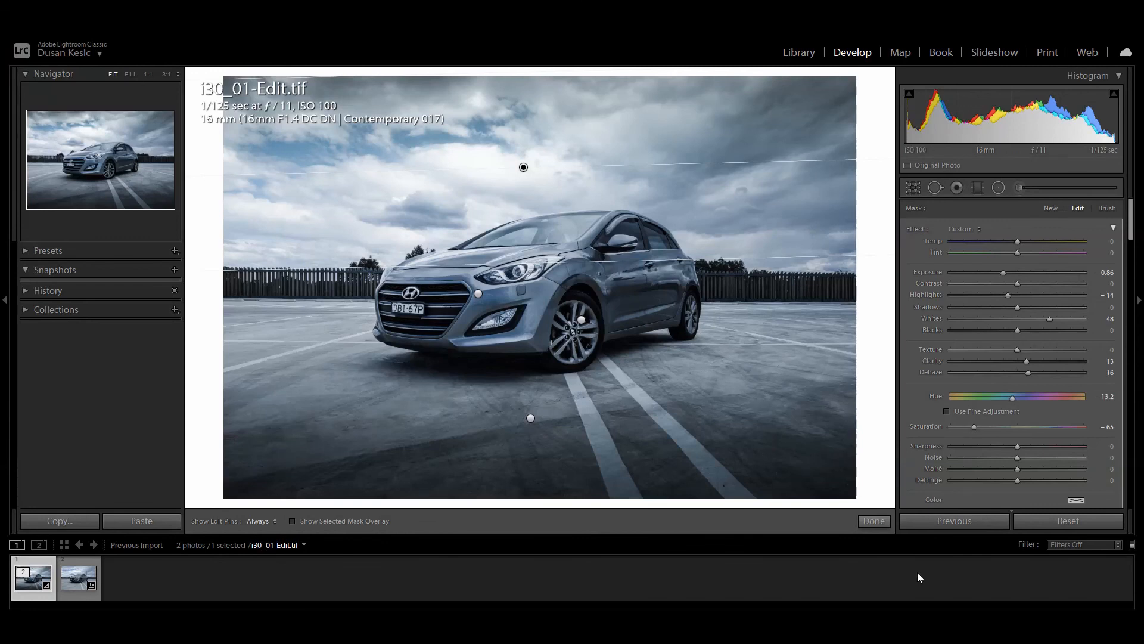
left_click(874, 521)
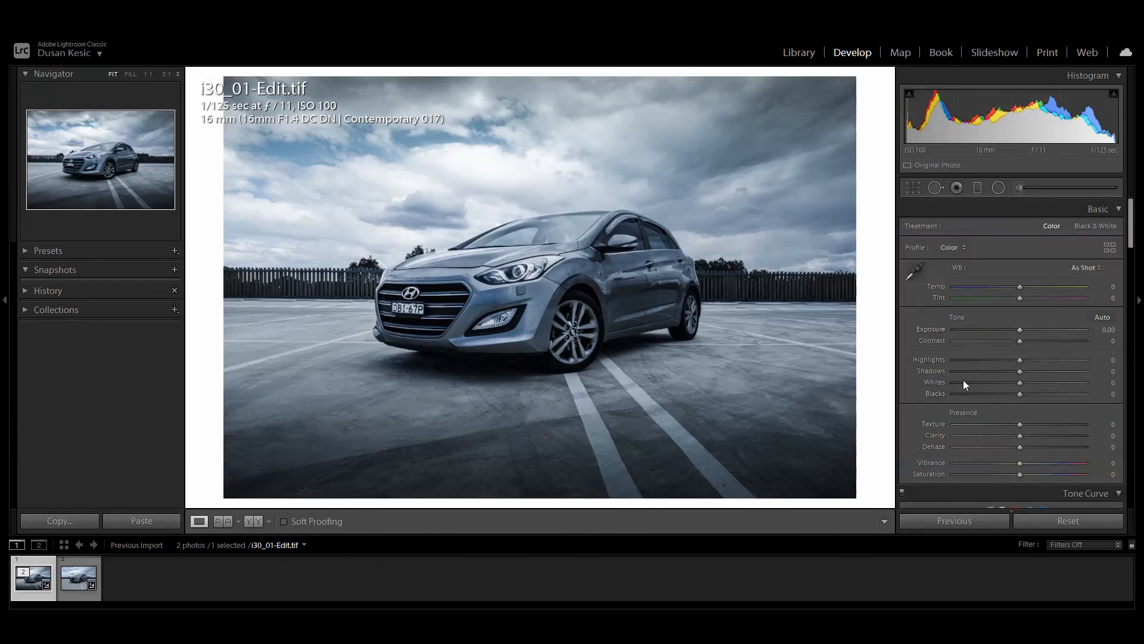
Sharpen the photo with Amount 44 and limit the sharpening to edges with Masking 70, using the mask preview.
scroll(963, 378, "down", 10)
scroll(964, 378, "down", 3)
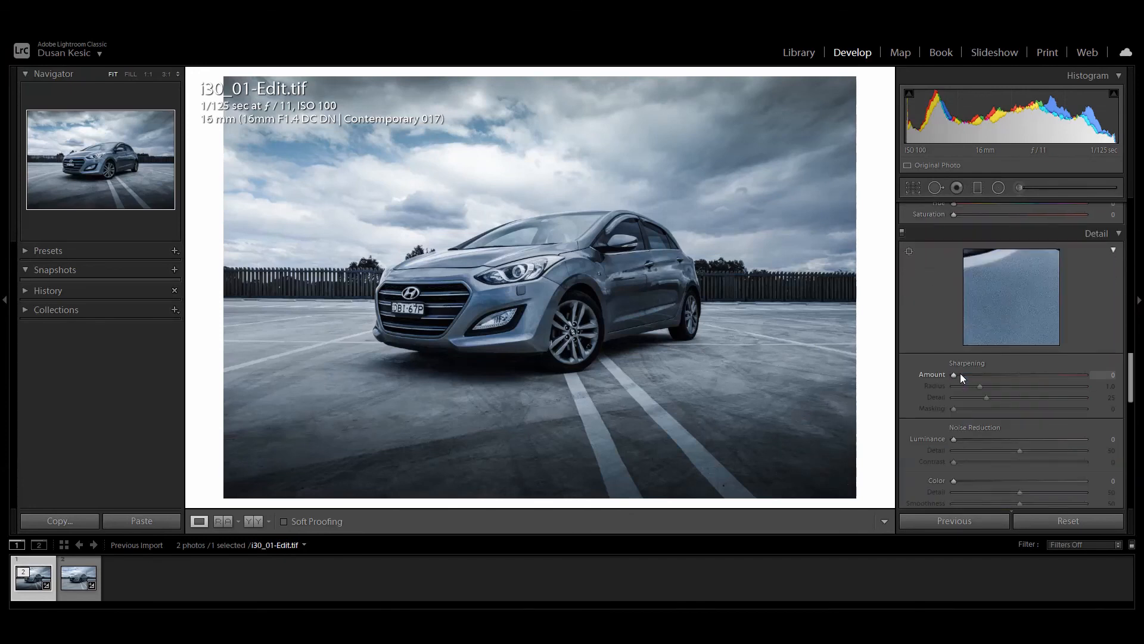
left_click_drag(953, 376, 991, 374)
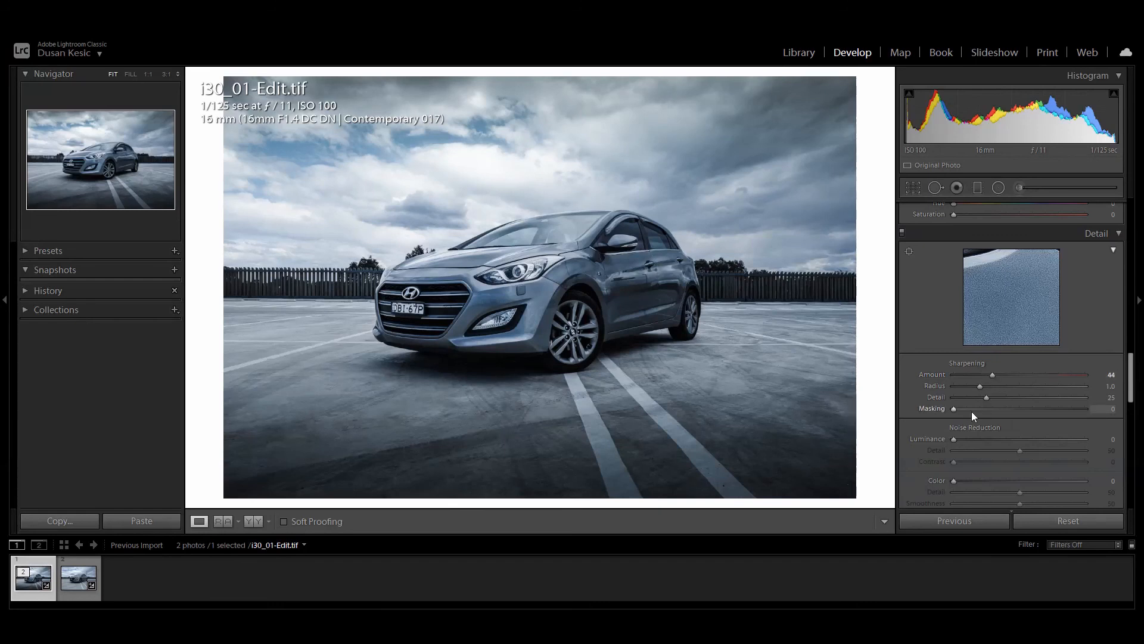
left_click(955, 409, "alt")
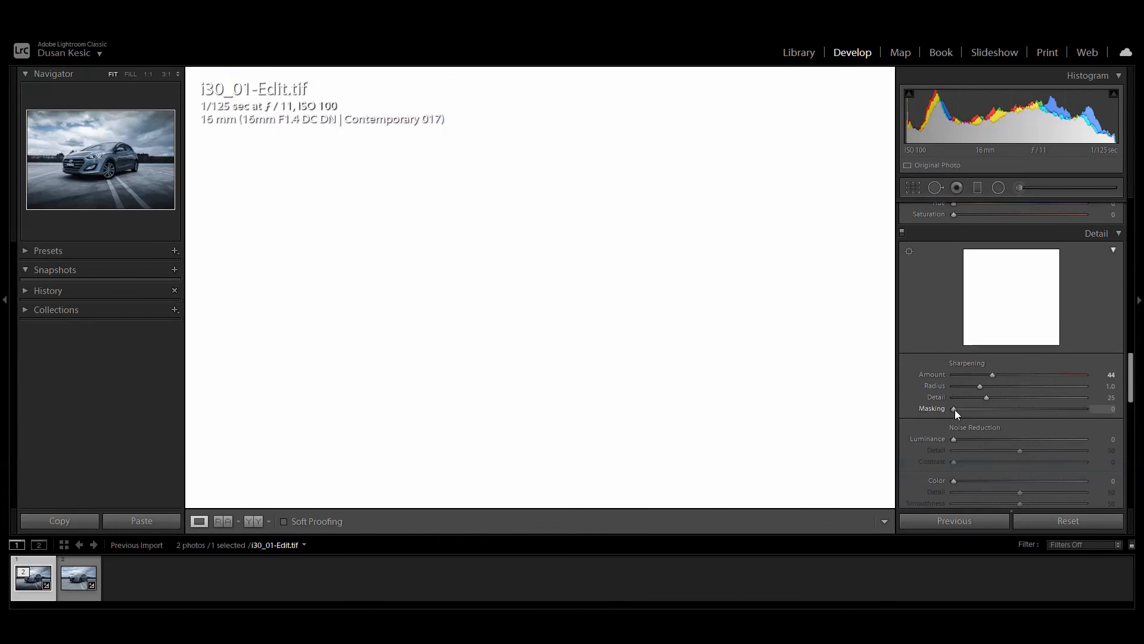
mouse_move(955, 409)
left_mouse_down()
mouse_move(1043, 410)
mouse_move(949, 413)
left_mouse_up()
left_click_drag(949, 413, 1060, 413)
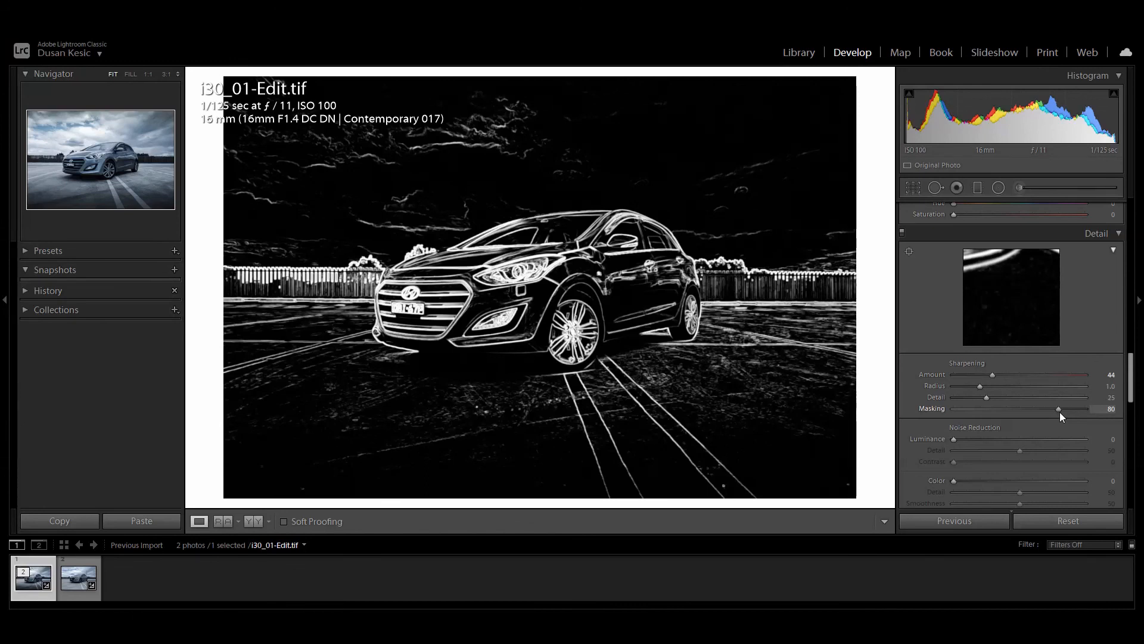
left_click_drag(1059, 412, 1047, 415)
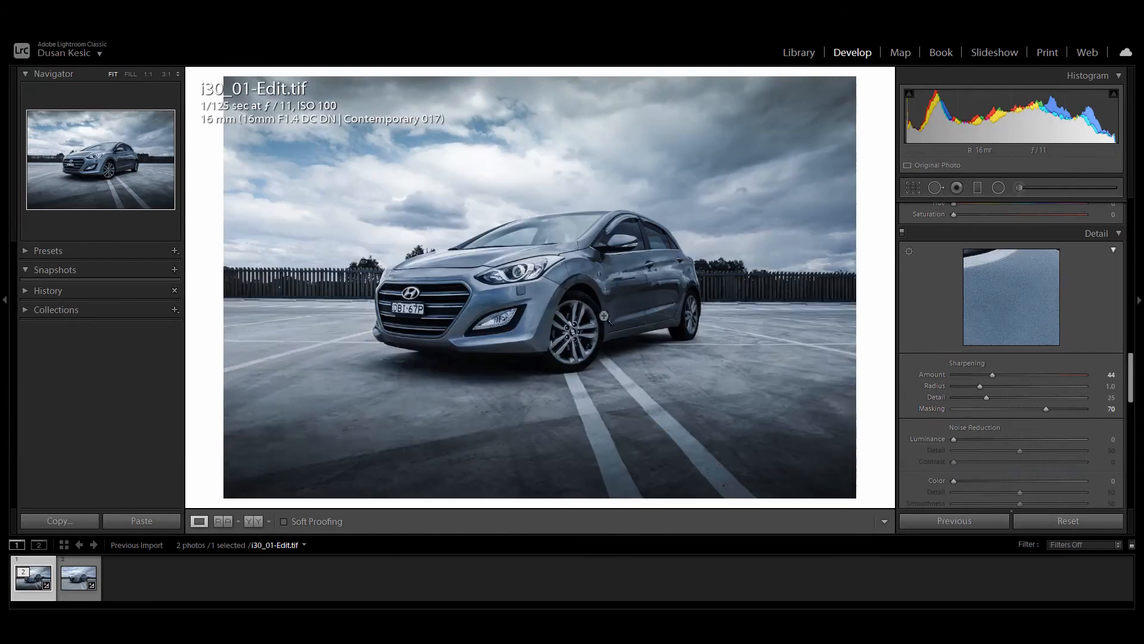
Inspect the car's front at 1:1 and set Luminance noise reduction to 40.
left_click(552, 320)
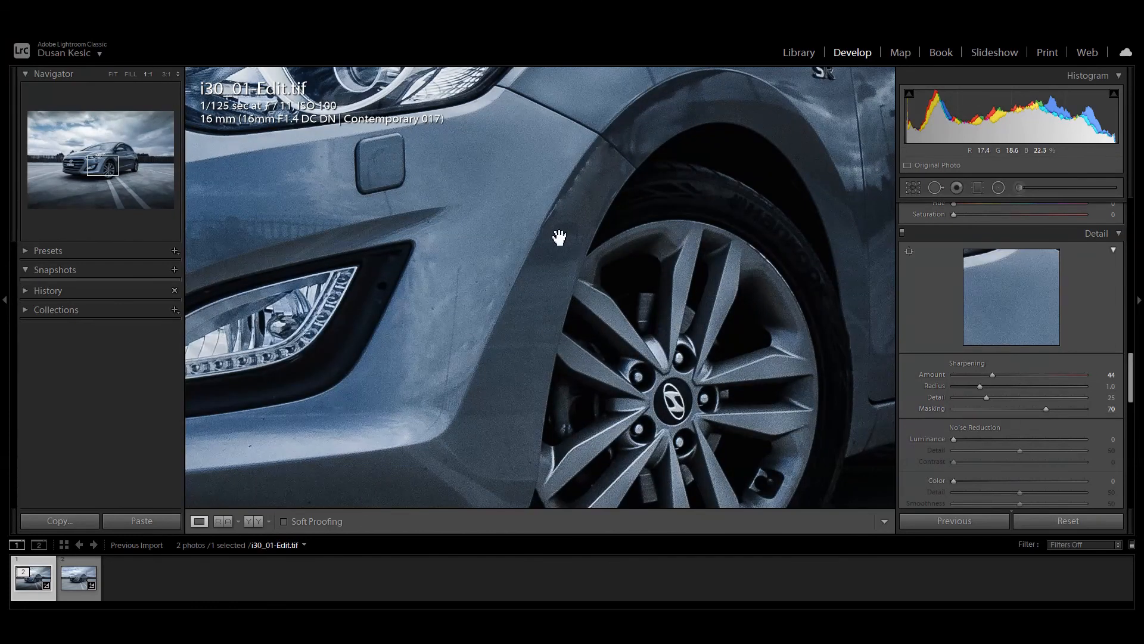
left_click(374, 320)
left_click(491, 307)
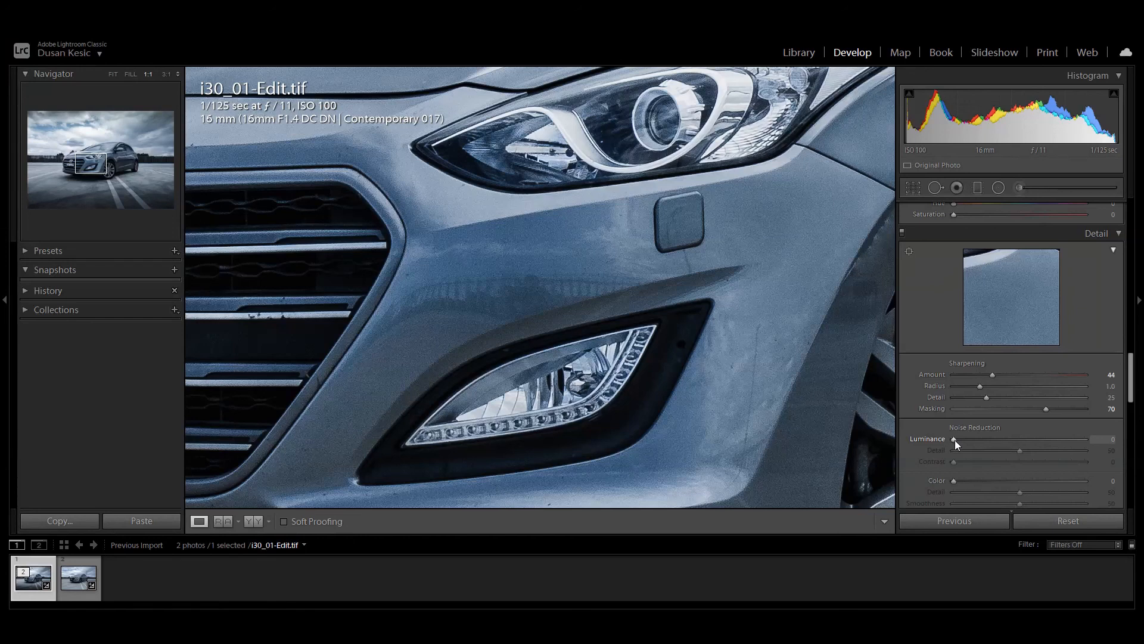
key("shift+Up")
left_click(472, 302)
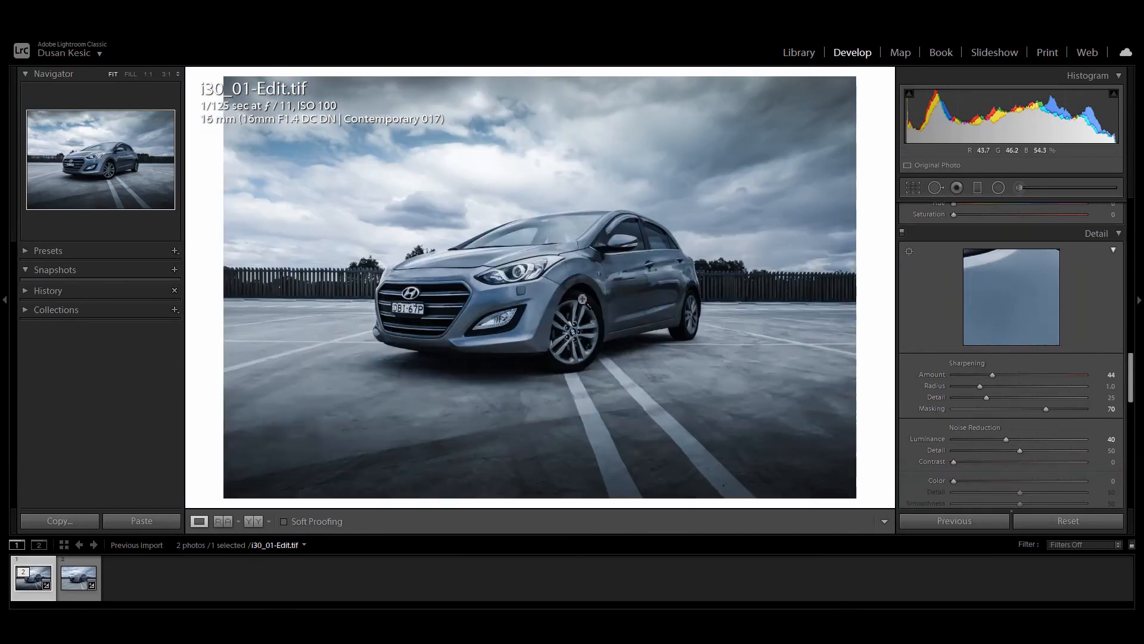
left_click_drag(535, 290, 538, 262)
Set the photo's global Contrast to +20, Whites to +4 and Texture to +5.
scroll(989, 396, "up", 5)
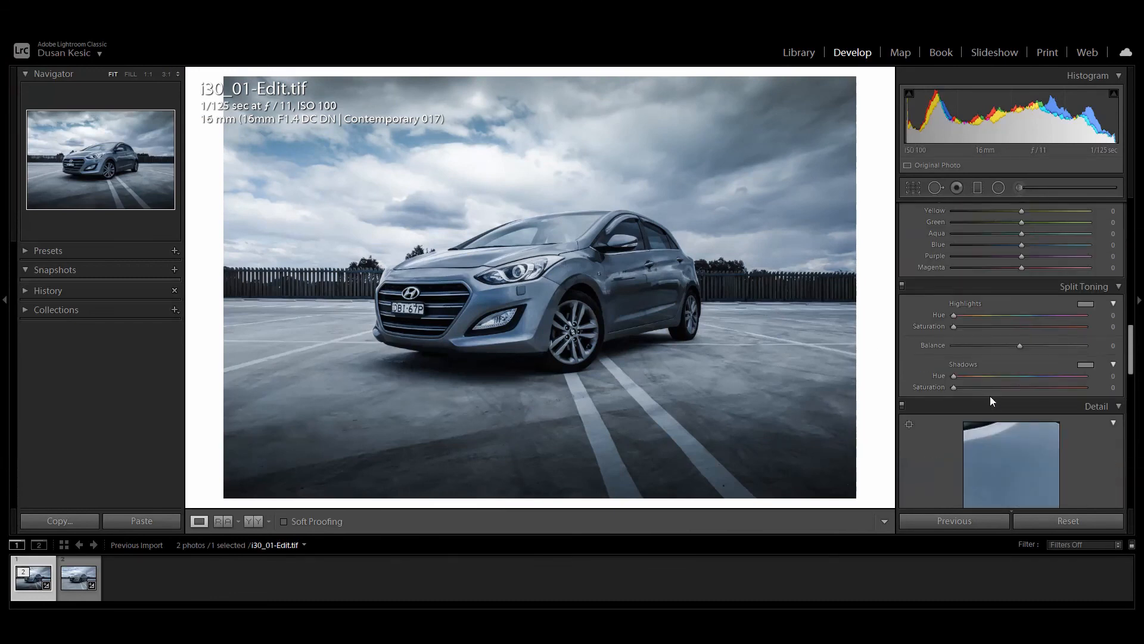
scroll(989, 395, "up", 10)
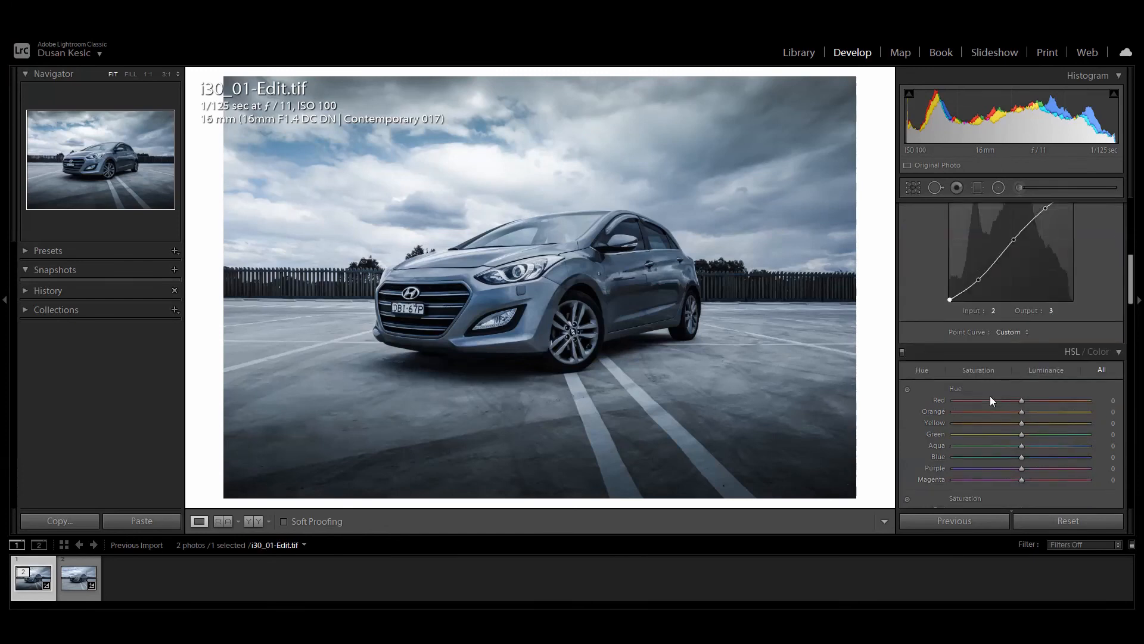
scroll(995, 386, "up", 5)
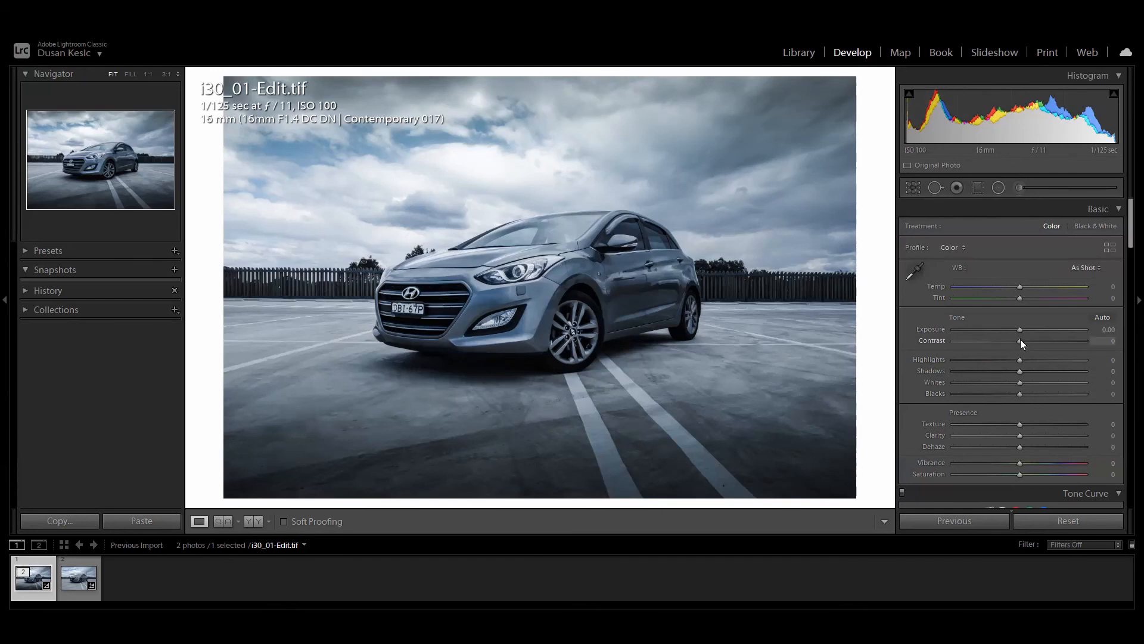
left_click_drag(1021, 341, 1033, 341)
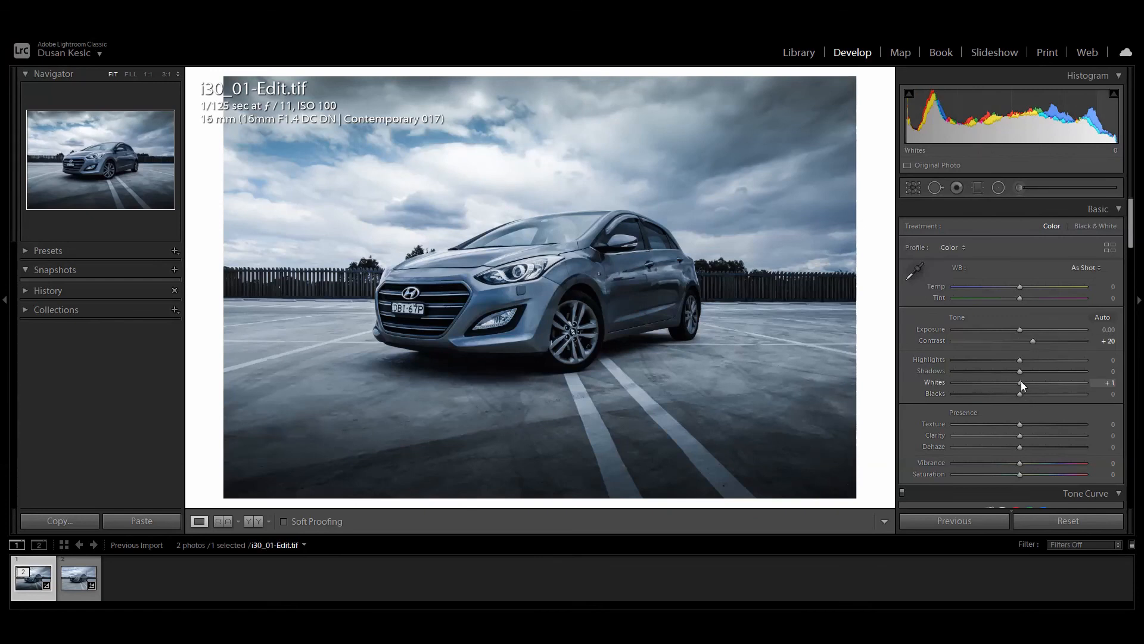
left_click_drag(1021, 381, 1023, 380)
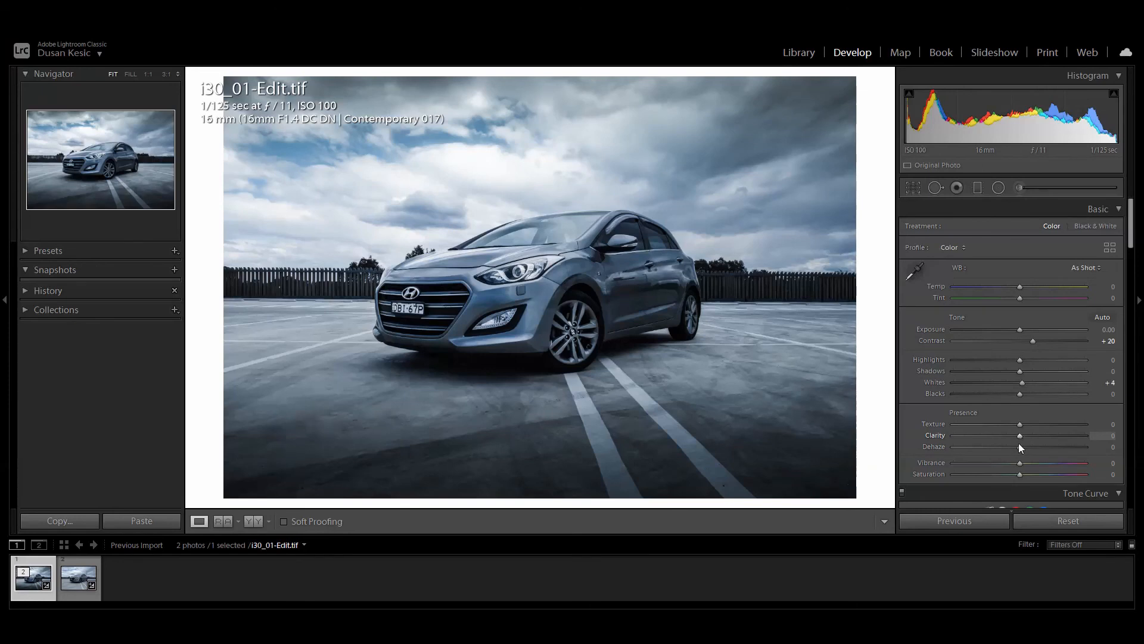
left_click(1019, 423)
left_click_drag(1024, 425, 1023, 424)
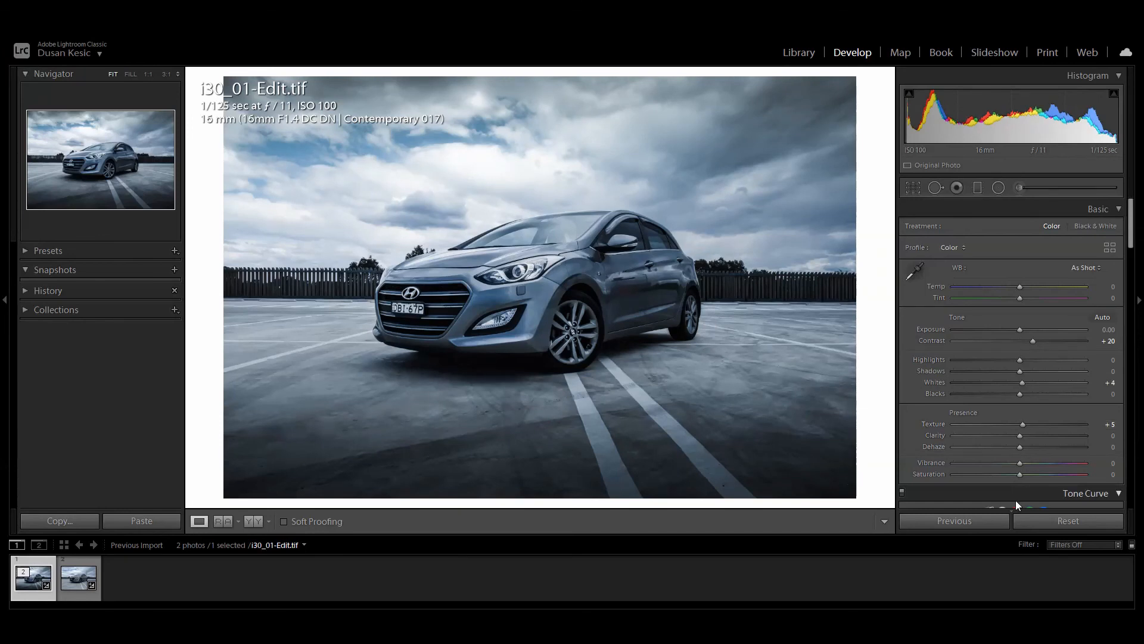